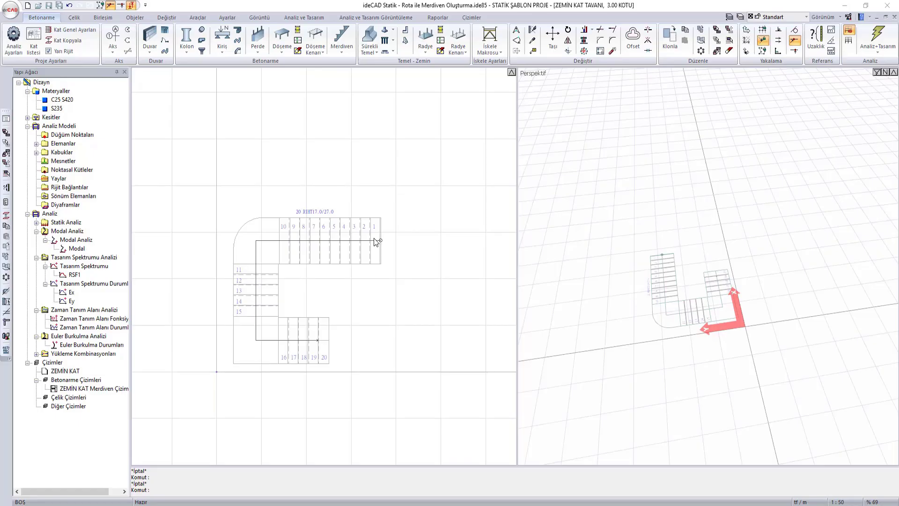
Step: Frame the stair plan and start the Rota route command from the Çizimler tools
{"action": "middle_click_drag", "start_coordinate": [361, 272], "coordinate": [385, 246]}
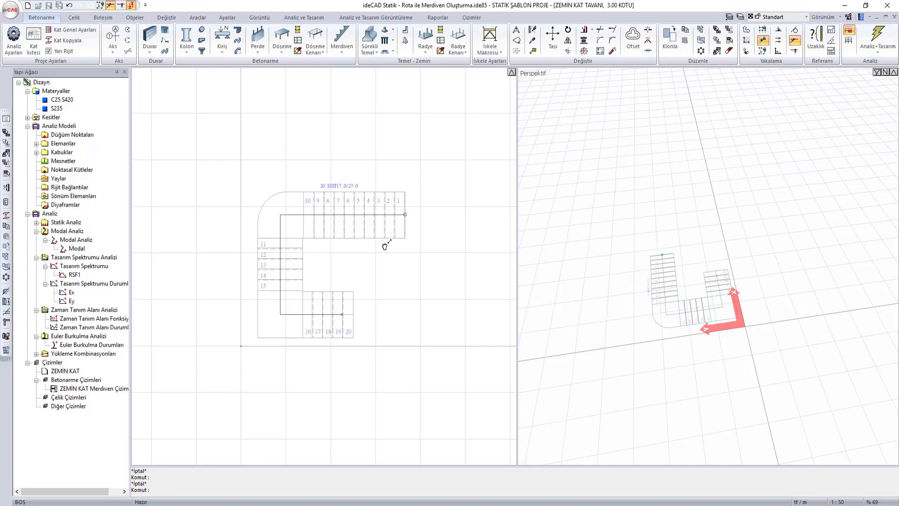
{"action": "scroll", "coordinate": [329, 256], "scroll_direction": "up", "scroll_amount": 3}
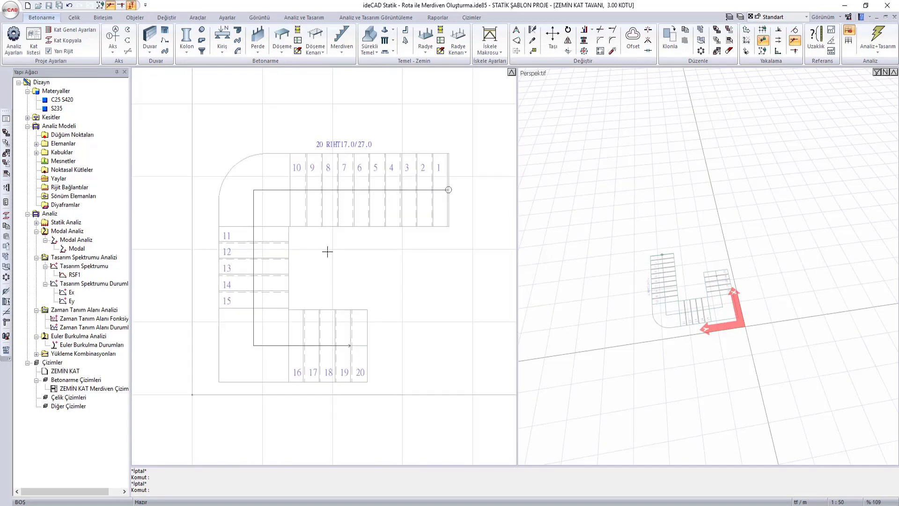
{"action": "middle_click_drag", "start_coordinate": [327, 250], "coordinate": [333, 232]}
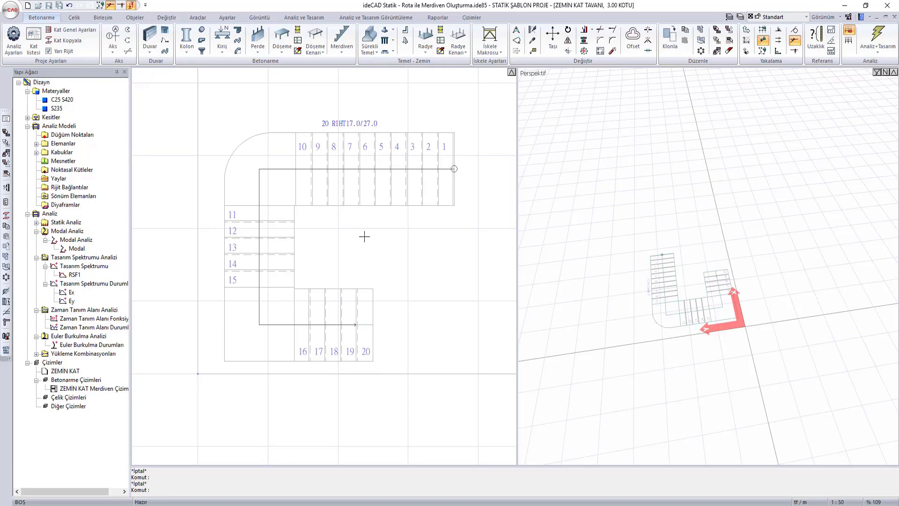
{"action": "middle_click_drag", "start_coordinate": [364, 236], "coordinate": [372, 267]}
{"action": "middle_click_drag", "start_coordinate": [252, 295], "coordinate": [246, 266]}
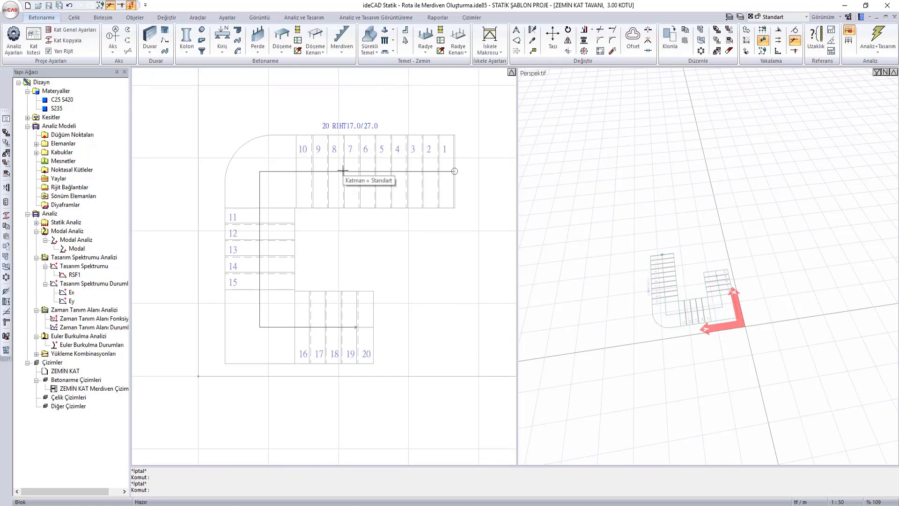
{"action": "scroll", "coordinate": [343, 171], "scroll_direction": "down", "scroll_amount": 1}
{"action": "scroll", "coordinate": [343, 171], "scroll_direction": "down", "scroll_amount": 1}
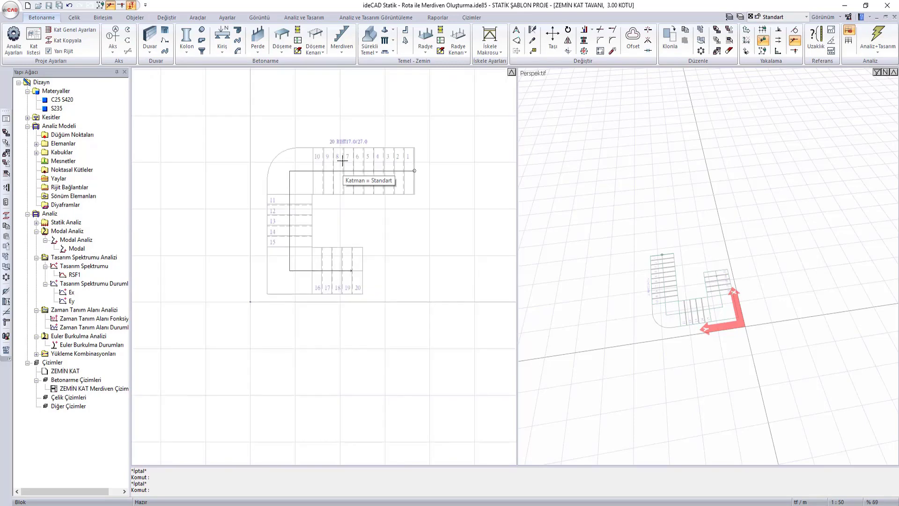
{"action": "left_click", "coordinate": [470, 18]}
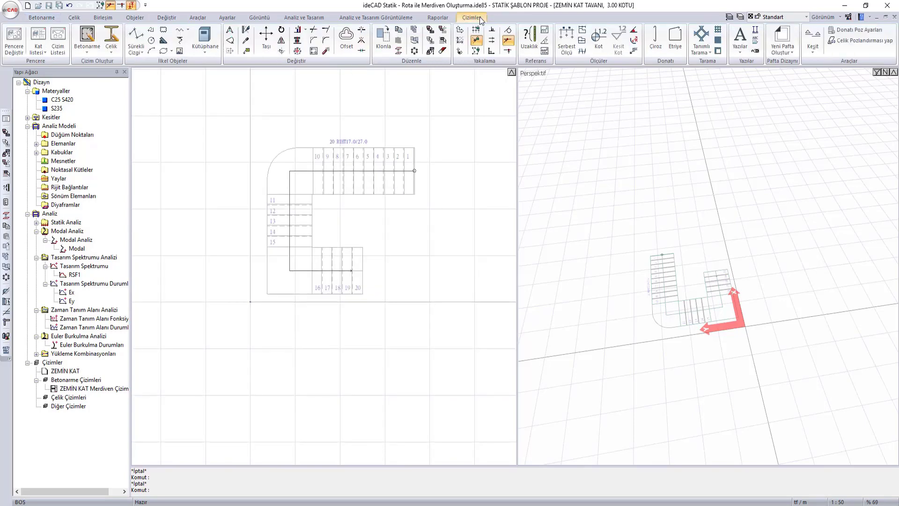
{"action": "left_click", "coordinate": [150, 33]}
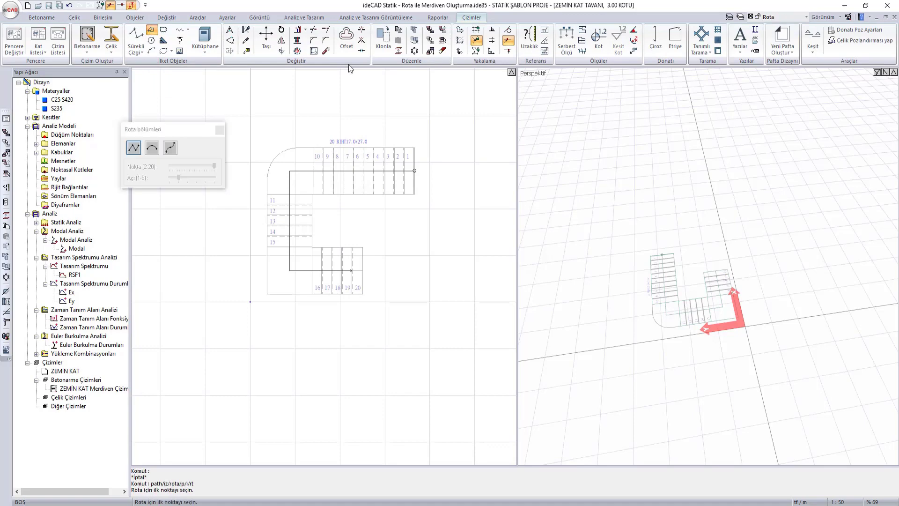
Step: Zoom in on the top flight and turn on F3 snapping
{"action": "scroll", "coordinate": [358, 145], "scroll_direction": "up", "scroll_amount": 2}
{"action": "scroll", "coordinate": [358, 145], "scroll_direction": "up", "scroll_amount": 2}
{"action": "scroll", "coordinate": [358, 145], "scroll_direction": "up", "scroll_amount": 1}
{"action": "scroll", "coordinate": [409, 172], "scroll_direction": "down", "scroll_amount": 3}
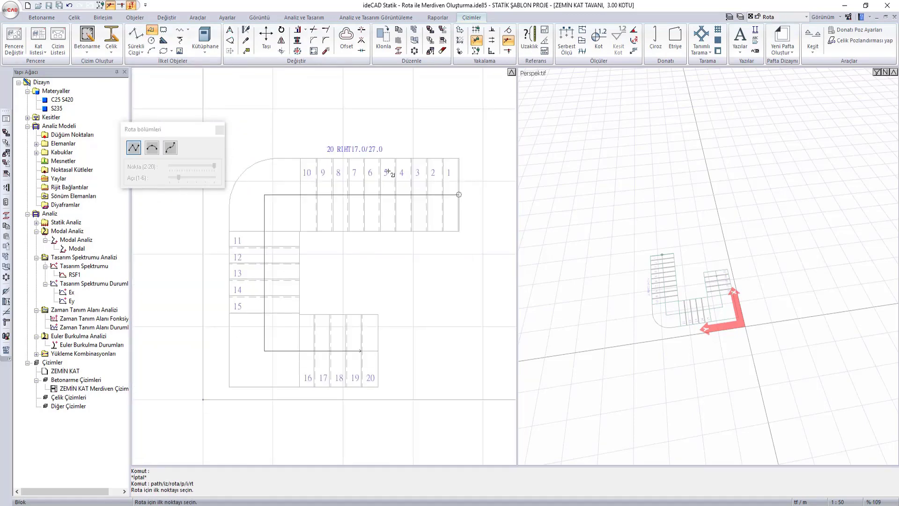
{"action": "scroll", "coordinate": [421, 171], "scroll_direction": "up", "scroll_amount": 2}
{"action": "scroll", "coordinate": [452, 172], "scroll_direction": "down", "scroll_amount": 2}
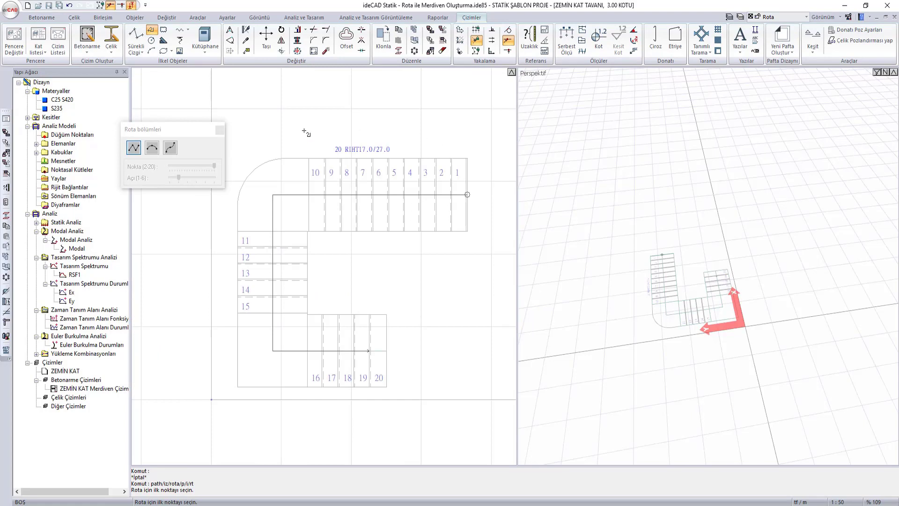
{"action": "scroll", "coordinate": [476, 159], "scroll_direction": "up", "scroll_amount": 3}
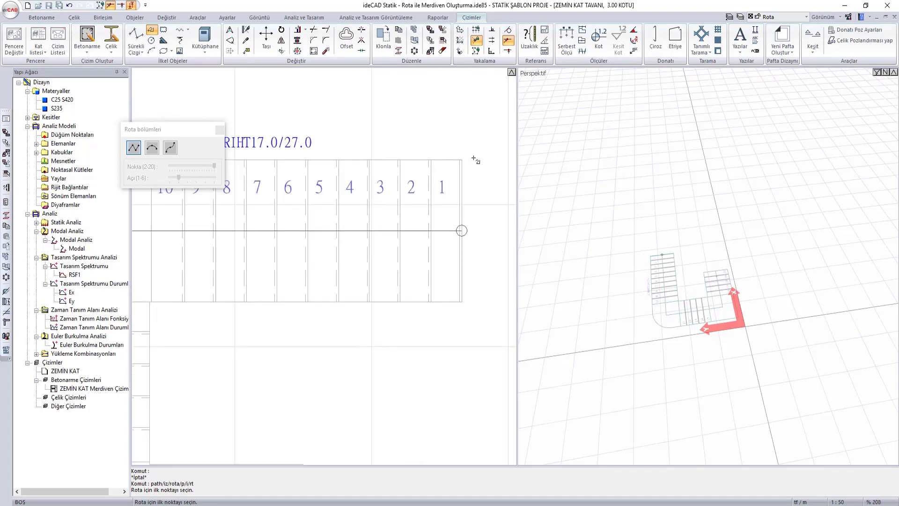
{"action": "key", "text": "F3"}
{"action": "scroll", "coordinate": [477, 167], "scroll_direction": "up", "scroll_amount": 2}
Step: Draw a route from the top flight's right corner to the stair's upper-left corner
{"action": "left_click", "coordinate": [459, 160]}
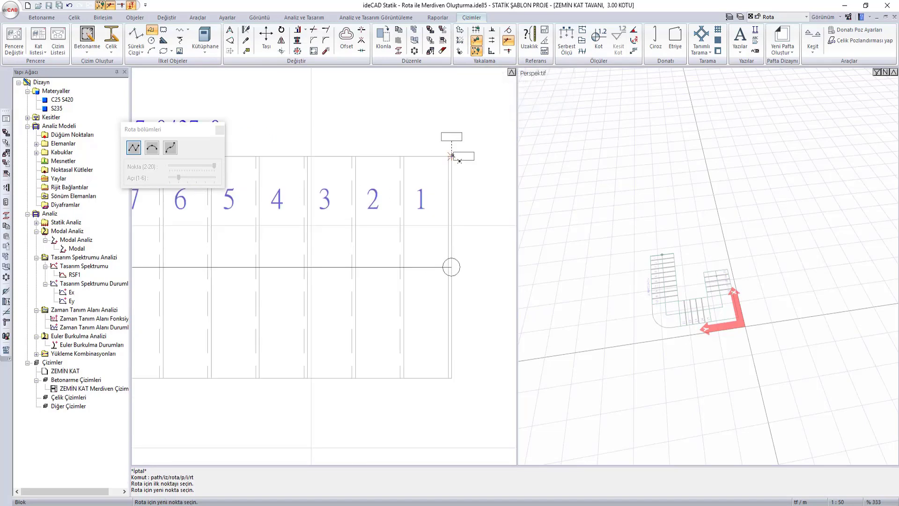
{"action": "scroll", "coordinate": [478, 370], "scroll_direction": "down", "scroll_amount": 5}
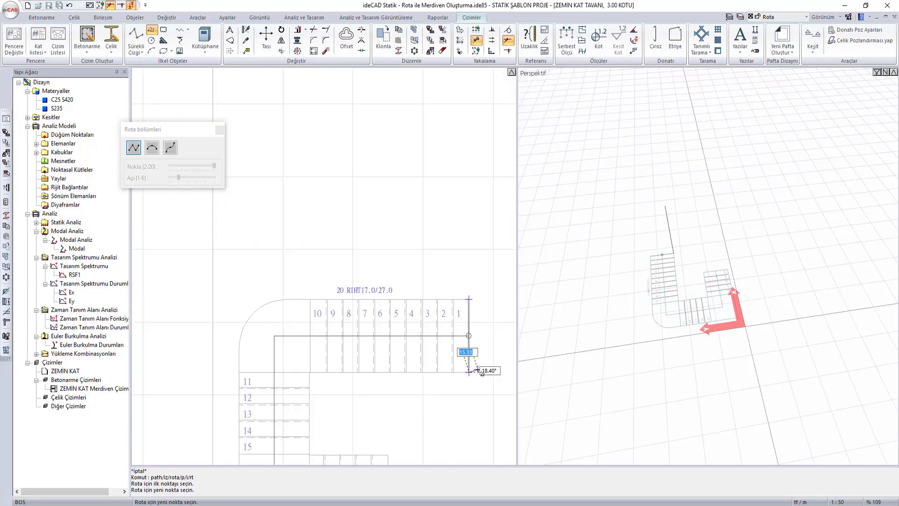
{"action": "scroll", "coordinate": [363, 422], "scroll_direction": "up", "scroll_amount": 2}
{"action": "scroll", "coordinate": [327, 375], "scroll_direction": "up", "scroll_amount": 2}
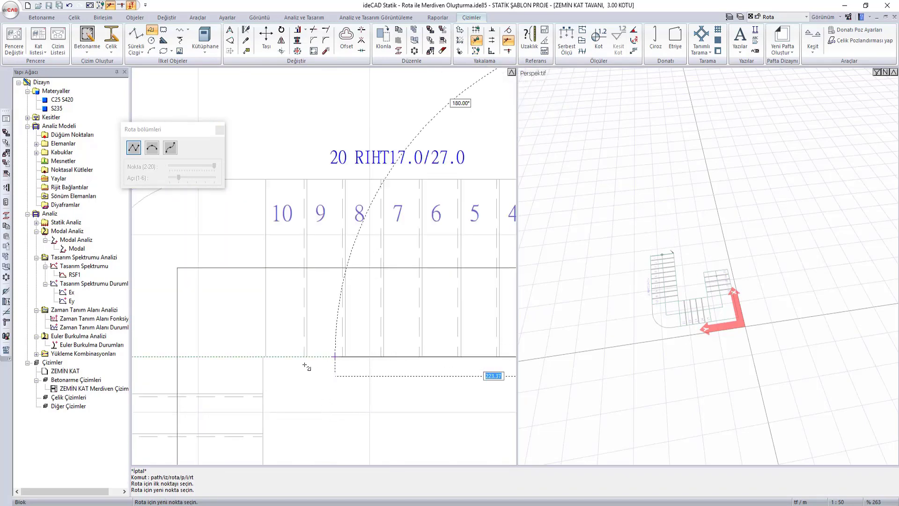
{"action": "scroll", "coordinate": [299, 361], "scroll_direction": "up", "scroll_amount": 2}
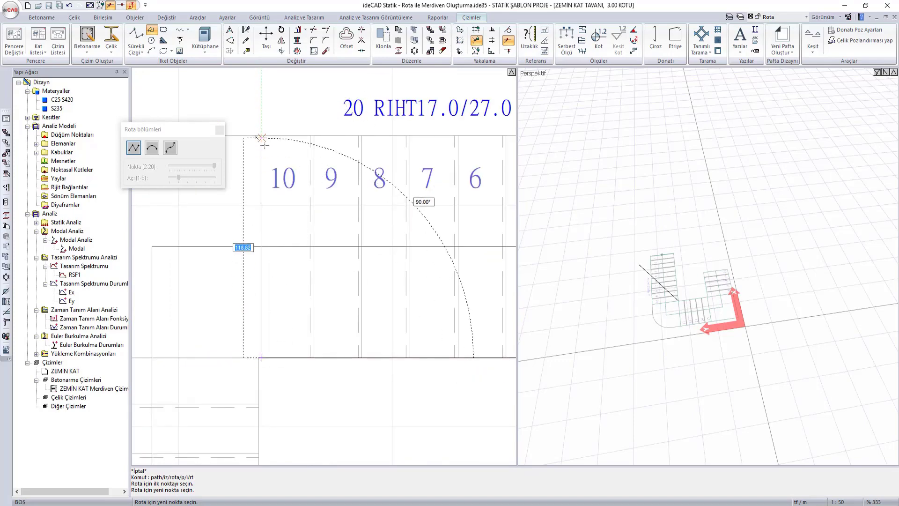
{"action": "left_click", "coordinate": [262, 139]}
{"action": "scroll", "coordinate": [246, 164], "scroll_direction": "down", "scroll_amount": 4}
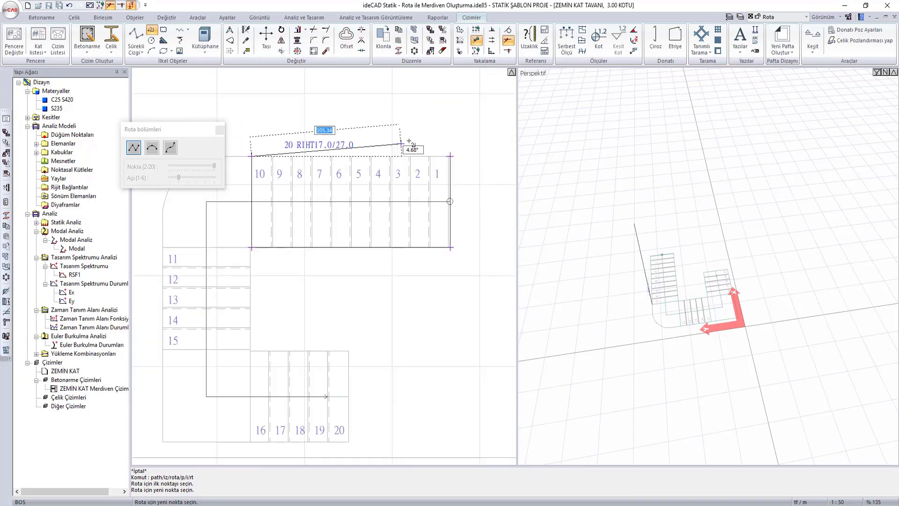
{"action": "right_click", "coordinate": [450, 156]}
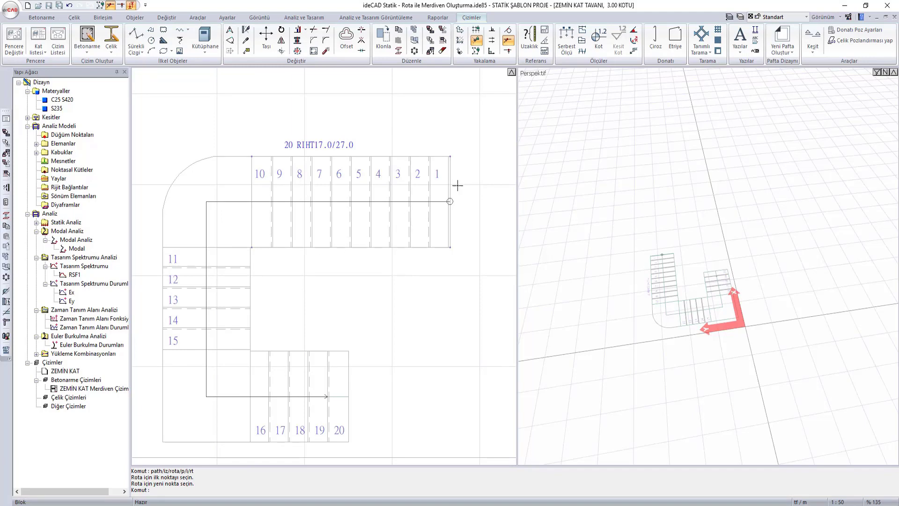
{"action": "middle_click_drag", "start_coordinate": [372, 215], "coordinate": [408, 223]}
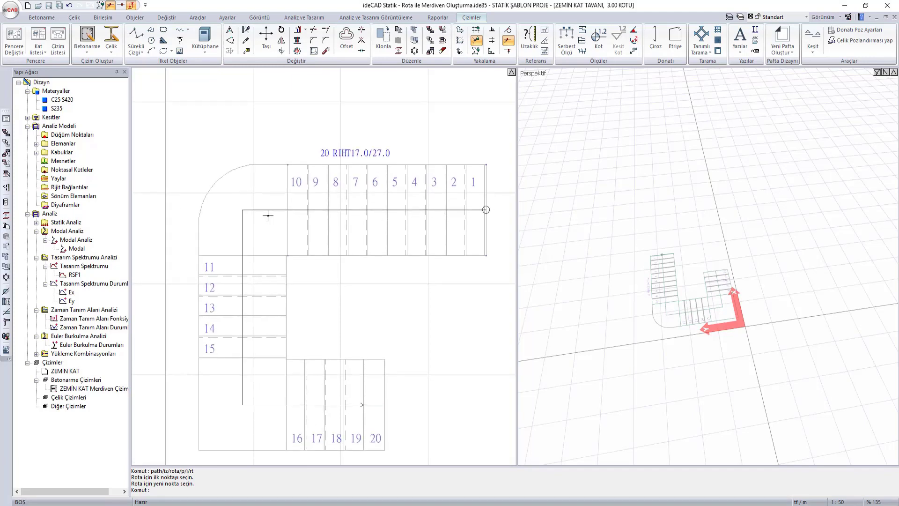
Step: Repeat Rota, start a route at the top flight's right end, then end it
{"action": "key", "text": "Return"}
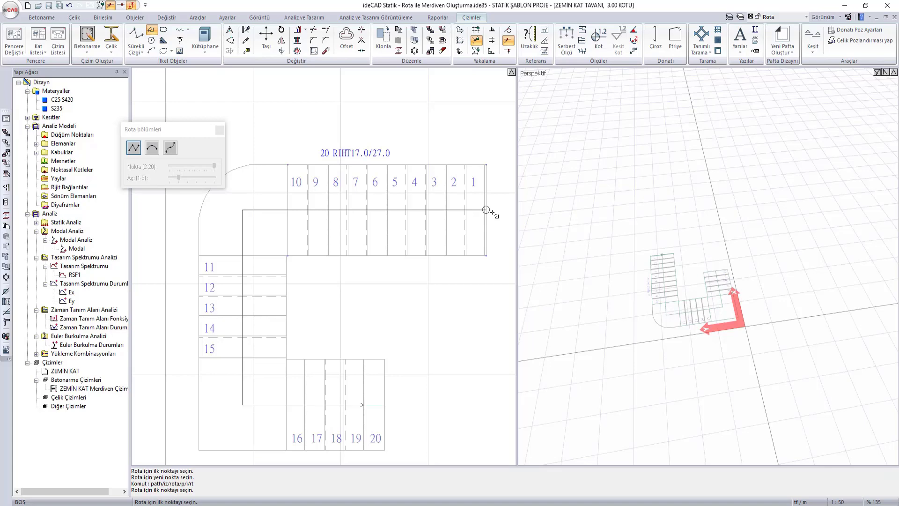
{"action": "scroll", "coordinate": [485, 211], "scroll_direction": "up", "scroll_amount": 3}
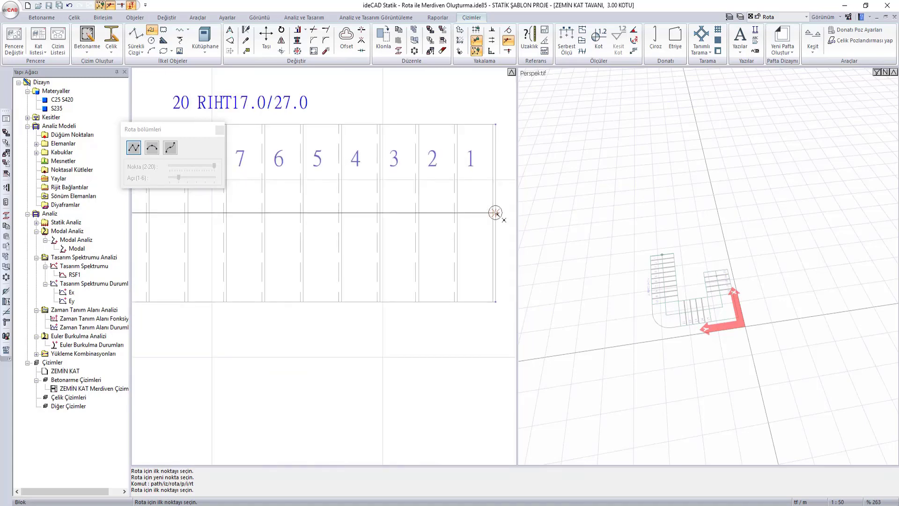
{"action": "left_click", "coordinate": [496, 212]}
{"action": "scroll", "coordinate": [495, 214], "scroll_direction": "down", "scroll_amount": 4}
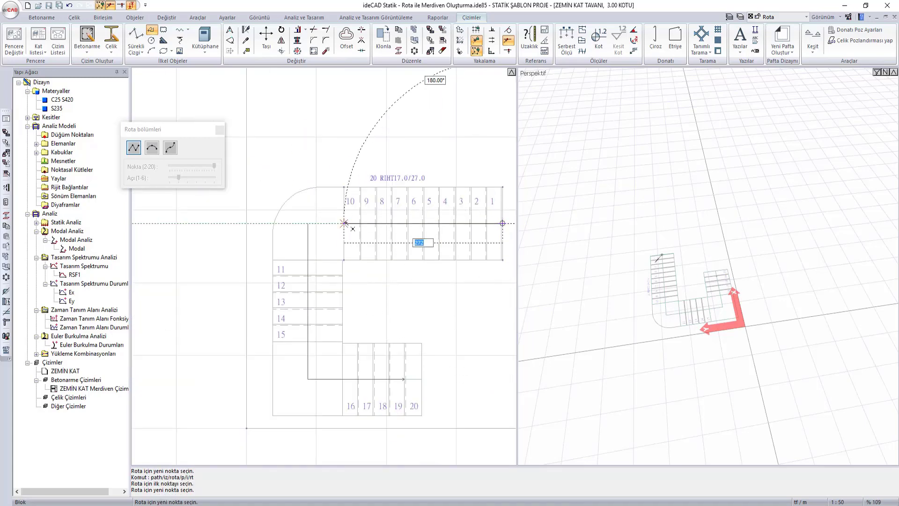
{"action": "right_click", "coordinate": [427, 246]}
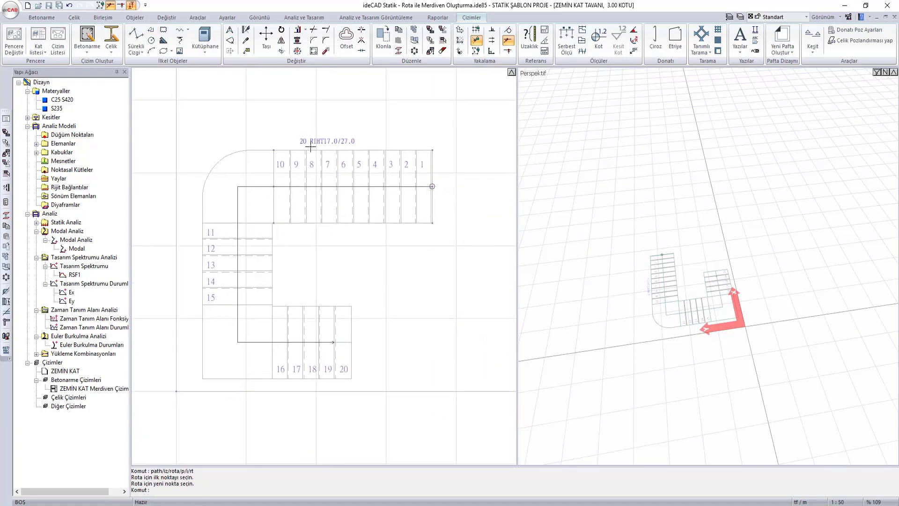
Step: Create a new Merdiven stair from the top flight's closed route area and its exit line
{"action": "left_click", "coordinate": [42, 18]}
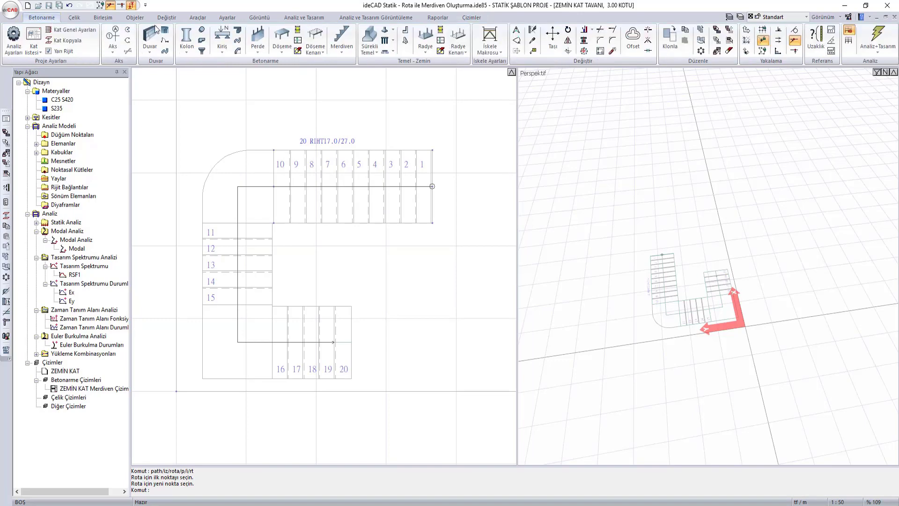
{"action": "left_click", "coordinate": [344, 36]}
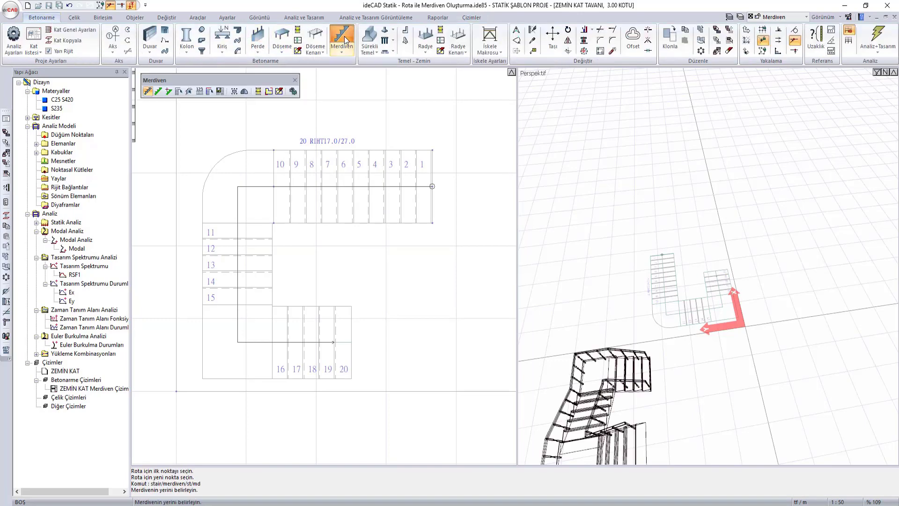
{"action": "left_click", "coordinate": [158, 90]}
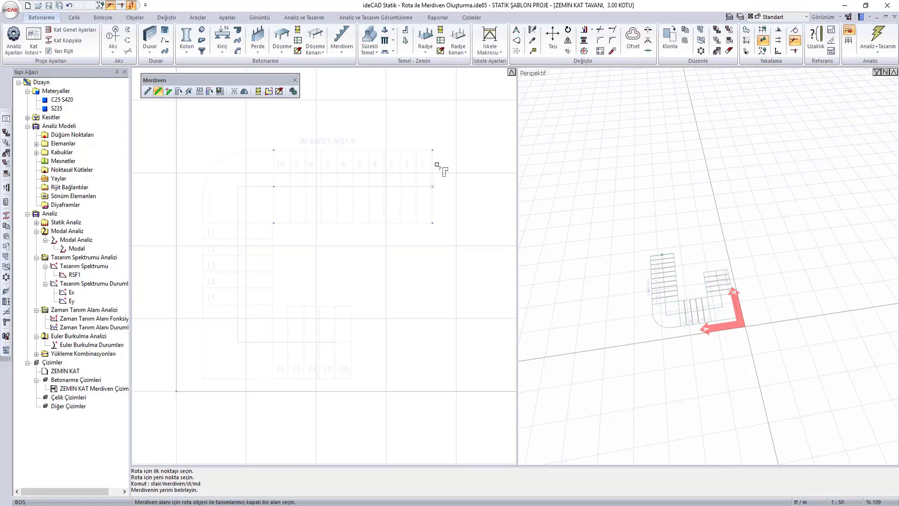
{"action": "left_click", "coordinate": [419, 151]}
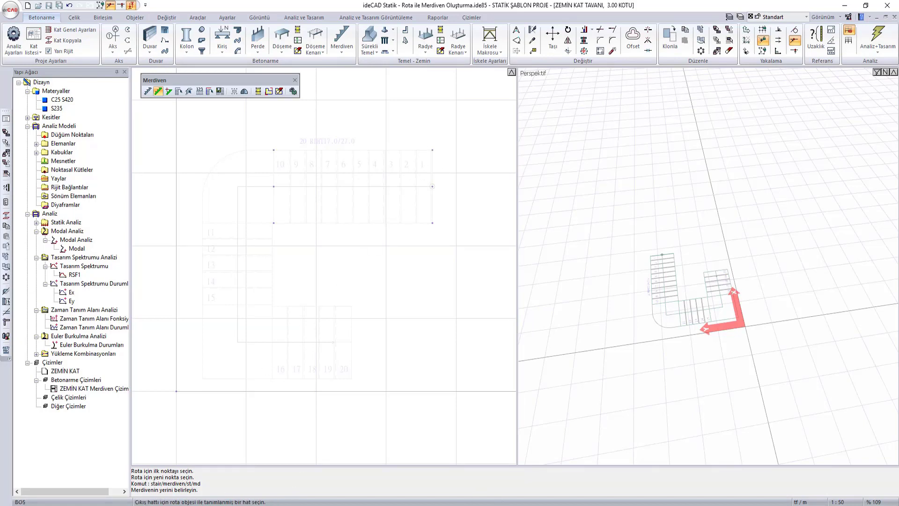
{"action": "left_click", "coordinate": [424, 188]}
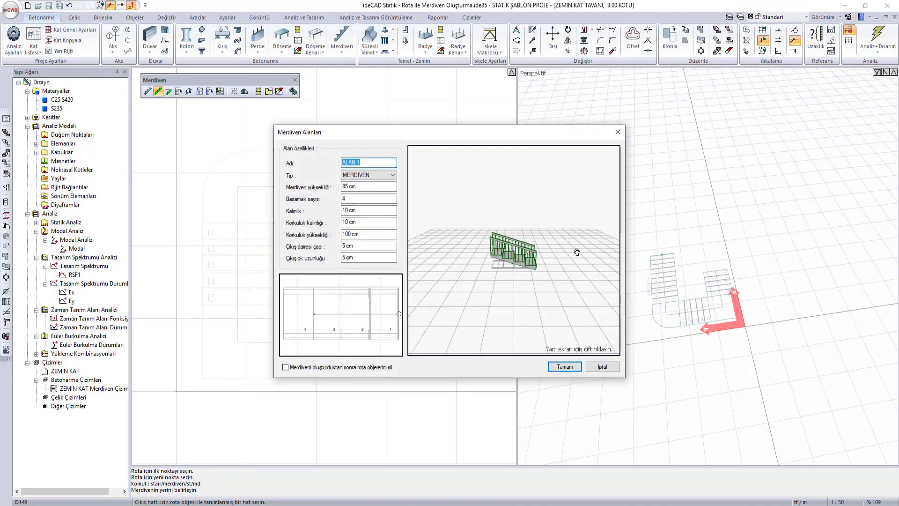
Step: Give stair area ALAN 1 10 steps, start replacing its 85 cm height, and create the stair
{"action": "left_click_drag", "start_coordinate": [481, 132], "coordinate": [628, 110]}
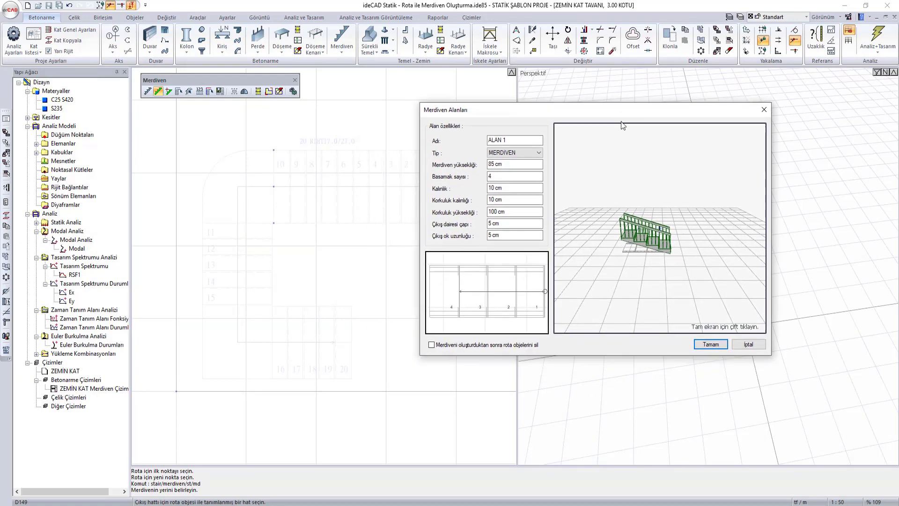
{"action": "left_click_drag", "start_coordinate": [629, 221], "coordinate": [619, 253]}
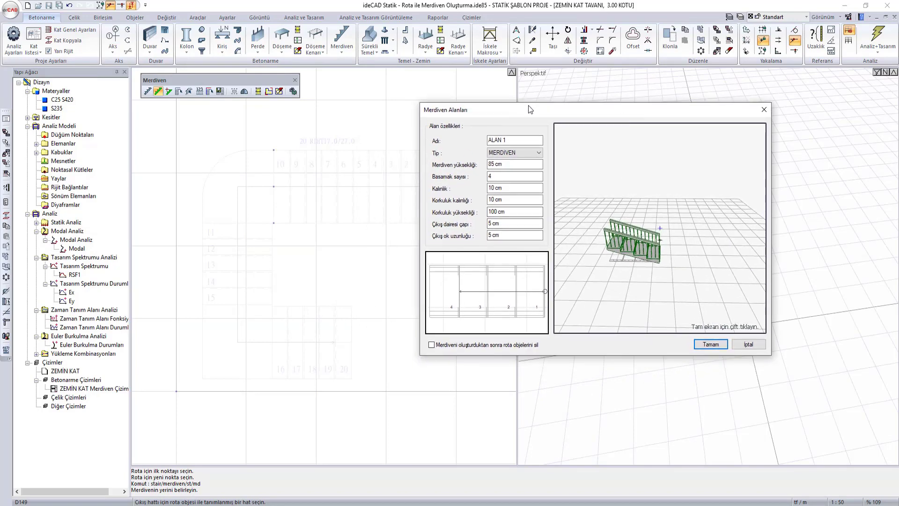
{"action": "left_click_drag", "start_coordinate": [530, 109], "coordinate": [599, 111]}
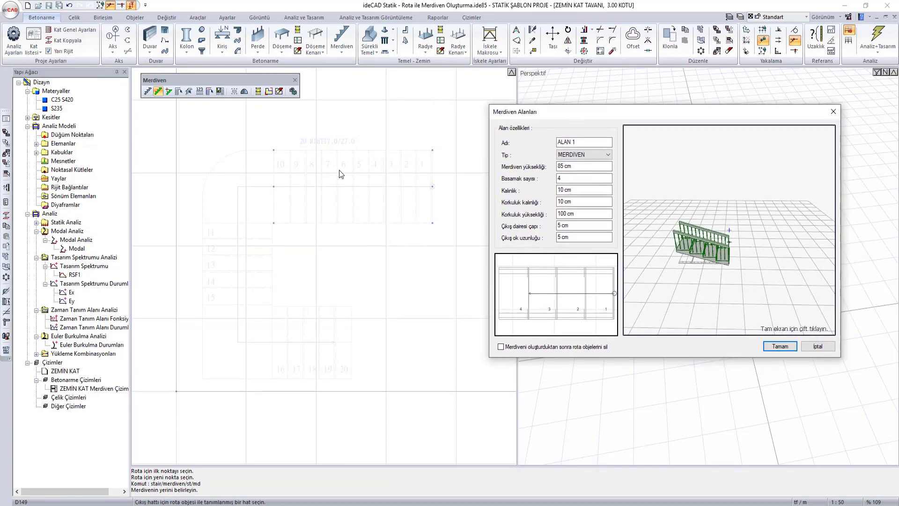
{"action": "left_click_drag", "start_coordinate": [583, 178], "coordinate": [365, 178]}
{"action": "type", "text": "10"}
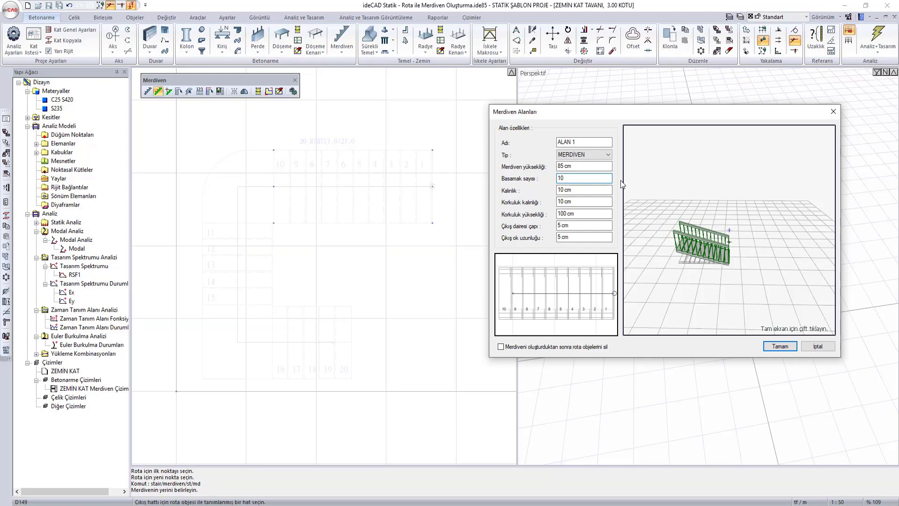
{"action": "left_click_drag", "start_coordinate": [597, 166], "coordinate": [456, 174]}
{"action": "type", "text": "170"}
{"action": "left_click", "coordinate": [780, 346]}
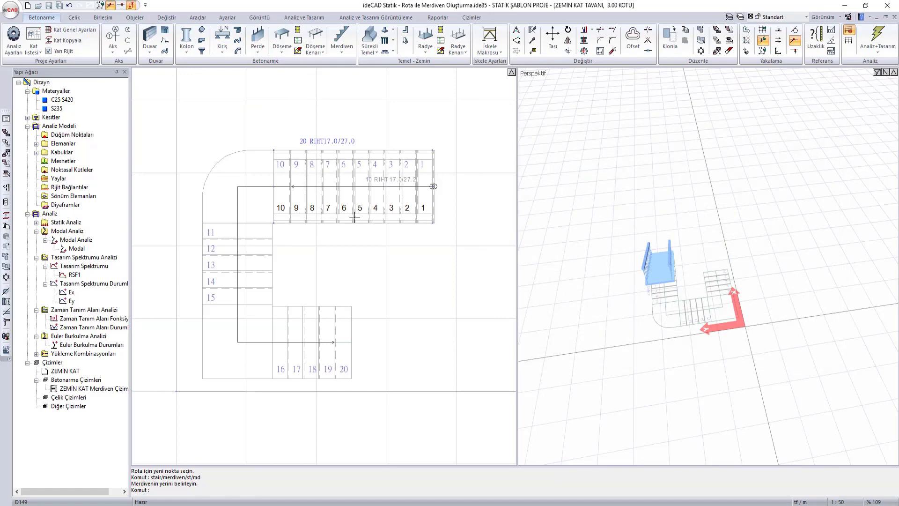
Step: Orbit the 3D view toward the new stair and start a Rota route
{"action": "mouse_move", "coordinate": [673, 287]}
{"action": "middle_mouse_down"}
{"action": "mouse_move", "coordinate": [608, 317]}
{"action": "mouse_move", "coordinate": [752, 324]}
{"action": "mouse_move", "coordinate": [707, 297]}
{"action": "mouse_move", "coordinate": [640, 364]}
{"action": "mouse_move", "coordinate": [738, 265]}
{"action": "mouse_move", "coordinate": [765, 279]}
{"action": "mouse_move", "coordinate": [644, 337]}
{"action": "mouse_move", "coordinate": [796, 275]}
{"action": "middle_mouse_up"}
{"action": "scroll", "coordinate": [199, 177], "scroll_direction": "up", "scroll_amount": 3}
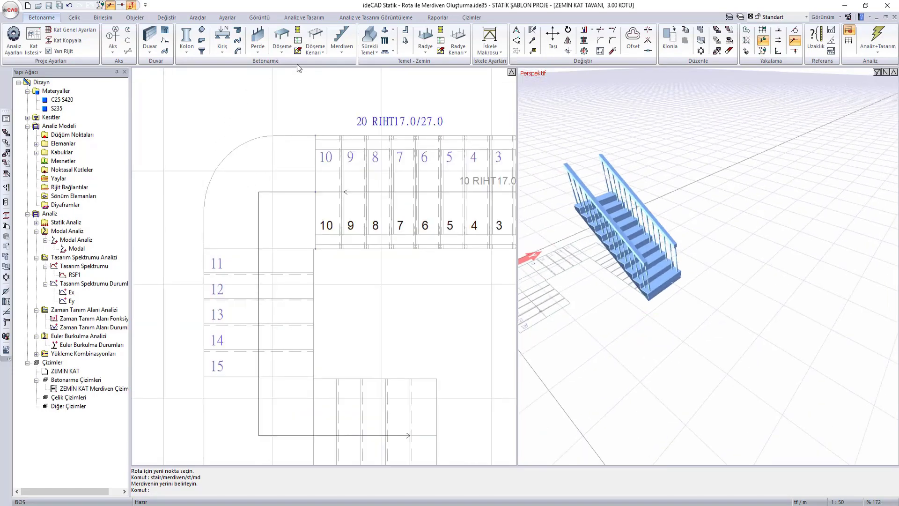
{"action": "left_click", "coordinate": [471, 18]}
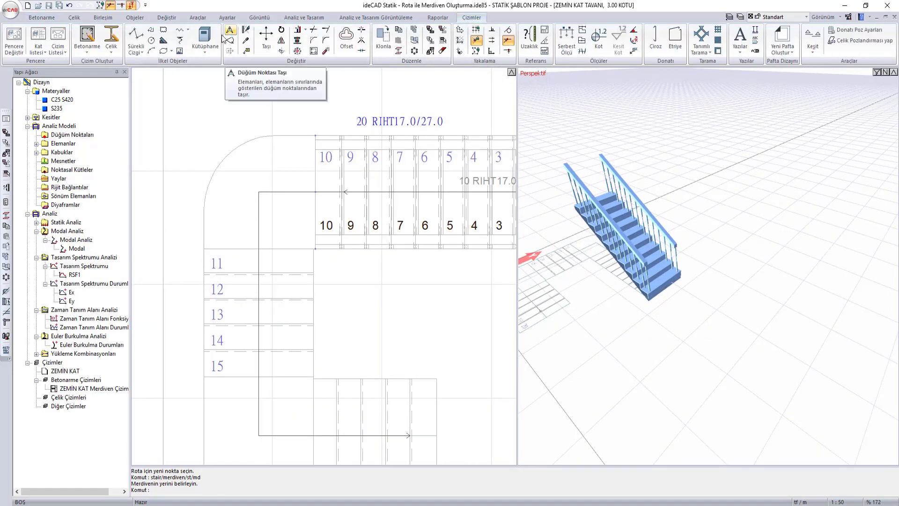
{"action": "left_click", "coordinate": [151, 30]}
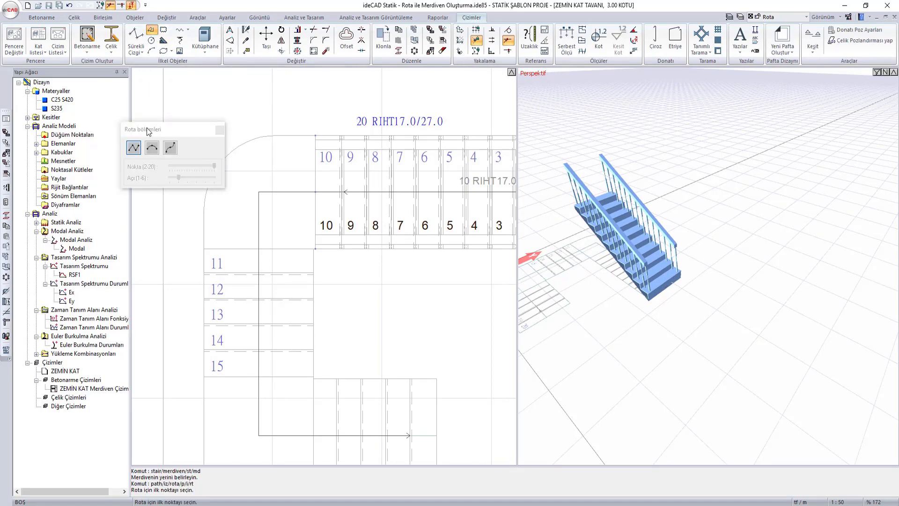
Step: Place straight route points around the stair corner down to the curve's lower end
{"action": "left_click", "coordinate": [315, 136]}
{"action": "scroll", "coordinate": [321, 177], "scroll_direction": "up", "scroll_amount": 2}
{"action": "scroll", "coordinate": [311, 164], "scroll_direction": "up", "scroll_amount": 1}
{"action": "scroll", "coordinate": [308, 211], "scroll_direction": "up", "scroll_amount": 3}
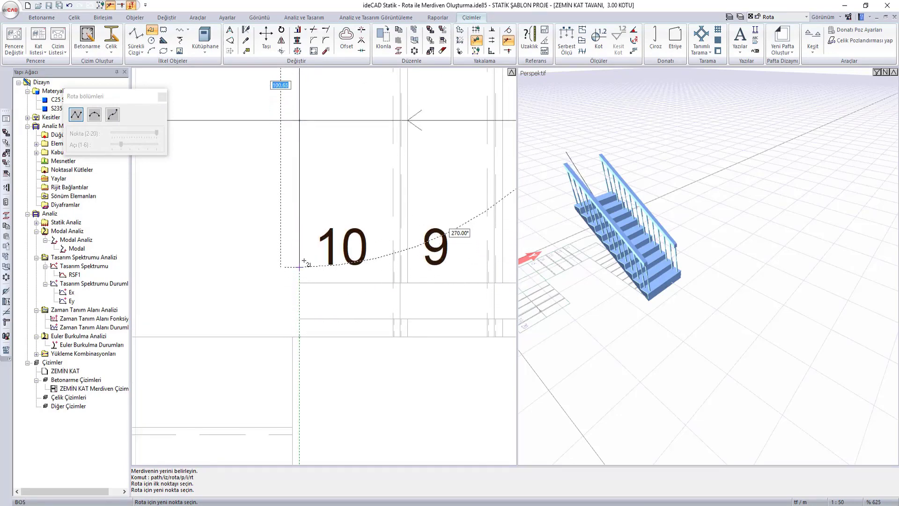
{"action": "scroll", "coordinate": [302, 262], "scroll_direction": "down", "scroll_amount": 3}
{"action": "scroll", "coordinate": [304, 259], "scroll_direction": "up", "scroll_amount": 2}
{"action": "scroll", "coordinate": [297, 327], "scroll_direction": "up", "scroll_amount": 1}
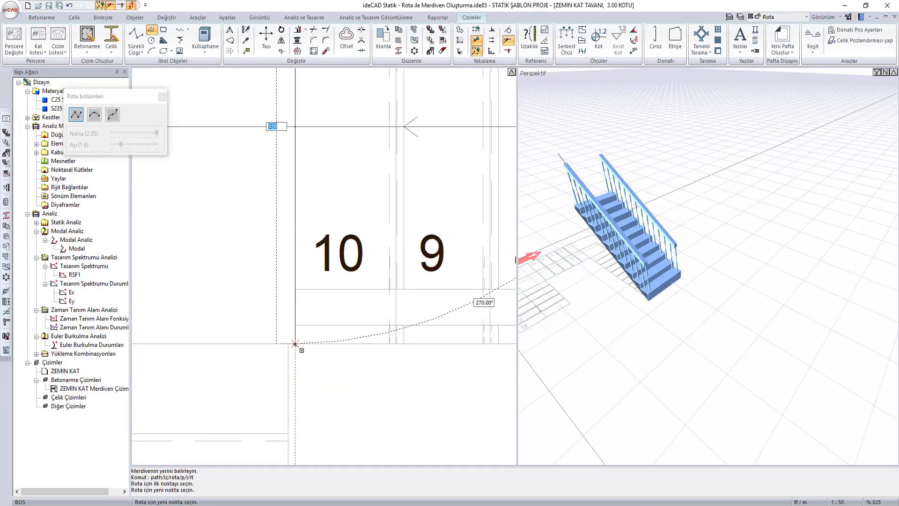
{"action": "left_click", "coordinate": [295, 343]}
{"action": "scroll", "coordinate": [299, 346], "scroll_direction": "down", "scroll_amount": 4}
{"action": "scroll", "coordinate": [340, 363], "scroll_direction": "down", "scroll_amount": 2}
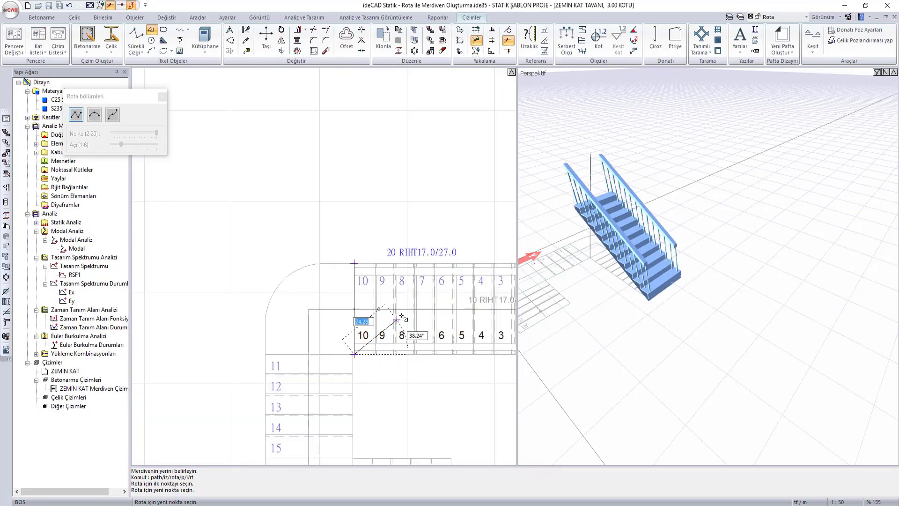
{"action": "scroll", "coordinate": [344, 370], "scroll_direction": "up", "scroll_amount": 3}
{"action": "scroll", "coordinate": [338, 328], "scroll_direction": "up", "scroll_amount": 5}
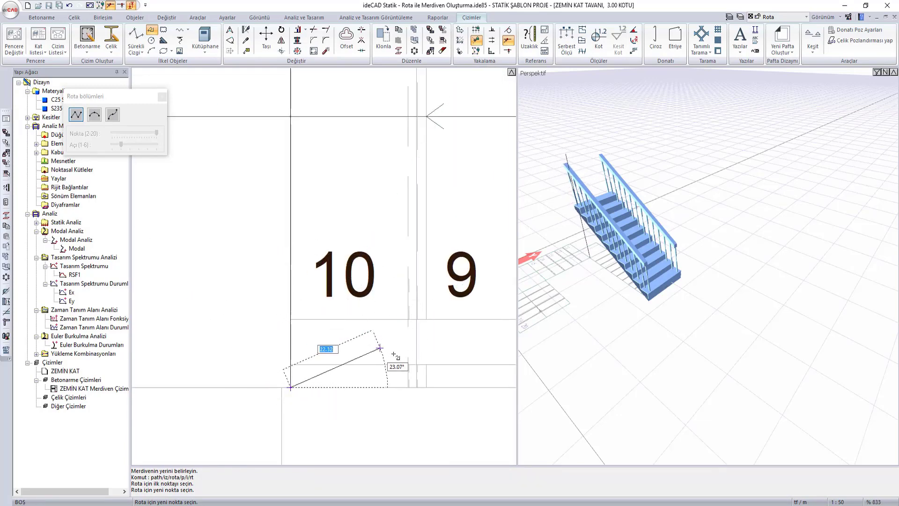
{"action": "scroll", "coordinate": [290, 384], "scroll_direction": "up", "scroll_amount": 3}
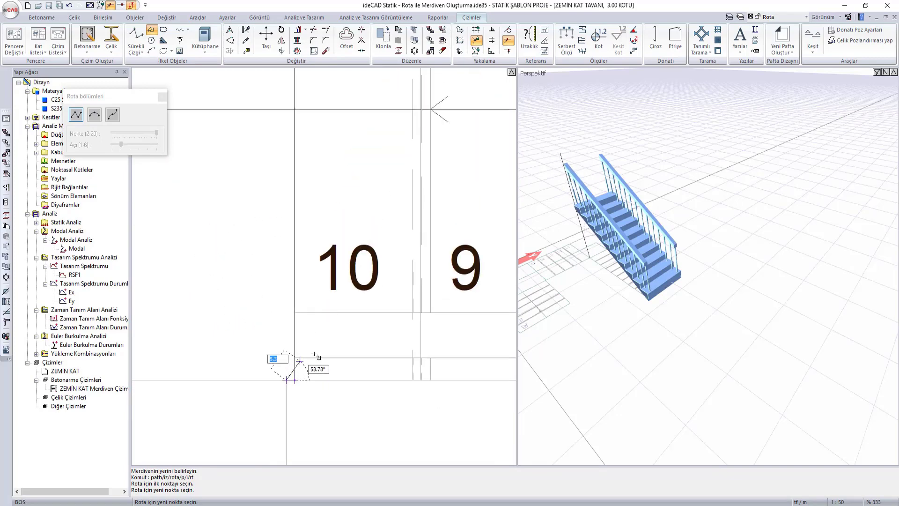
{"action": "scroll", "coordinate": [283, 398], "scroll_direction": "down", "scroll_amount": 3}
{"action": "scroll", "coordinate": [346, 327], "scroll_direction": "down", "scroll_amount": 3}
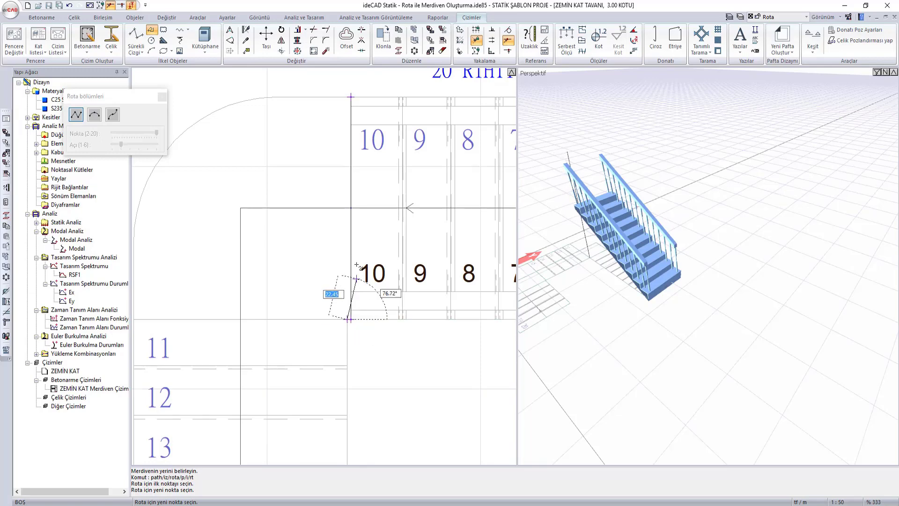
{"action": "middle_click_drag", "start_coordinate": [349, 372], "coordinate": [508, 385]}
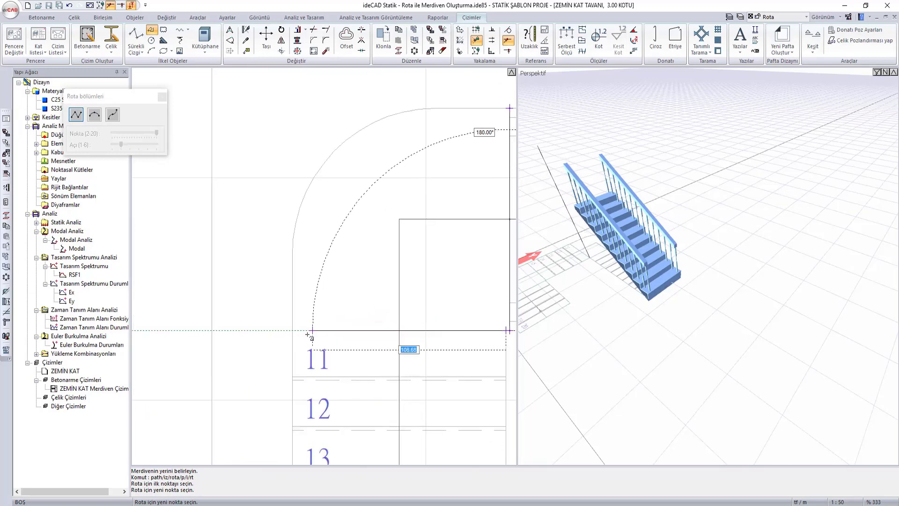
{"action": "left_click", "coordinate": [293, 330]}
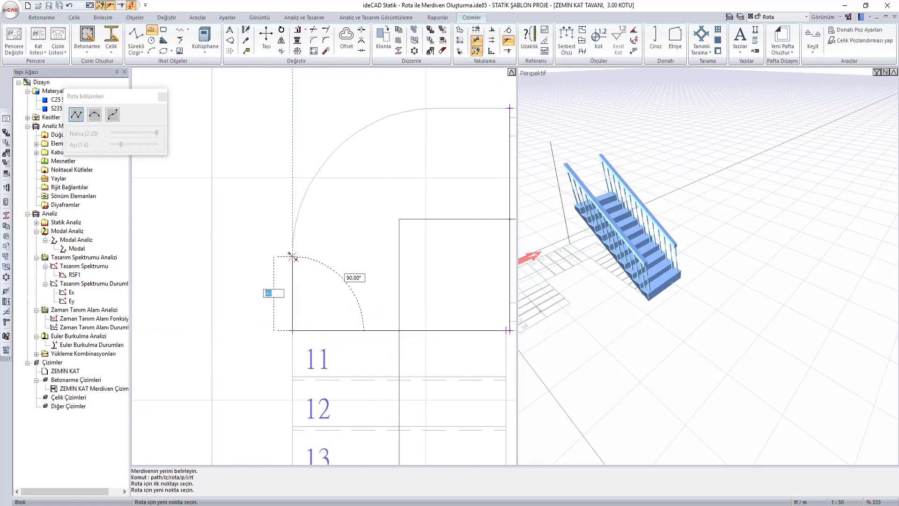
{"action": "scroll", "coordinate": [262, 281], "scroll_direction": "down", "scroll_amount": 1}
{"action": "scroll", "coordinate": [243, 291], "scroll_direction": "down", "scroll_amount": 1}
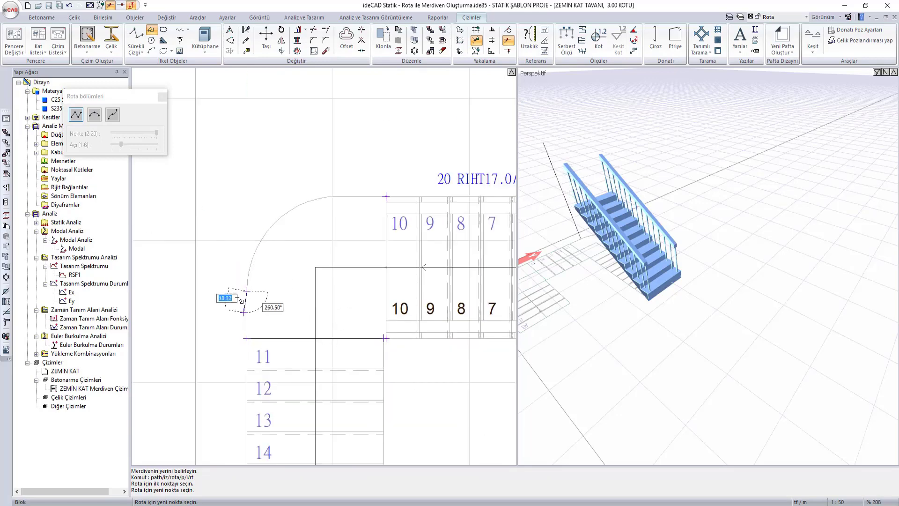
Step: Add an arc segment through the rounded corner and finish the route
{"action": "left_click", "coordinate": [94, 116]}
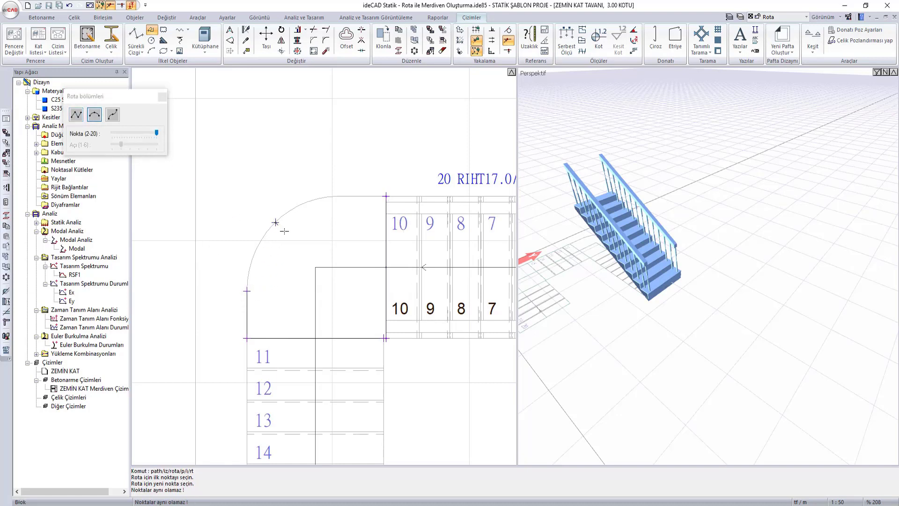
{"action": "left_click", "coordinate": [247, 290]}
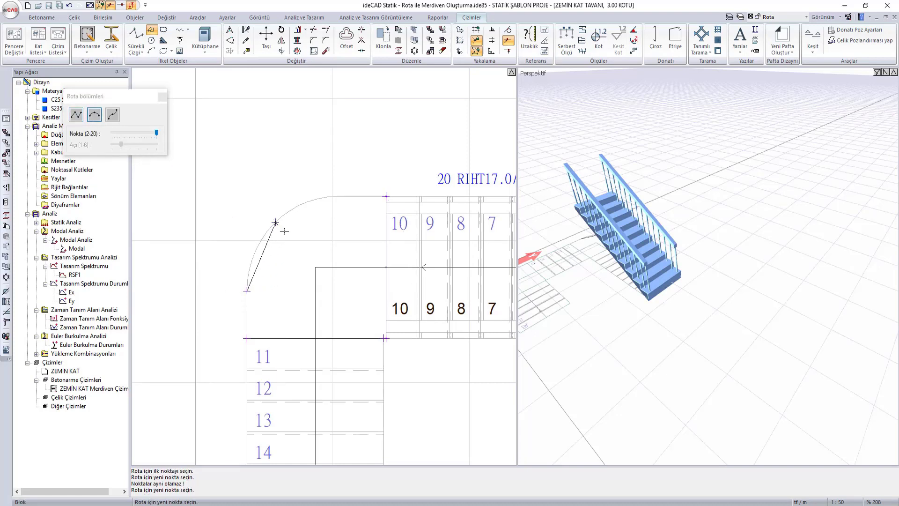
{"action": "left_click", "coordinate": [338, 196]}
{"action": "left_click", "coordinate": [76, 114]}
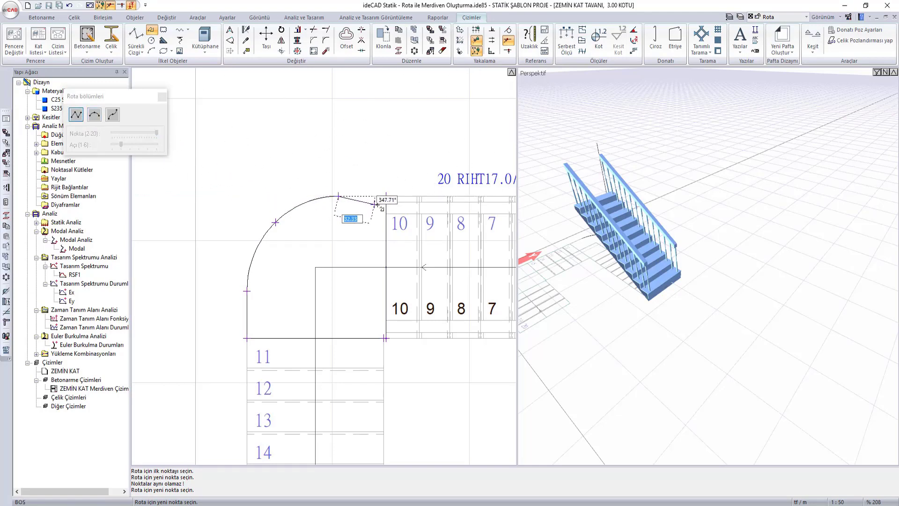
{"action": "key", "text": "Return"}
Step: Start another route with one point, then cancel it with Esc
{"action": "scroll", "coordinate": [369, 241], "scroll_direction": "down", "scroll_amount": 2}
{"action": "scroll", "coordinate": [370, 241], "scroll_direction": "down", "scroll_amount": 1}
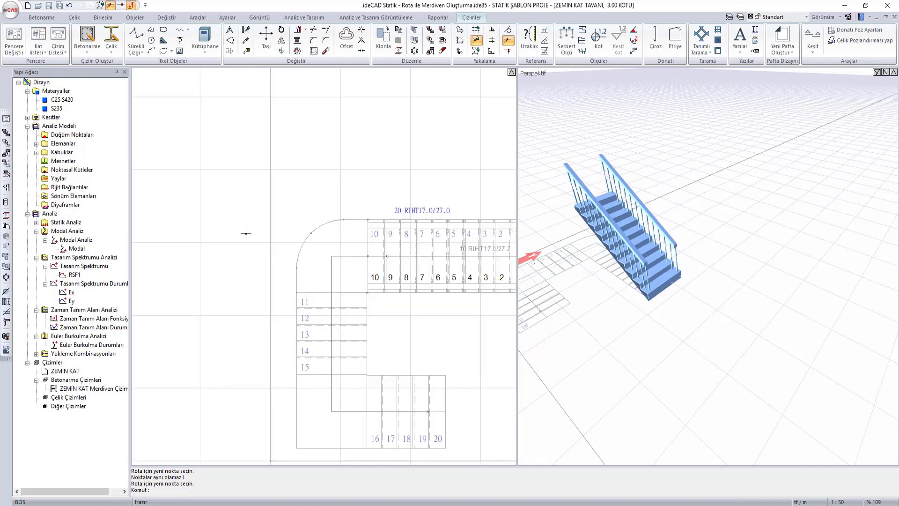
{"action": "scroll", "coordinate": [320, 256], "scroll_direction": "up", "scroll_amount": 4}
{"action": "key", "text": "Return"}
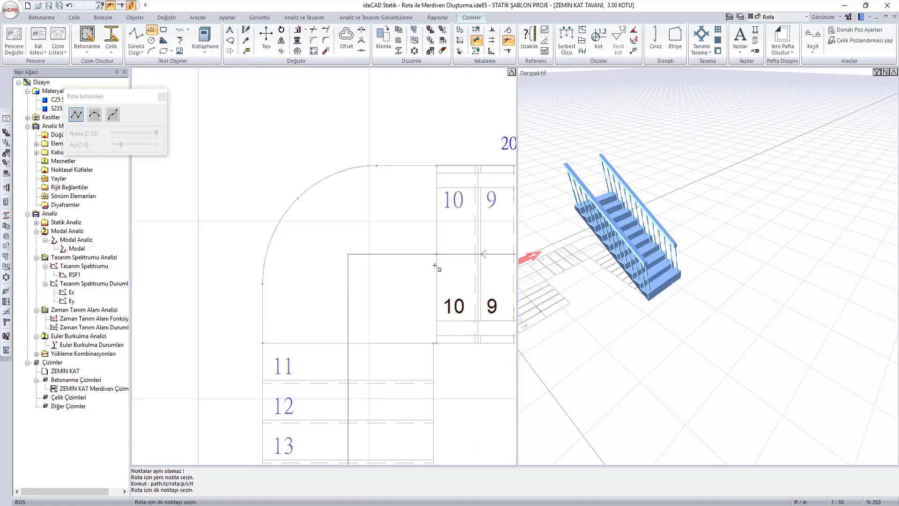
{"action": "left_click", "coordinate": [437, 254]}
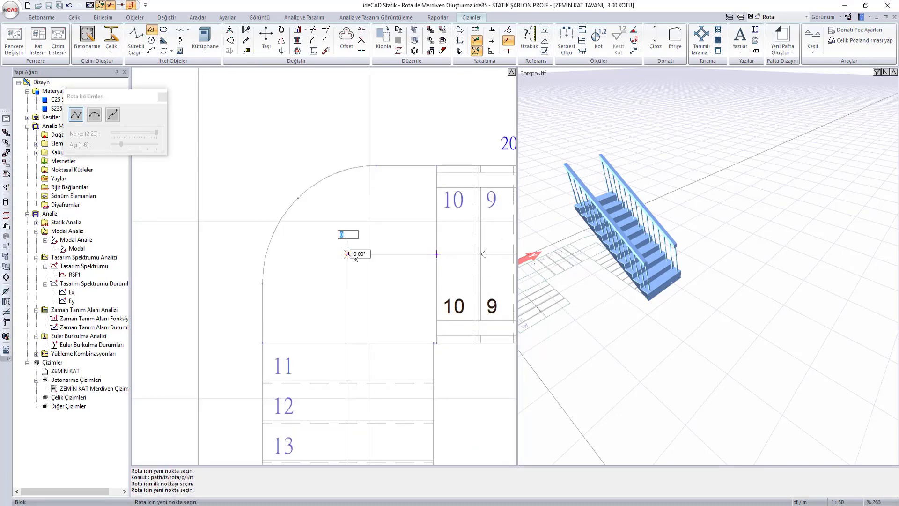
{"action": "key", "text": "Escape"}
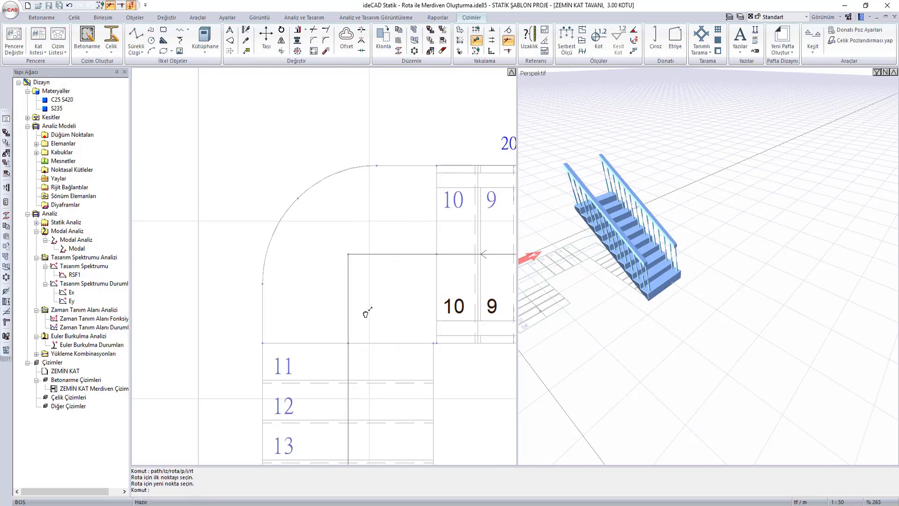
{"action": "scroll", "coordinate": [330, 334], "scroll_direction": "down", "scroll_amount": 1}
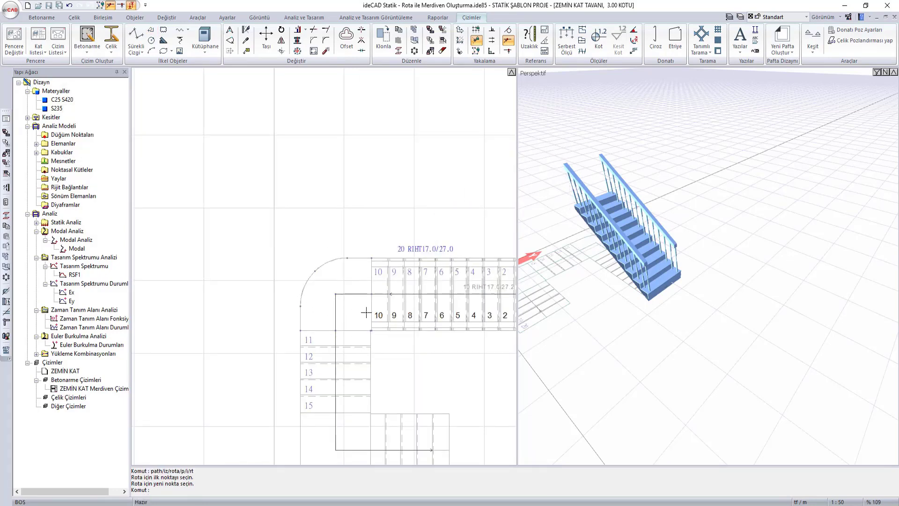
{"action": "scroll", "coordinate": [364, 316], "scroll_direction": "down", "scroll_amount": 1}
Step: Begin adding the curved corner route area to the existing stair
{"action": "left_click", "coordinate": [42, 18]}
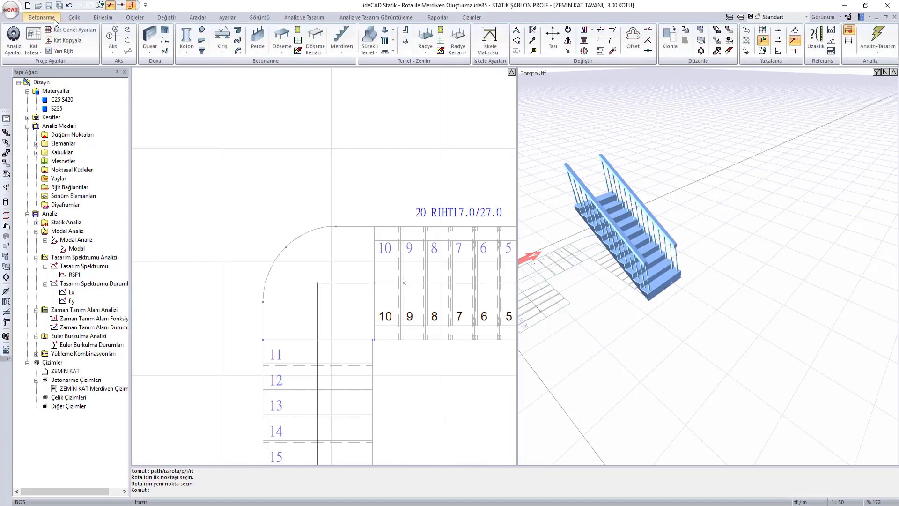
{"action": "left_click", "coordinate": [341, 40]}
{"action": "left_click", "coordinate": [158, 92]}
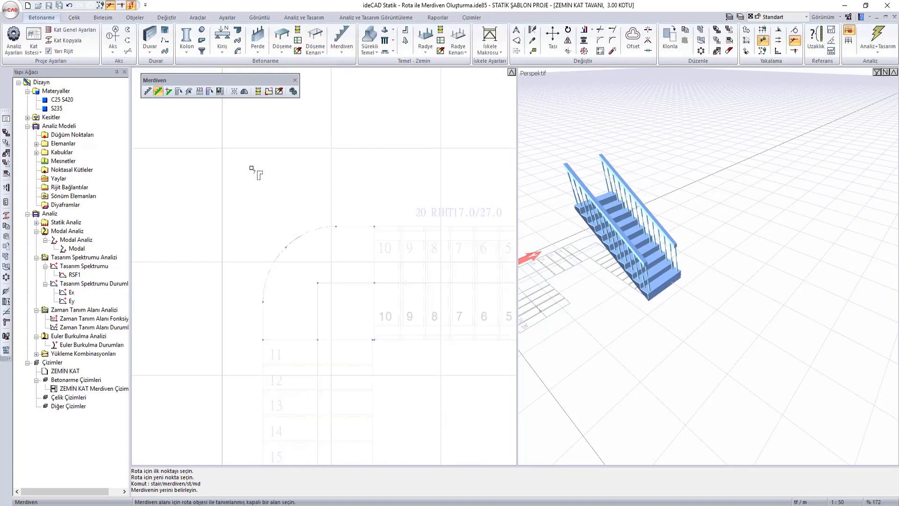
{"action": "left_click", "coordinate": [168, 93]}
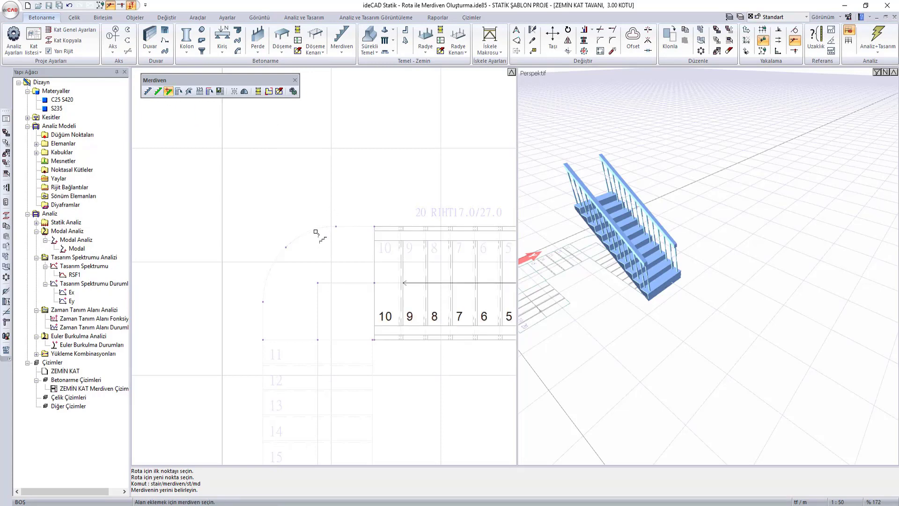
{"action": "left_click", "coordinate": [386, 241]}
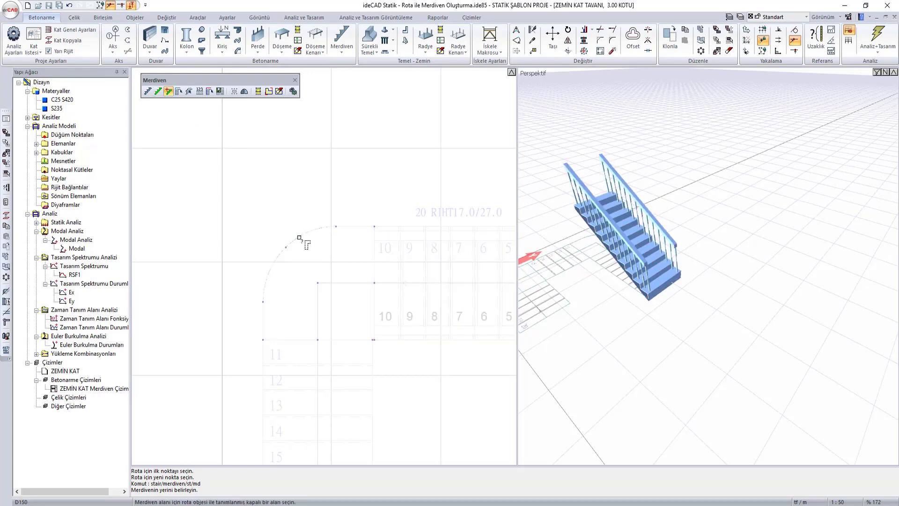
{"action": "left_click", "coordinate": [300, 238]}
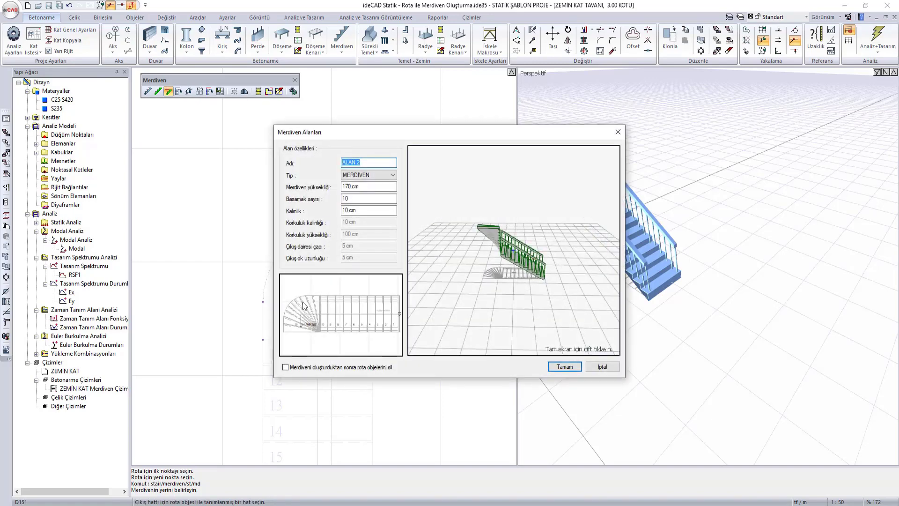
{"action": "mouse_move", "coordinate": [489, 291]}
{"action": "left_mouse_down"}
{"action": "mouse_move", "coordinate": [602, 319]}
{"action": "mouse_move", "coordinate": [518, 315]}
{"action": "mouse_move", "coordinate": [534, 310]}
{"action": "left_mouse_up"}
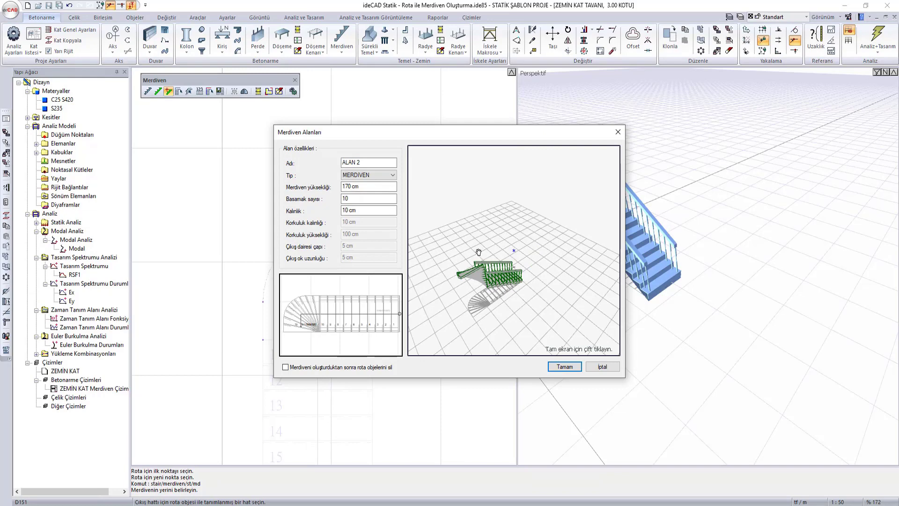
Step: Make the corner area a SAHANLIK landing, add it to the stair, and return to drawing tools
{"action": "left_click", "coordinate": [345, 175]}
{"action": "left_click", "coordinate": [358, 191]}
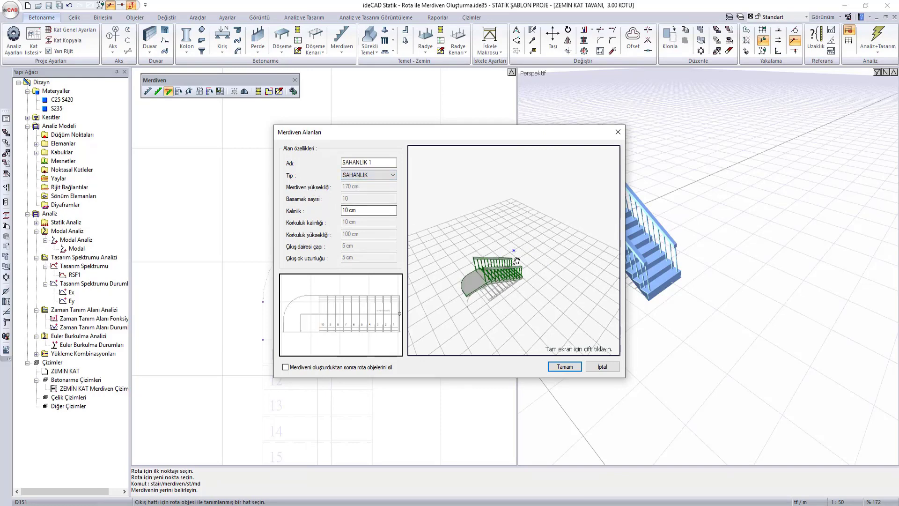
{"action": "left_click_drag", "start_coordinate": [525, 271], "coordinate": [565, 269]}
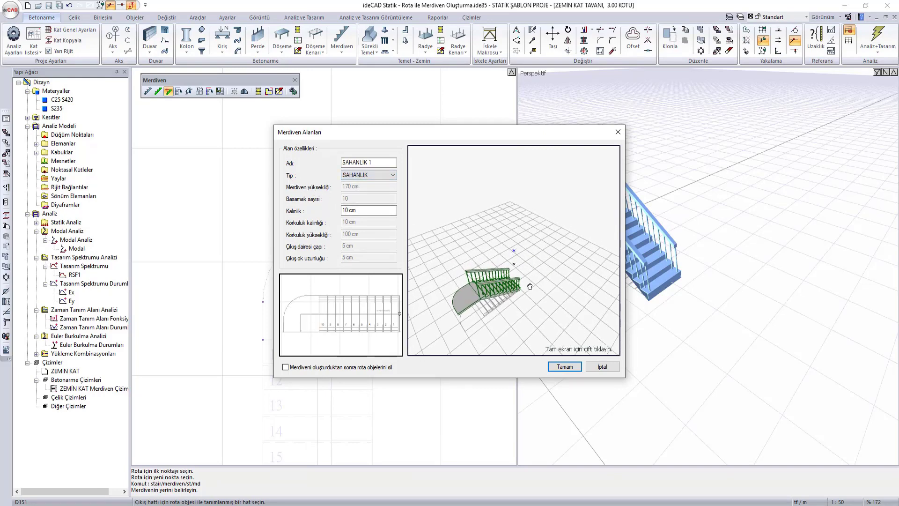
{"action": "left_click", "coordinate": [570, 368]}
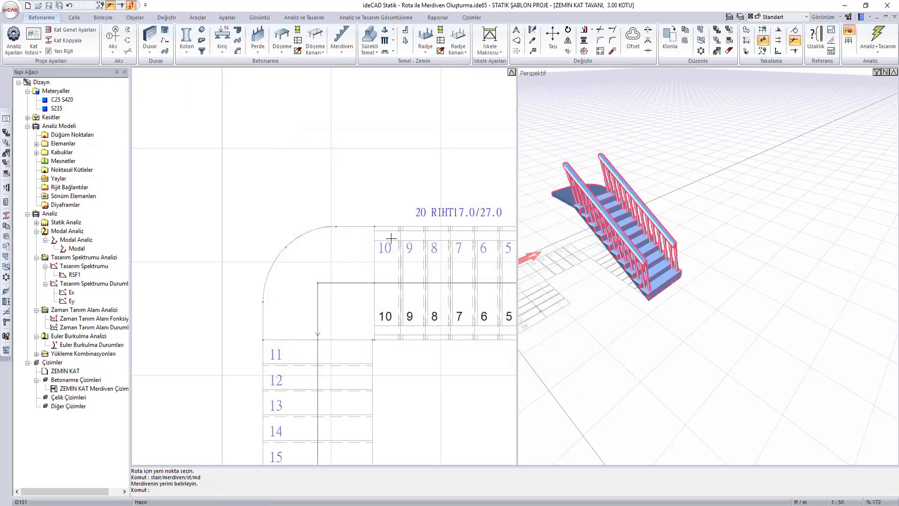
{"action": "scroll", "coordinate": [655, 314], "scroll_direction": "up", "scroll_amount": 1}
{"action": "scroll", "coordinate": [381, 278], "scroll_direction": "up", "scroll_amount": 2}
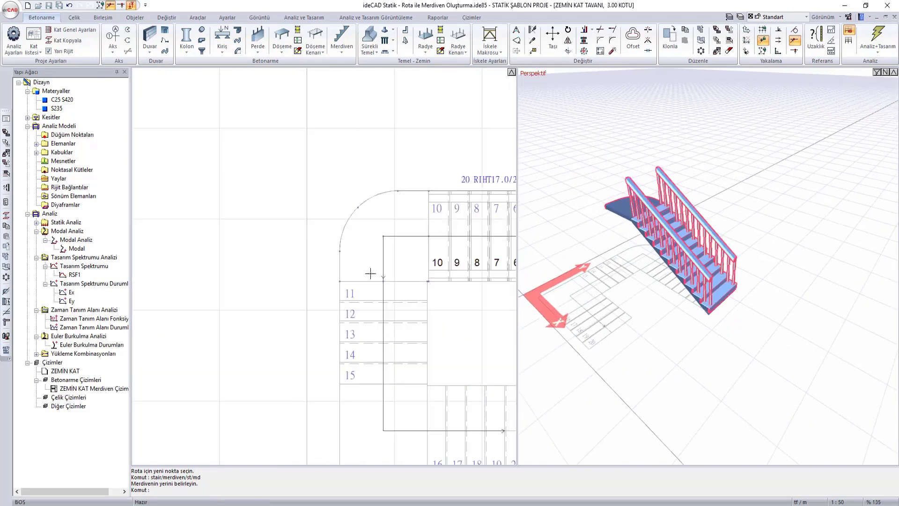
{"action": "scroll", "coordinate": [381, 278], "scroll_direction": "up", "scroll_amount": 2}
{"action": "scroll", "coordinate": [332, 241], "scroll_direction": "up", "scroll_amount": 1}
{"action": "scroll", "coordinate": [332, 266], "scroll_direction": "up", "scroll_amount": 1}
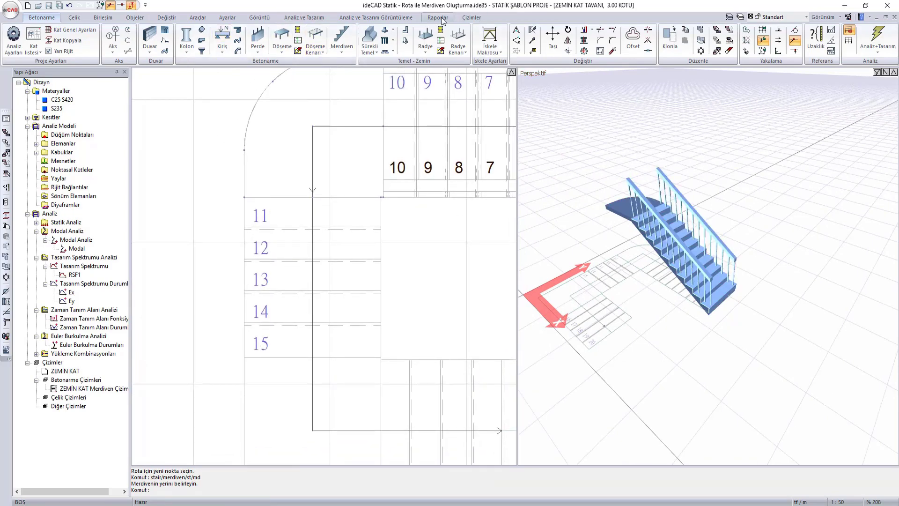
{"action": "left_click", "coordinate": [472, 18]}
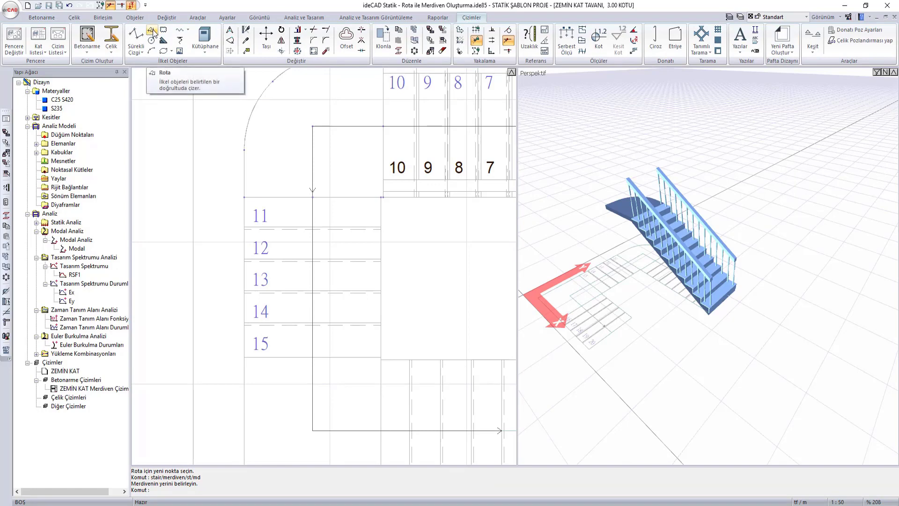
Step: Draw a short trial route at the stair corner, then restart and discard an arc preview
{"action": "left_click", "coordinate": [152, 31]}
{"action": "scroll", "coordinate": [382, 208], "scroll_direction": "up", "scroll_amount": 2}
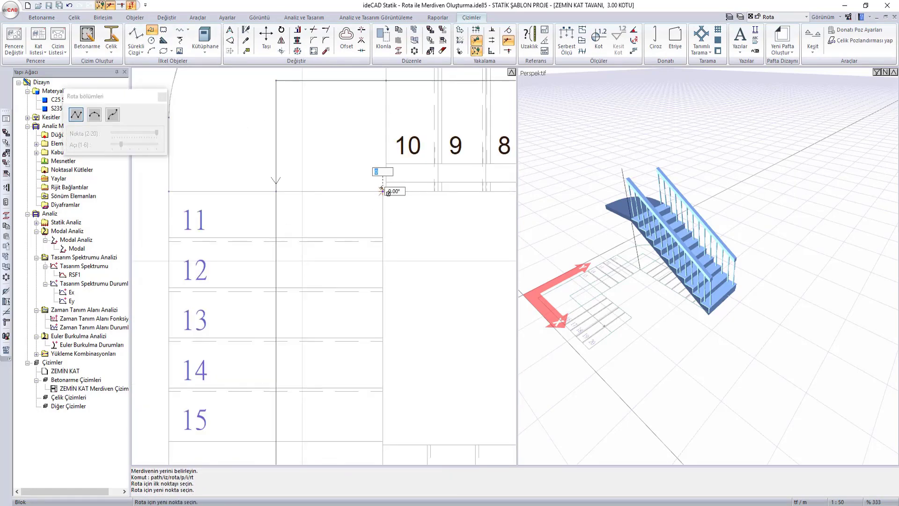
{"action": "scroll", "coordinate": [381, 190], "scroll_direction": "down", "scroll_amount": 3}
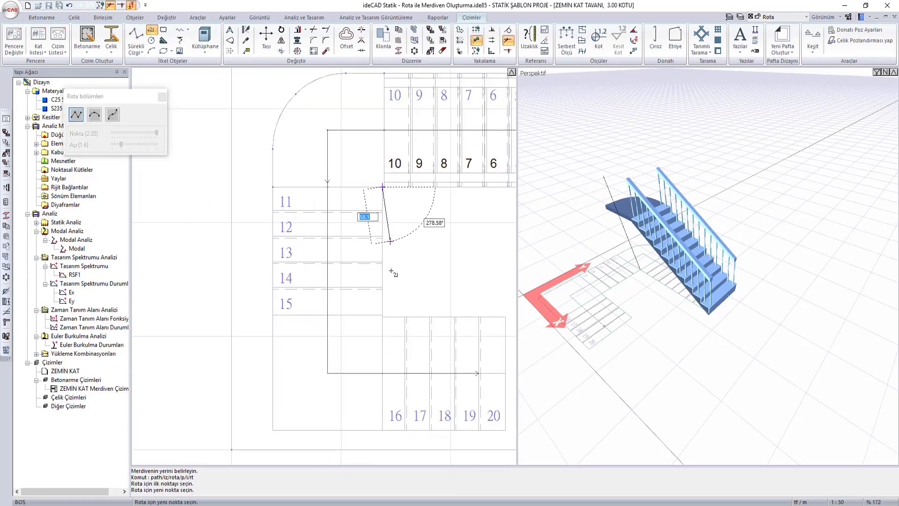
{"action": "left_click", "coordinate": [273, 315]}
{"action": "left_click", "coordinate": [273, 187]}
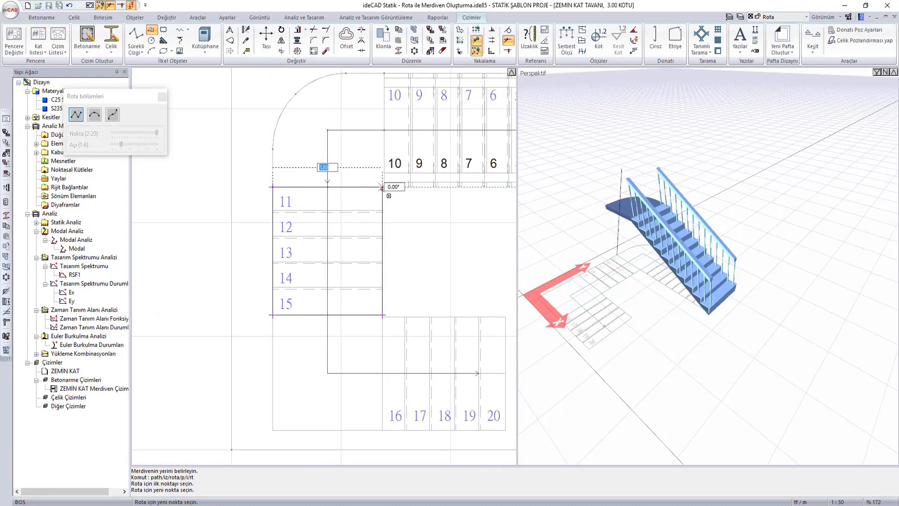
{"action": "right_click", "coordinate": [383, 188]}
{"action": "key", "text": "Return"}
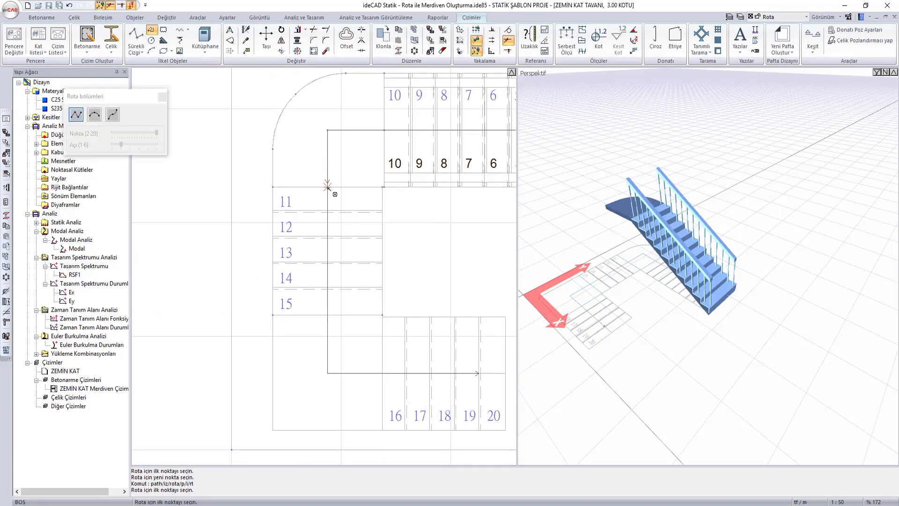
{"action": "left_click", "coordinate": [327, 186]}
{"action": "right_click", "coordinate": [341, 337]}
{"action": "key", "text": "Return"}
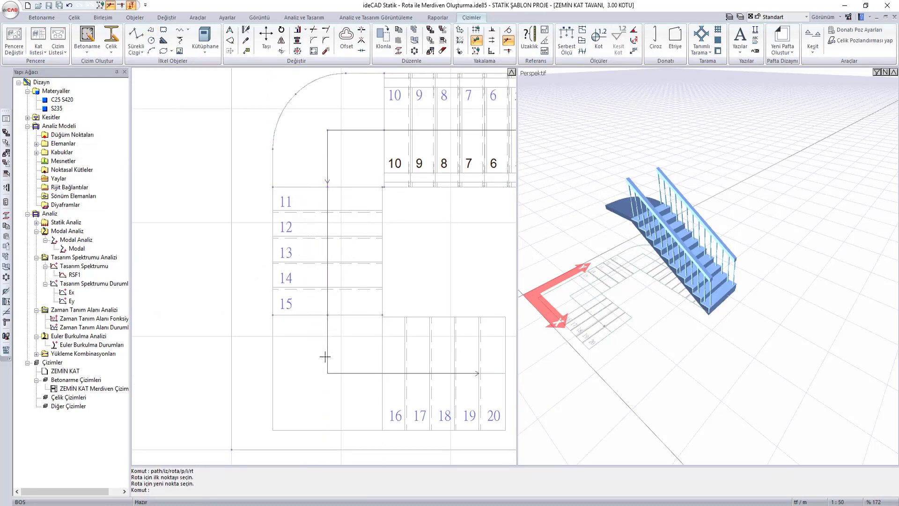
{"action": "middle_click_drag", "start_coordinate": [311, 359], "coordinate": [307, 298]}
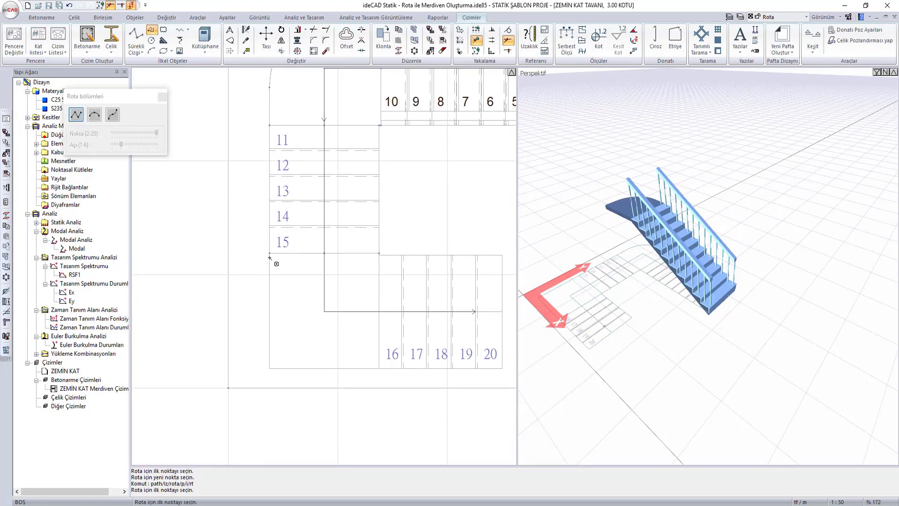
Step: Outline the corner landing beside steps 15–16 with a route and finish it
{"action": "left_click", "coordinate": [269, 253]}
{"action": "left_click", "coordinate": [269, 369]}
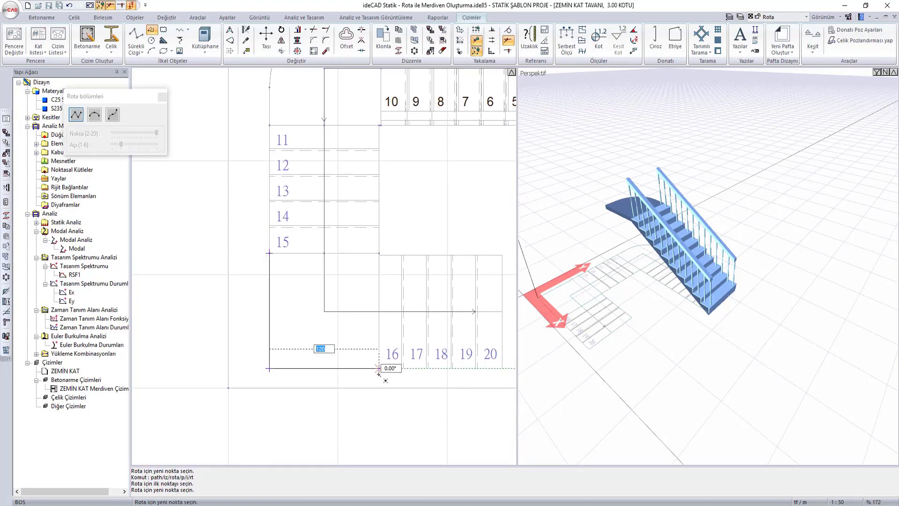
{"action": "left_click", "coordinate": [378, 368]}
{"action": "scroll", "coordinate": [386, 260], "scroll_direction": "up", "scroll_amount": 5}
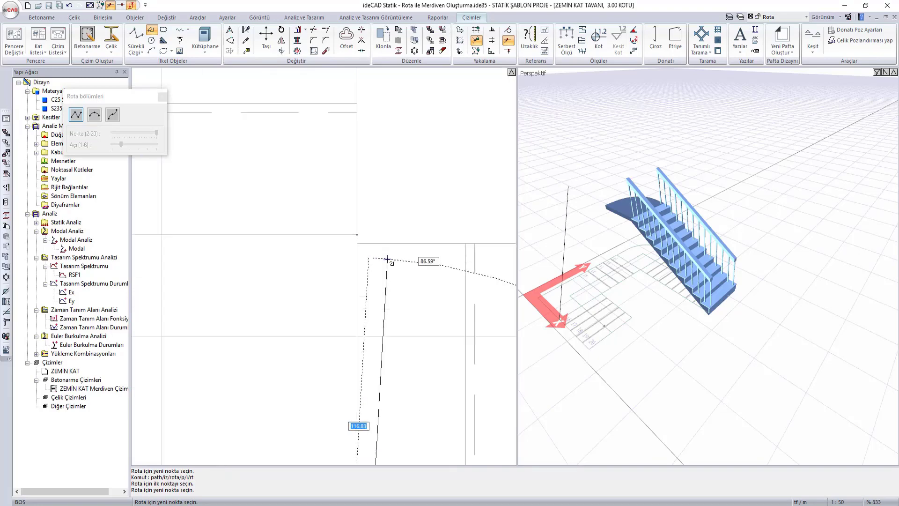
{"action": "scroll", "coordinate": [386, 259], "scroll_direction": "up", "scroll_amount": 4}
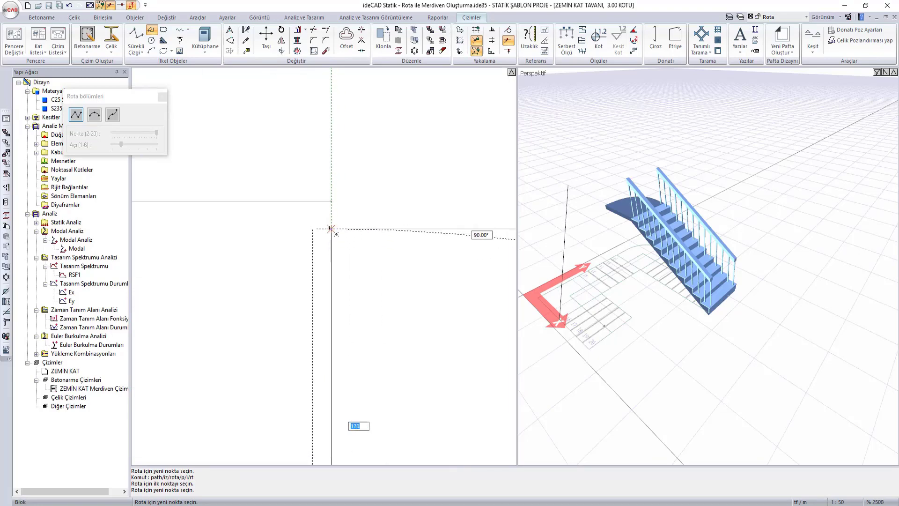
{"action": "scroll", "coordinate": [330, 228], "scroll_direction": "down", "scroll_amount": 2}
{"action": "left_click", "coordinate": [340, 231]}
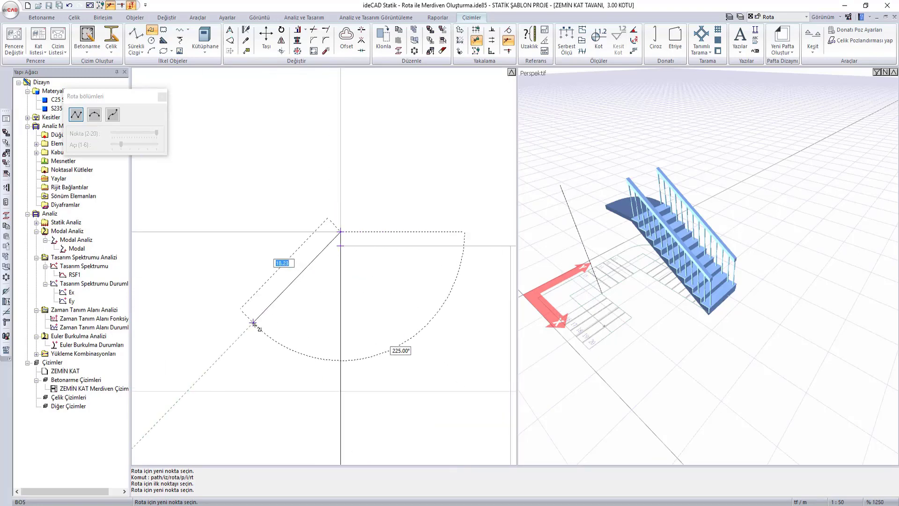
{"action": "scroll", "coordinate": [253, 323], "scroll_direction": "down", "scroll_amount": 5}
{"action": "scroll", "coordinate": [311, 295], "scroll_direction": "up", "scroll_amount": 2}
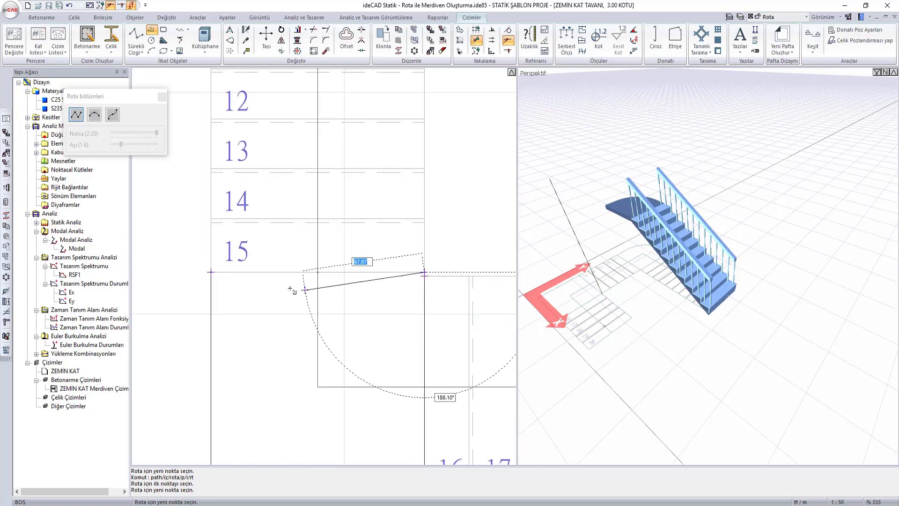
{"action": "key", "text": "Return"}
{"action": "scroll", "coordinate": [220, 281], "scroll_direction": "down", "scroll_amount": 1}
Step: Draw a closed rectangular route framing steps 16–20
{"action": "scroll", "coordinate": [289, 286], "scroll_direction": "down", "scroll_amount": 2}
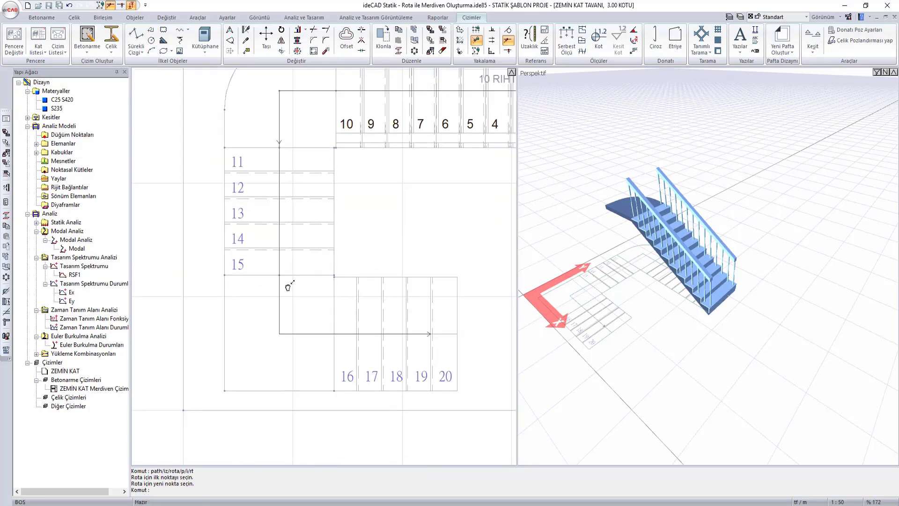
{"action": "key", "text": "Return"}
{"action": "scroll", "coordinate": [277, 260], "scroll_direction": "up", "scroll_amount": 3}
{"action": "left_click", "coordinate": [268, 240]}
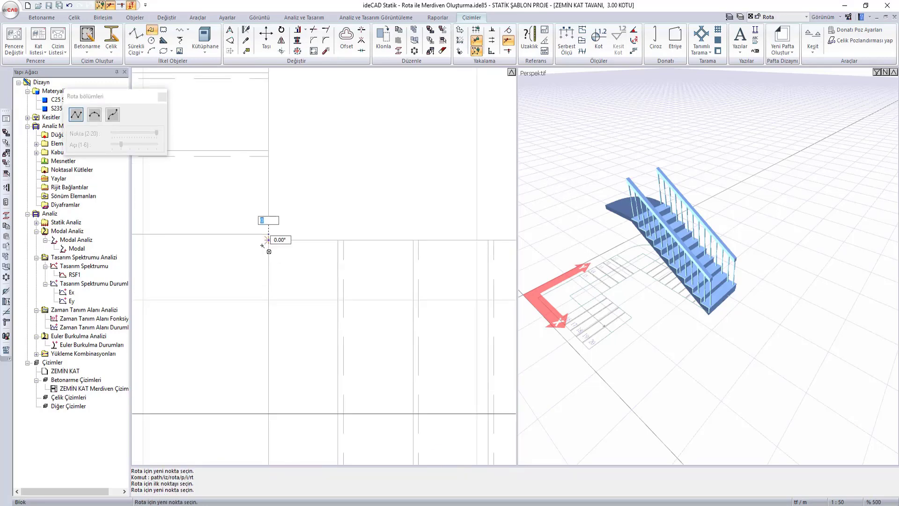
{"action": "scroll", "coordinate": [263, 245], "scroll_direction": "down", "scroll_amount": 2}
{"action": "left_click", "coordinate": [438, 247]}
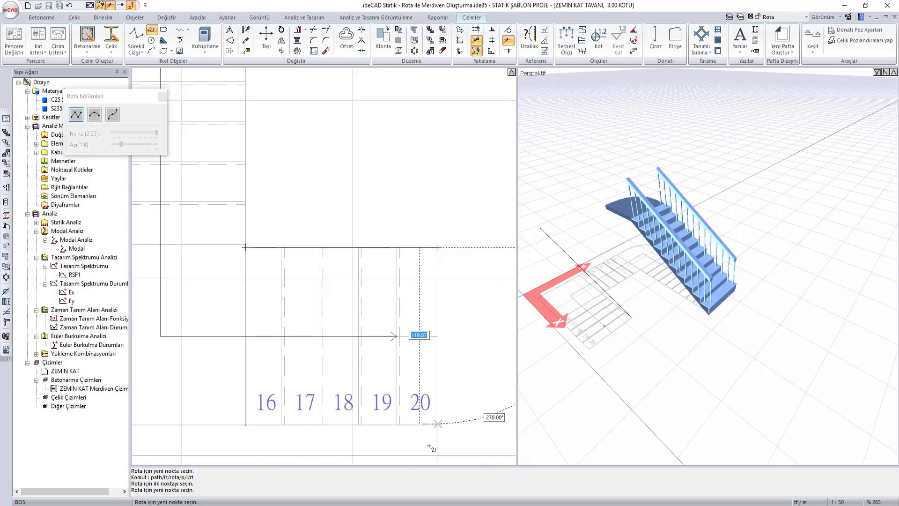
{"action": "left_click", "coordinate": [438, 424]}
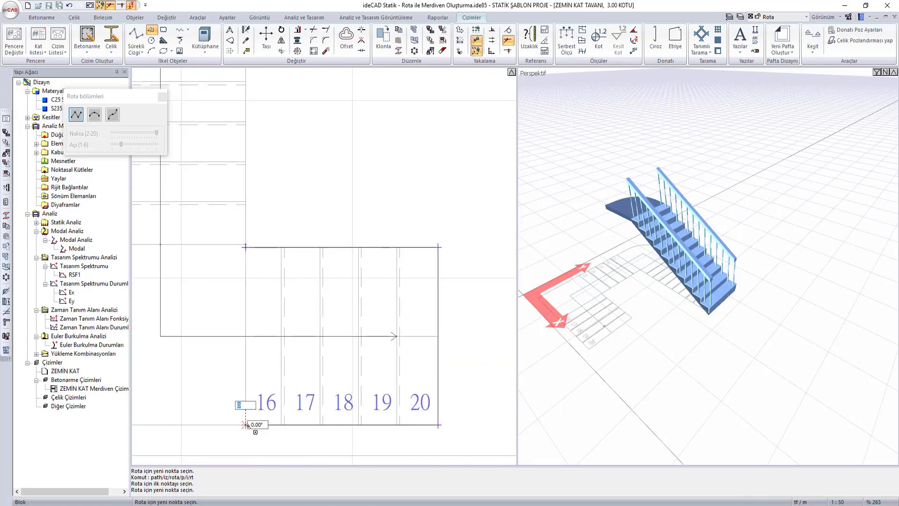
{"action": "left_click", "coordinate": [246, 424]}
{"action": "left_click", "coordinate": [245, 246]}
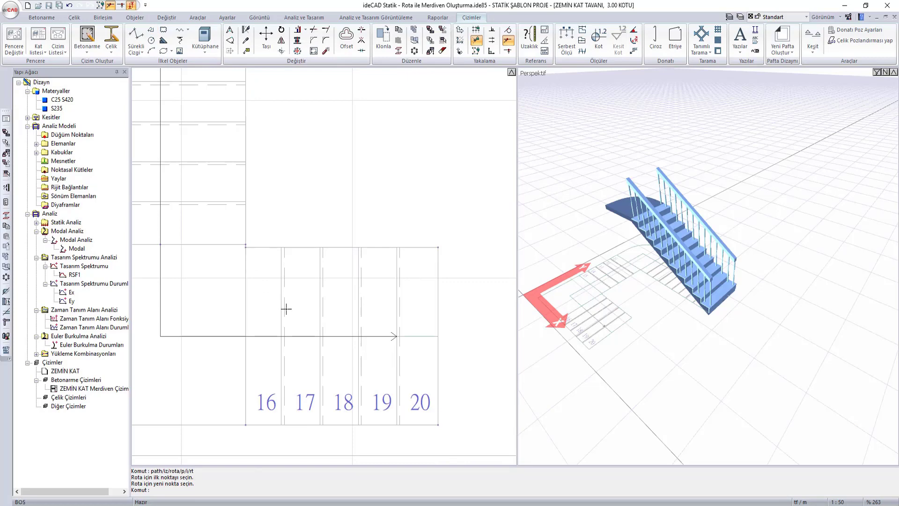
{"action": "middle_click_drag", "start_coordinate": [286, 309], "coordinate": [305, 333]}
Step: Sketch a corner route near the landing and cancel the leftover route attempts
{"action": "key", "text": "Return"}
{"action": "left_click", "coordinate": [259, 243]}
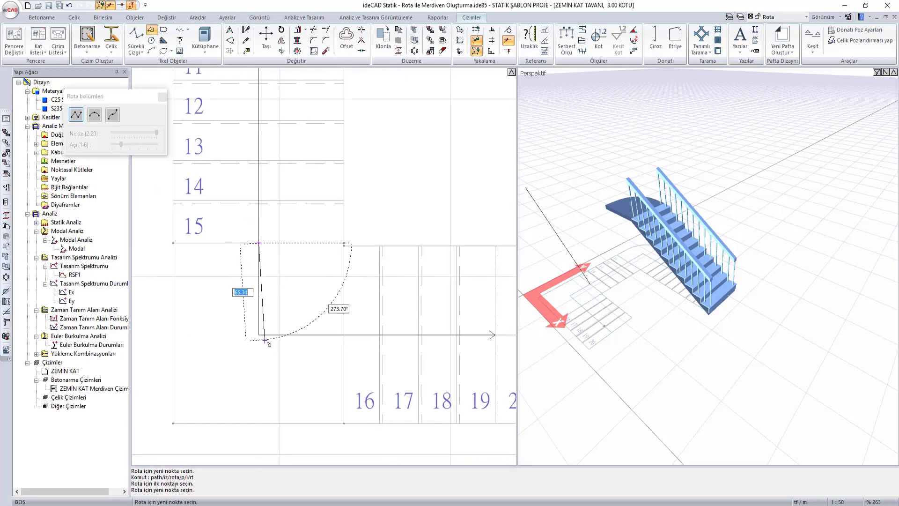
{"action": "left_click", "coordinate": [258, 335]}
{"action": "left_click", "coordinate": [345, 335]}
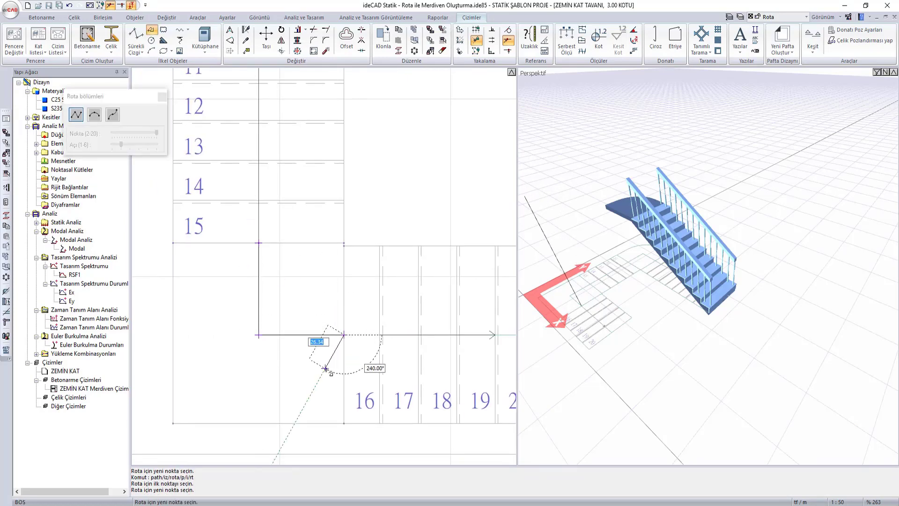
{"action": "key", "text": "Escape"}
{"action": "scroll", "coordinate": [224, 349], "scroll_direction": "down", "scroll_amount": 2}
{"action": "scroll", "coordinate": [323, 344], "scroll_direction": "up", "scroll_amount": 2}
{"action": "key", "text": "Return"}
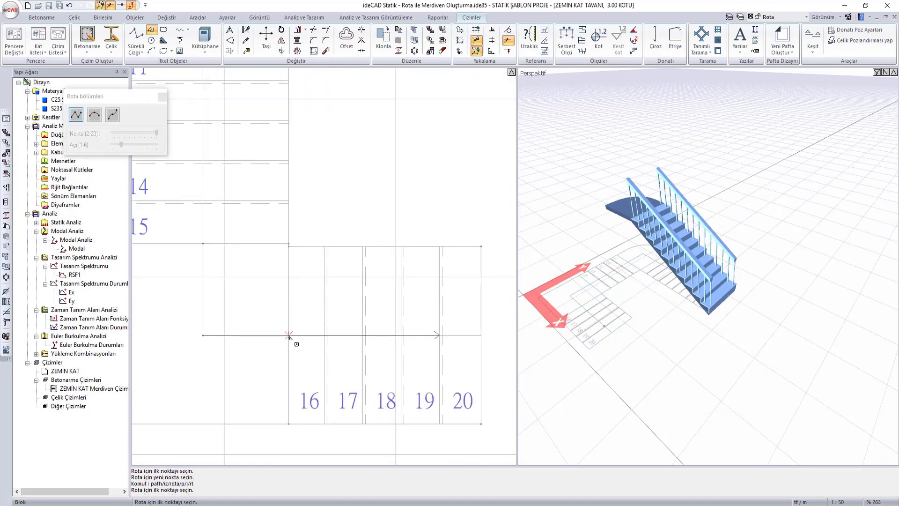
{"action": "left_click", "coordinate": [288, 336]}
{"action": "key", "text": "Escape"}
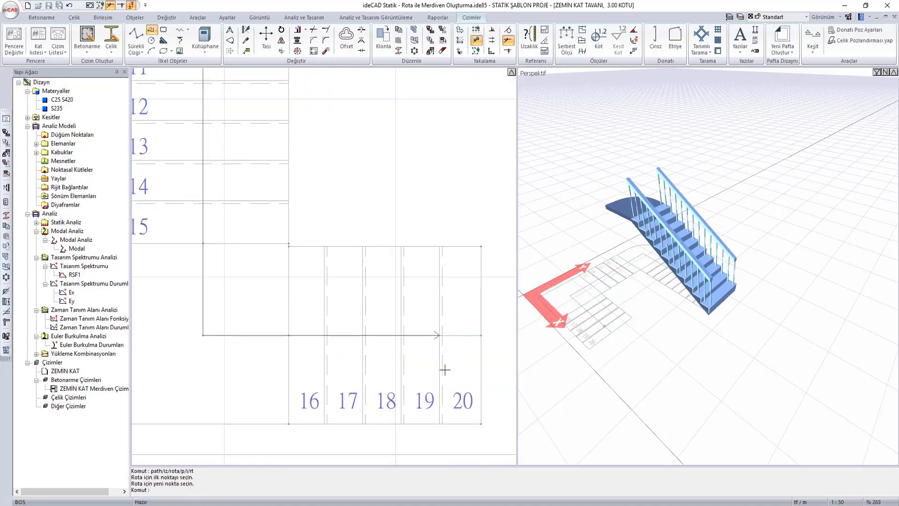
{"action": "scroll", "coordinate": [445, 370], "scroll_direction": "down", "scroll_amount": 3}
{"action": "scroll", "coordinate": [431, 349], "scroll_direction": "up", "scroll_amount": 1}
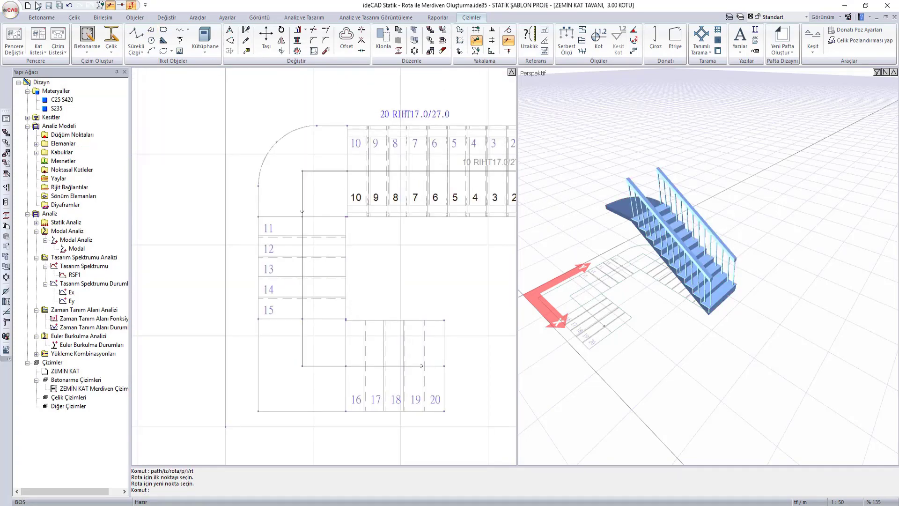
Step: Start Betonarme > Merdiven > Merdiven Alanı Ekle to extend the stair
{"action": "left_click", "coordinate": [41, 18]}
{"action": "left_click", "coordinate": [341, 56]}
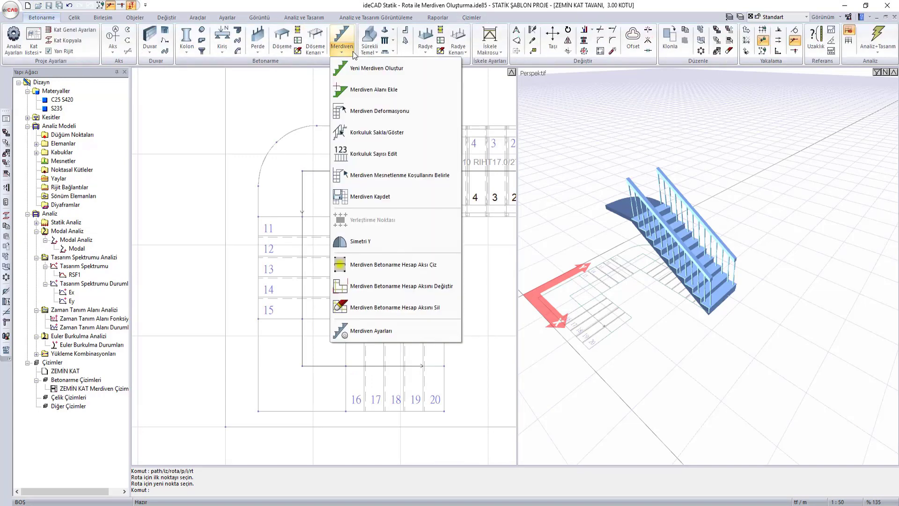
{"action": "left_click", "coordinate": [383, 90]}
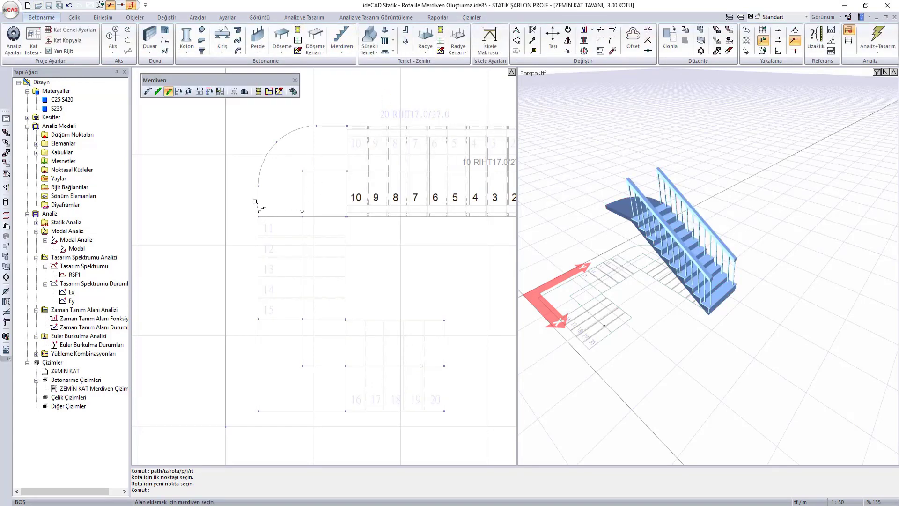
Step: Add ALAN 2 as a 5-step, 85 cm flight with railings beside steps 11–15
{"action": "left_click", "coordinate": [272, 259]}
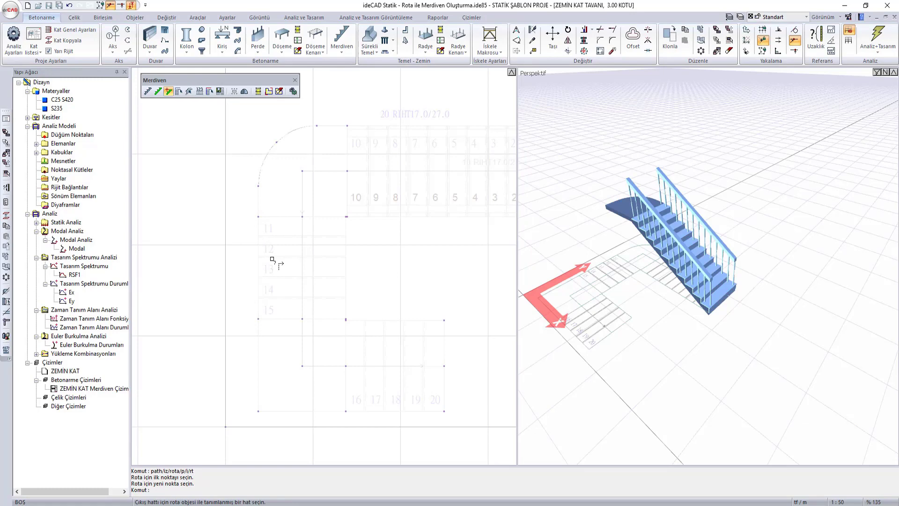
{"action": "left_click", "coordinate": [302, 268]}
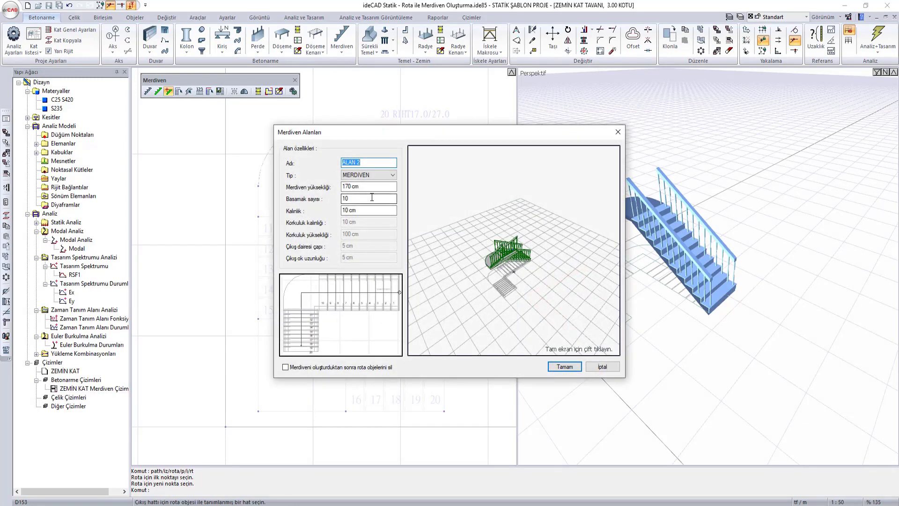
{"action": "left_click_drag", "start_coordinate": [376, 137], "coordinate": [498, 143]}
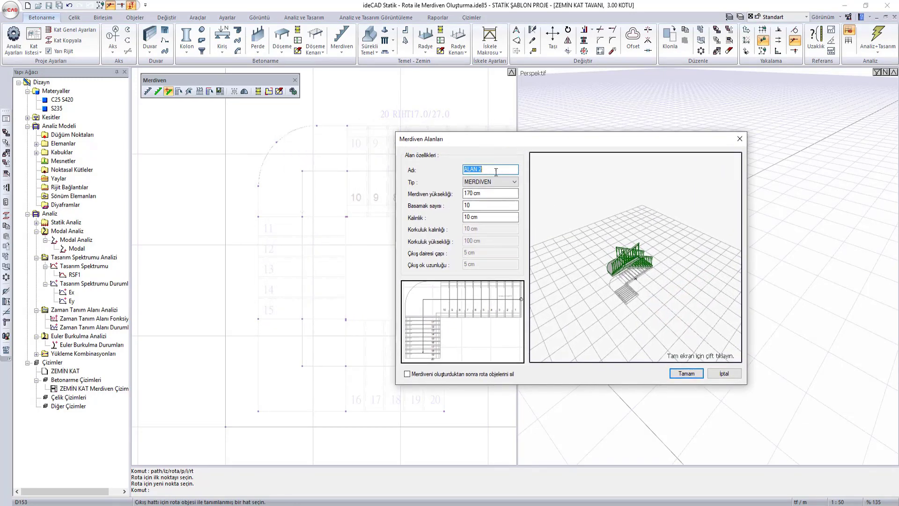
{"action": "left_click", "coordinate": [496, 205]}
{"action": "left_click_drag", "start_coordinate": [636, 262], "coordinate": [612, 276]}
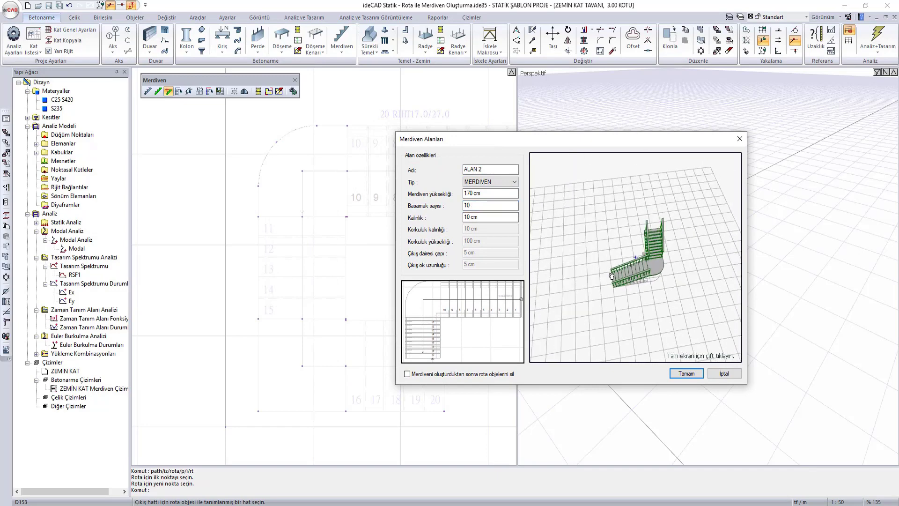
{"action": "left_click_drag", "start_coordinate": [496, 209], "coordinate": [385, 208]}
{"action": "left_click", "coordinate": [495, 194]}
{"action": "type", "text": "85"}
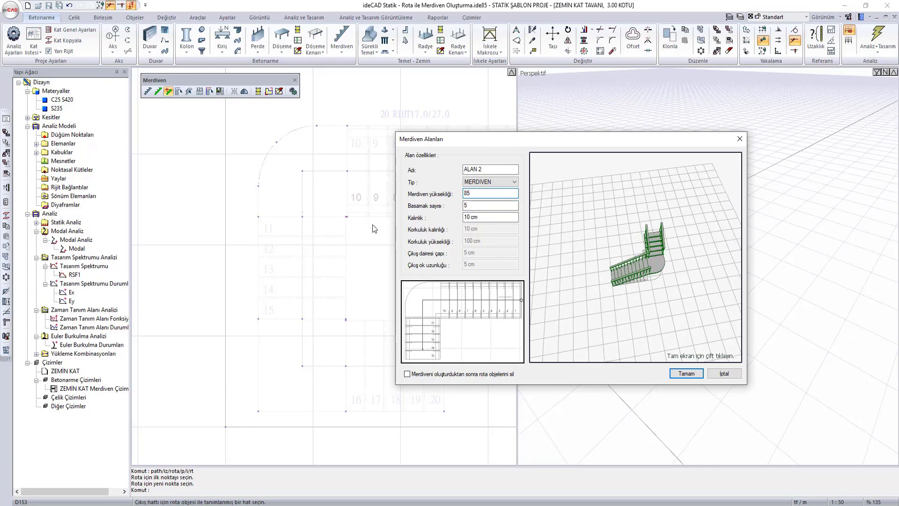
{"action": "left_click", "coordinate": [697, 372]}
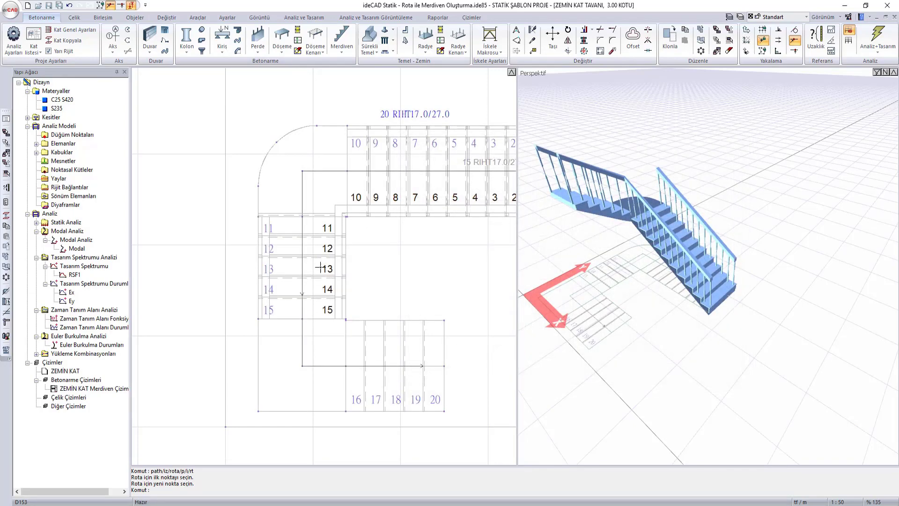
{"action": "scroll", "coordinate": [360, 264], "scroll_direction": "up", "scroll_amount": 2}
{"action": "key", "text": "Return"}
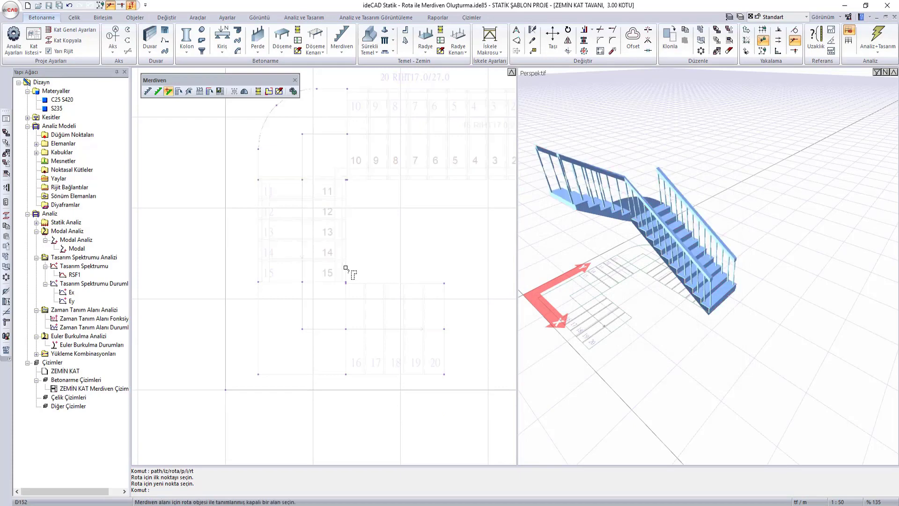
Step: Pick a route area and exit line, choose the area type, and dismiss the settings
{"action": "left_click", "coordinate": [256, 329]}
{"action": "left_click", "coordinate": [306, 315]}
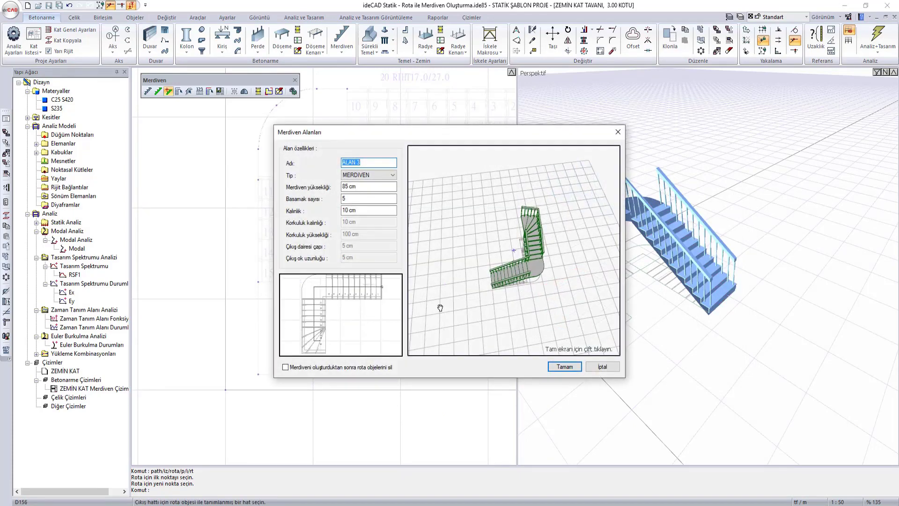
{"action": "left_click", "coordinate": [384, 174]}
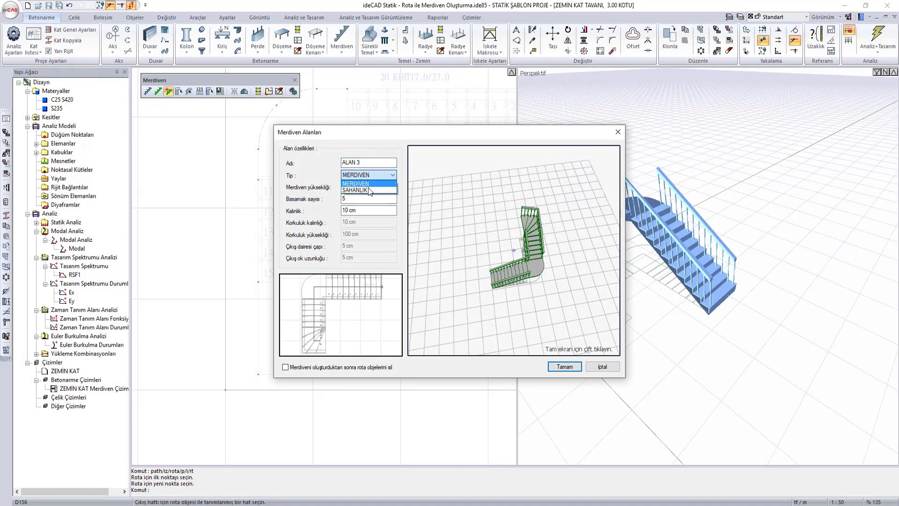
{"action": "left_click", "coordinate": [368, 190]}
{"action": "left_click", "coordinate": [565, 366]}
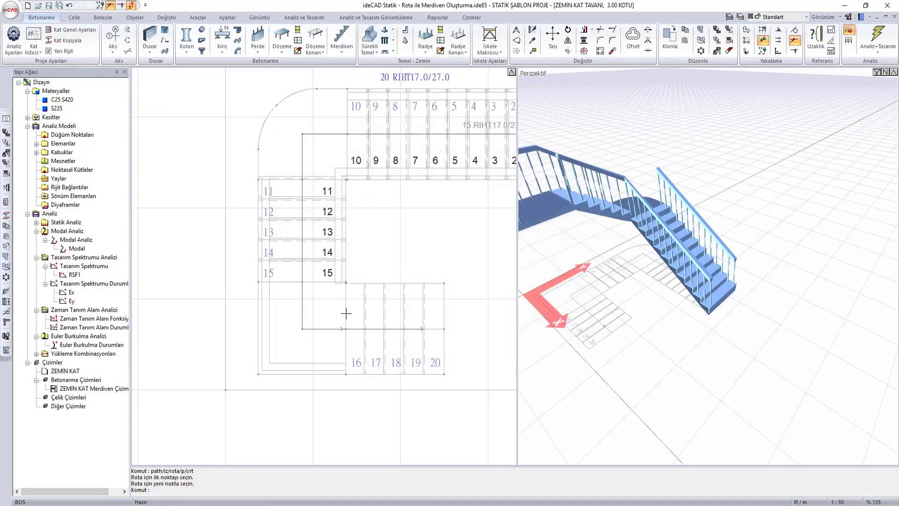
{"action": "middle_click_drag", "start_coordinate": [629, 315], "coordinate": [662, 326]}
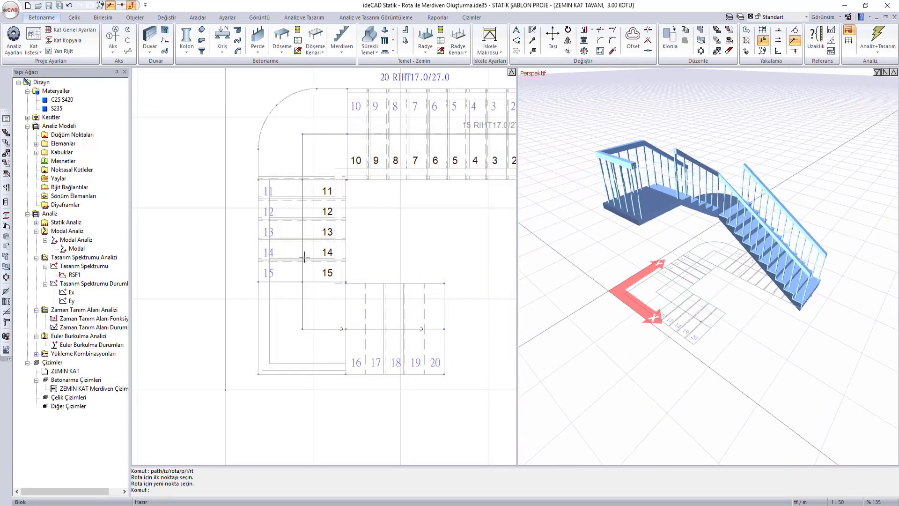
Step: Add ALAN 3, a 5-step MERDİVEN flight over steps 16–20
{"action": "left_click", "coordinate": [402, 375]}
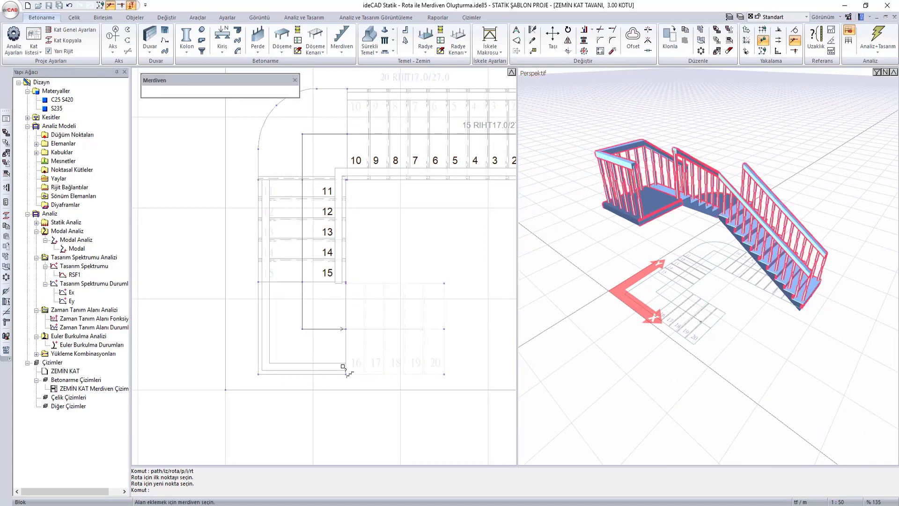
{"action": "left_click", "coordinate": [387, 376]}
{"action": "left_click", "coordinate": [416, 329]}
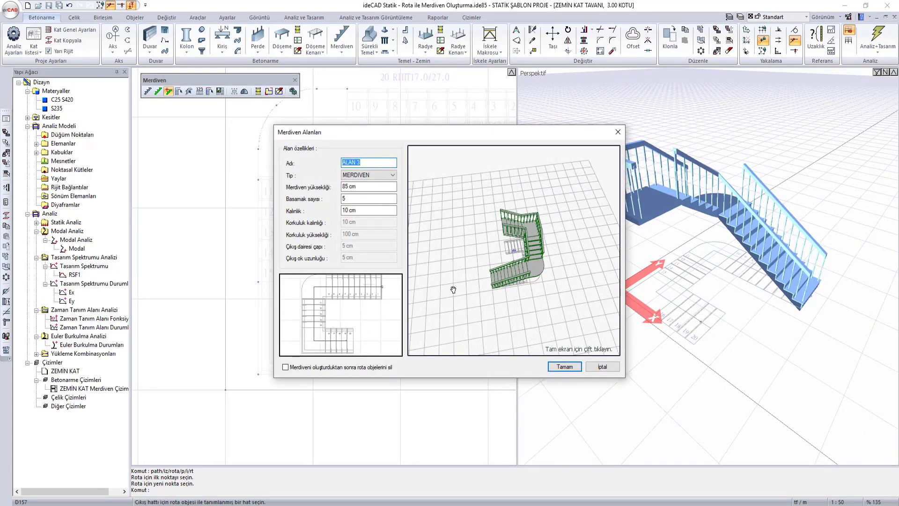
{"action": "mouse_move", "coordinate": [461, 271]}
{"action": "left_mouse_down"}
{"action": "mouse_move", "coordinate": [516, 262]}
{"action": "mouse_move", "coordinate": [509, 178]}
{"action": "mouse_move", "coordinate": [521, 276]}
{"action": "left_mouse_up"}
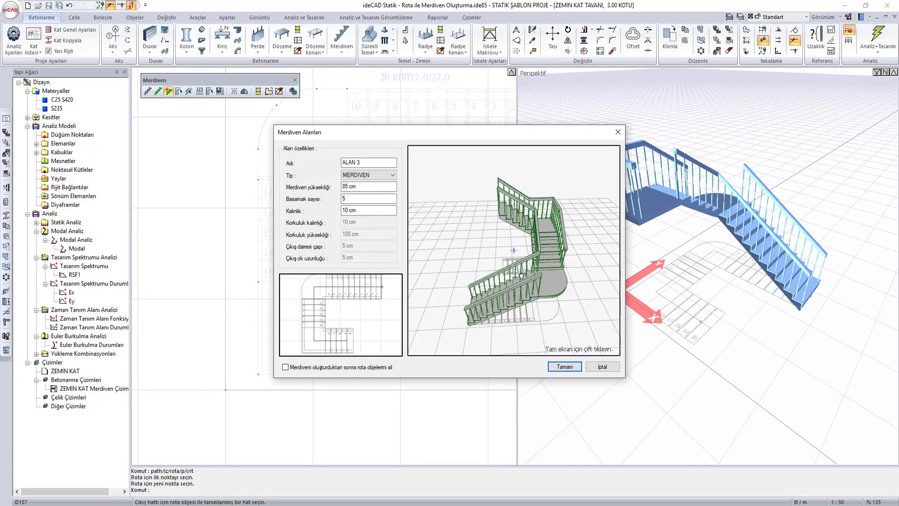
{"action": "left_click", "coordinate": [566, 367]}
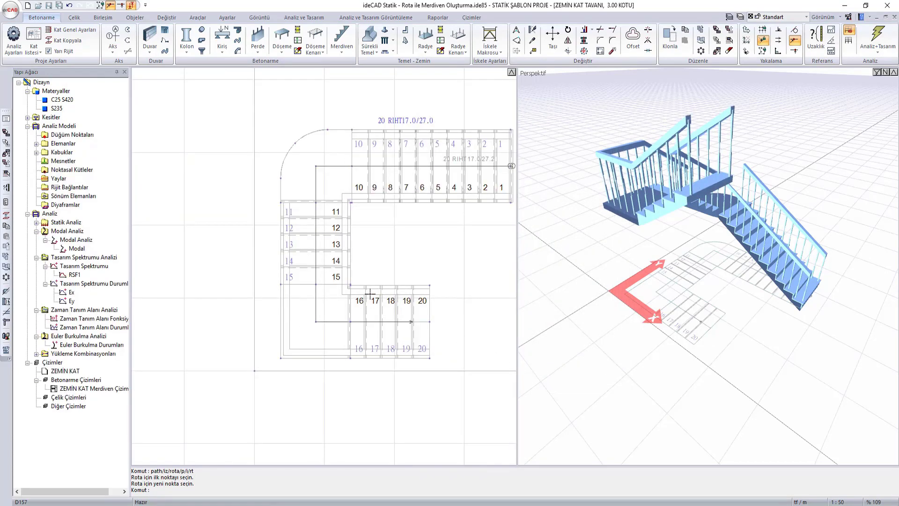
Step: Open the stair's Merdiven Edit dialog, listing ALAN 1–3 heights 1.7, 0.85 and 0.85
{"action": "scroll", "coordinate": [421, 210], "scroll_direction": "up", "scroll_amount": 2}
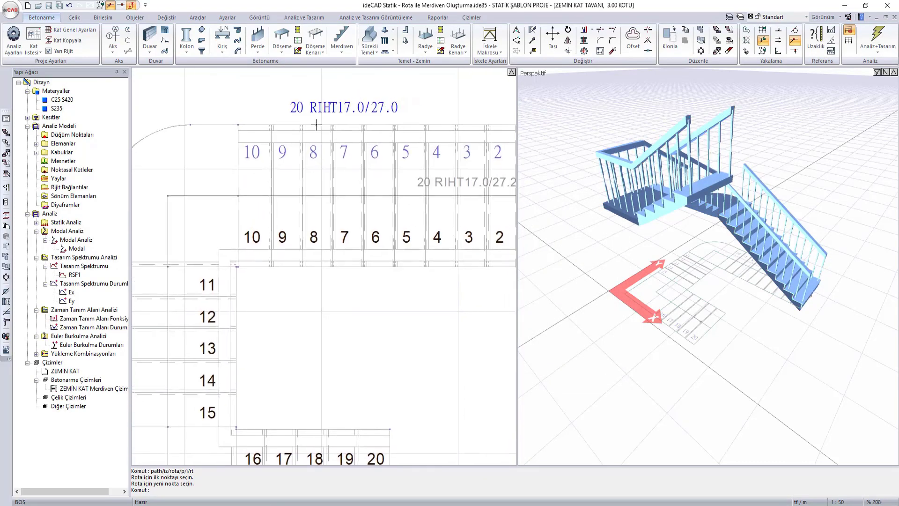
{"action": "scroll", "coordinate": [299, 112], "scroll_direction": "up", "scroll_amount": 2}
{"action": "scroll", "coordinate": [397, 111], "scroll_direction": "down", "scroll_amount": 4}
{"action": "scroll", "coordinate": [436, 155], "scroll_direction": "up", "scroll_amount": 3}
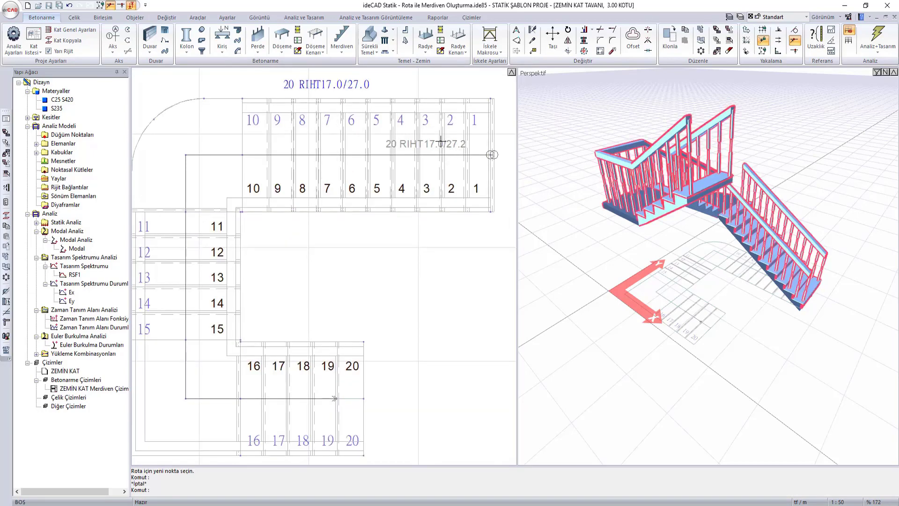
{"action": "double_click", "coordinate": [438, 149]}
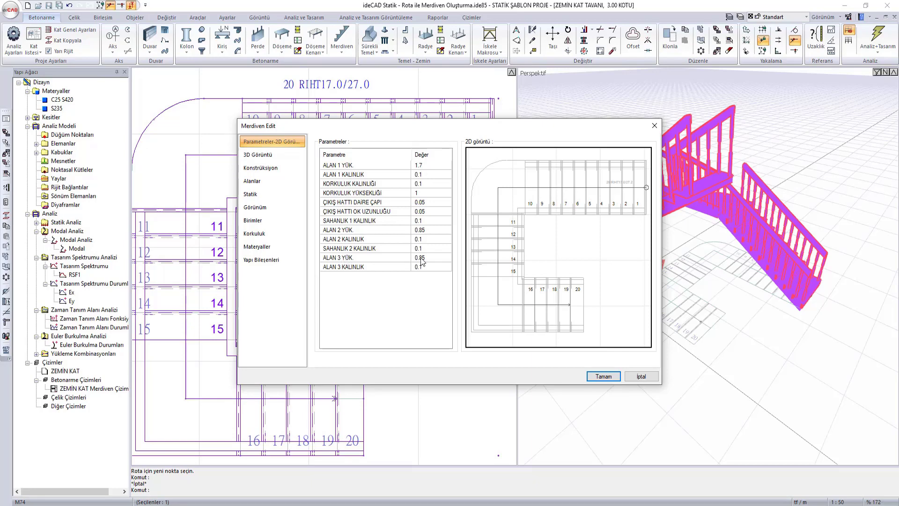
Step: Make tread width (Basamak genişliği) the governing parameter for ALAN 1, set to 27
{"action": "left_click", "coordinate": [283, 181]}
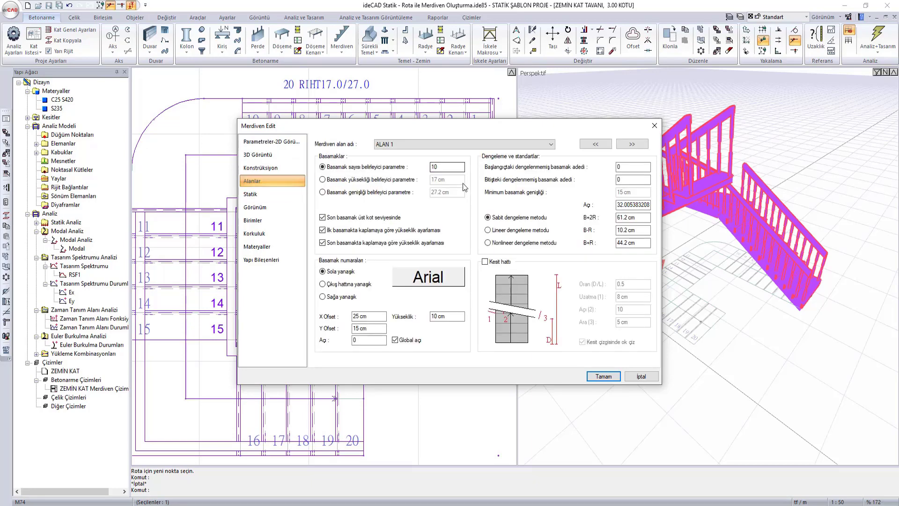
{"action": "left_click", "coordinate": [375, 193]}
{"action": "triple_click", "coordinate": [439, 192]}
{"action": "type", "text": "27"}
{"action": "left_click", "coordinate": [632, 144]}
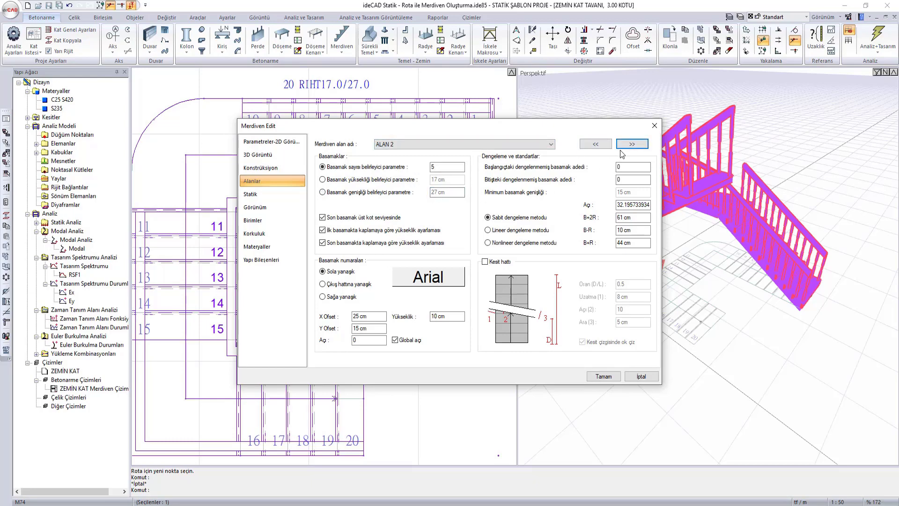
{"action": "left_click", "coordinate": [609, 147]}
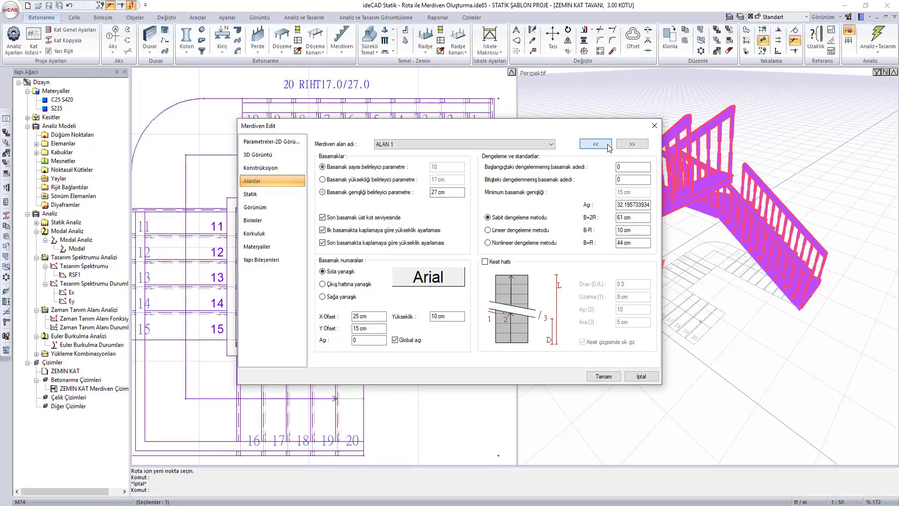
Step: Review the construction, load and 3D preview pages, then apply the stair edits
{"action": "left_click", "coordinate": [282, 168]}
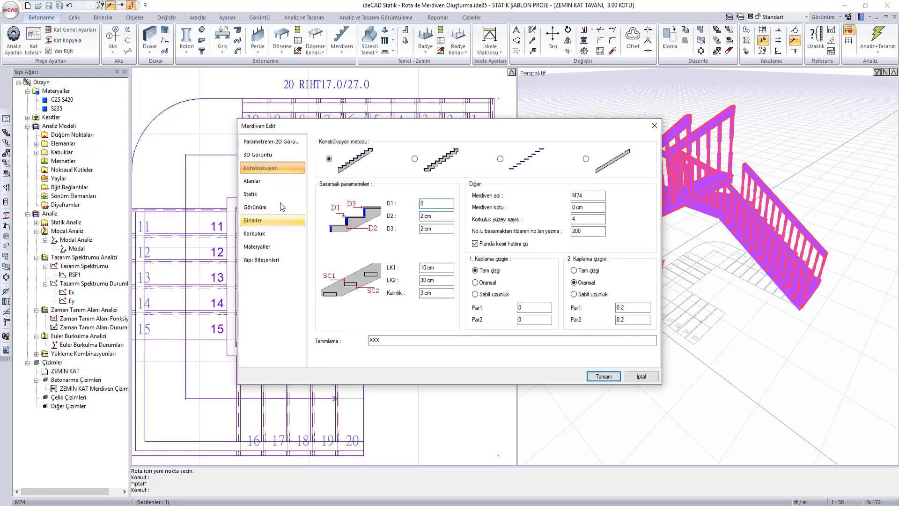
{"action": "left_click", "coordinate": [264, 181]}
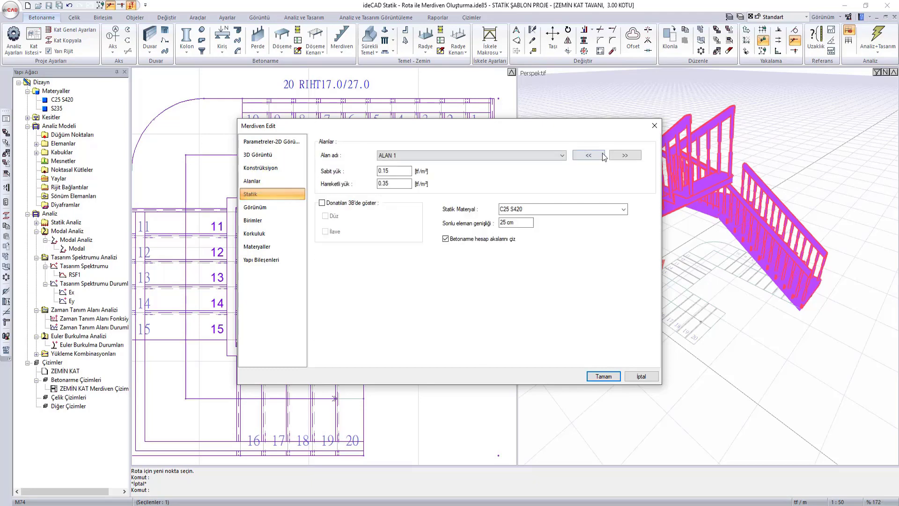
{"action": "left_click", "coordinate": [633, 157]}
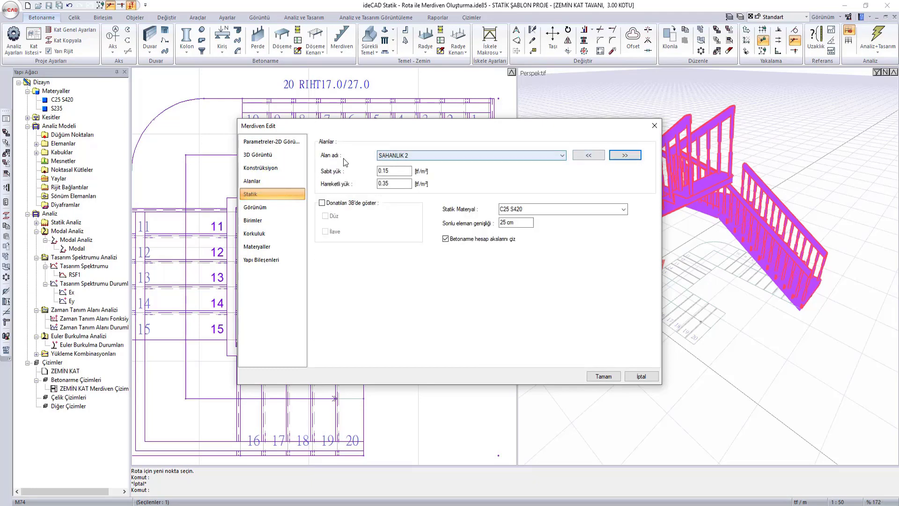
{"action": "left_click", "coordinate": [280, 170]}
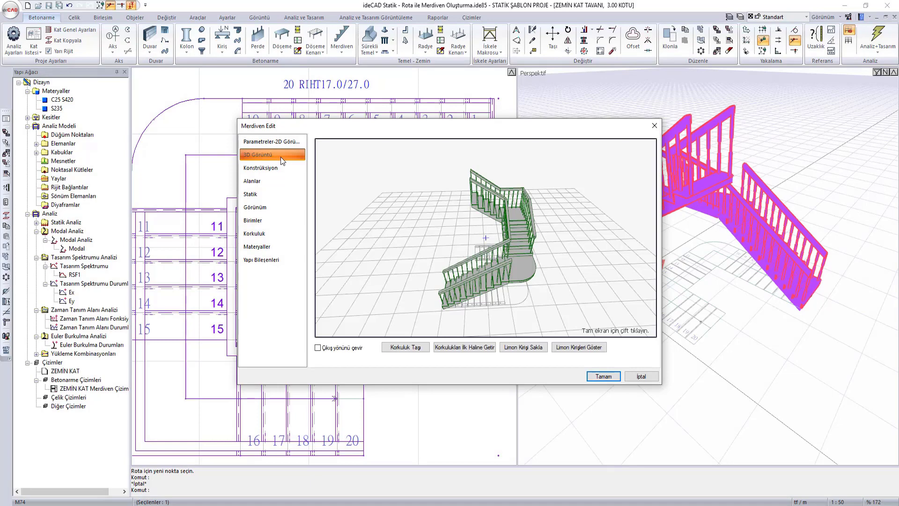
{"action": "left_click", "coordinate": [283, 145]}
{"action": "left_click", "coordinate": [604, 376]}
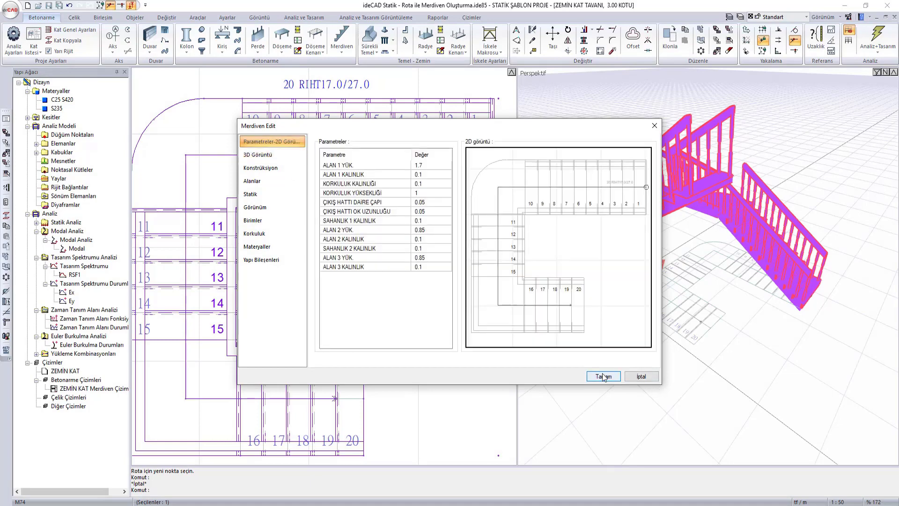
{"action": "scroll", "coordinate": [461, 267], "scroll_direction": "down", "scroll_amount": 2}
{"action": "scroll", "coordinate": [405, 275], "scroll_direction": "down", "scroll_amount": 1}
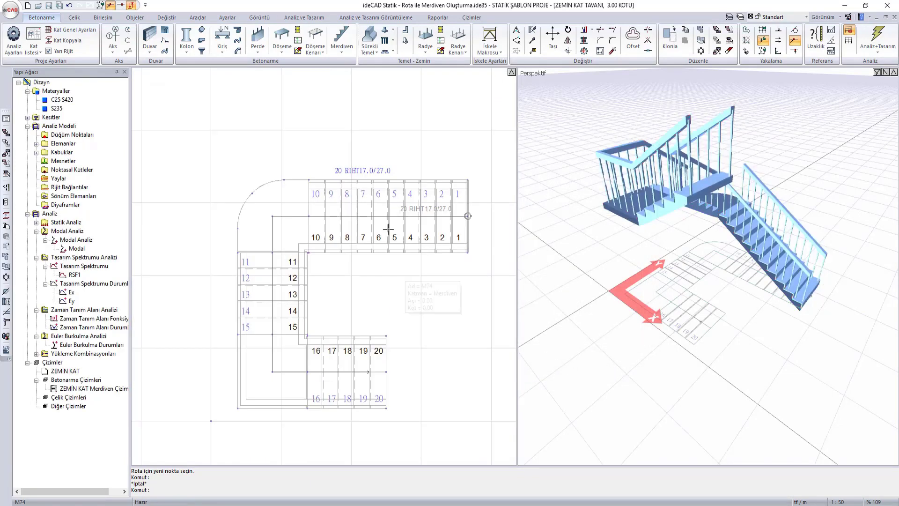
Step: Zoom the plan and briefly select, then deselect, the stair
{"action": "scroll", "coordinate": [377, 281], "scroll_direction": "down", "scroll_amount": 1}
{"action": "scroll", "coordinate": [371, 277], "scroll_direction": "up", "scroll_amount": 2}
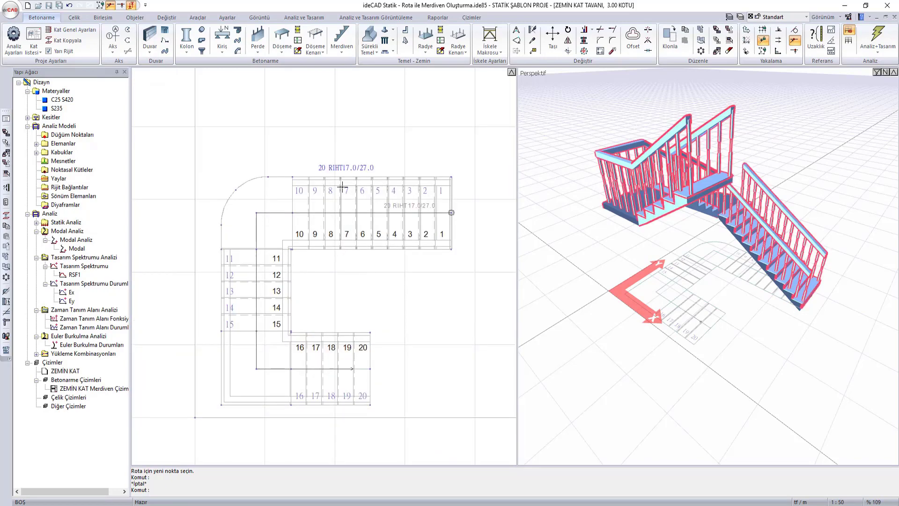
{"action": "left_click", "coordinate": [351, 168]}
{"action": "key", "text": "Escape"}
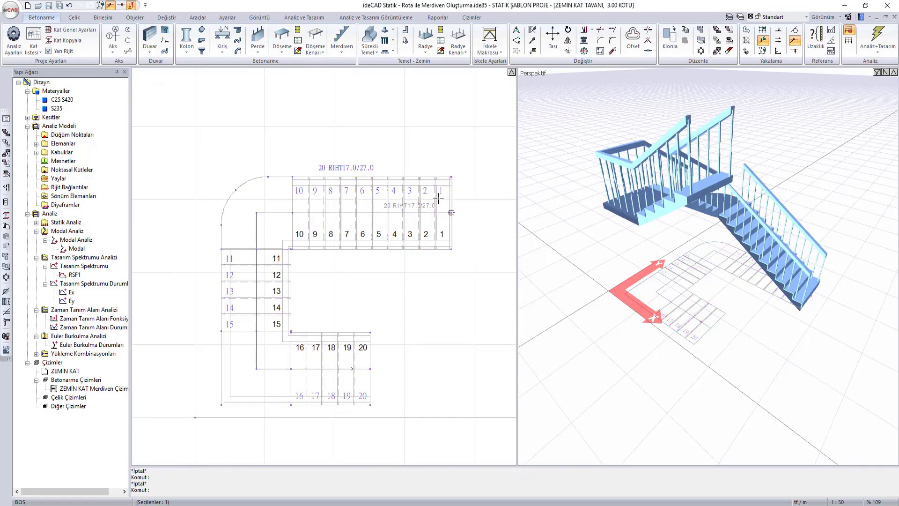
{"action": "scroll", "coordinate": [447, 194], "scroll_direction": "up", "scroll_amount": 1}
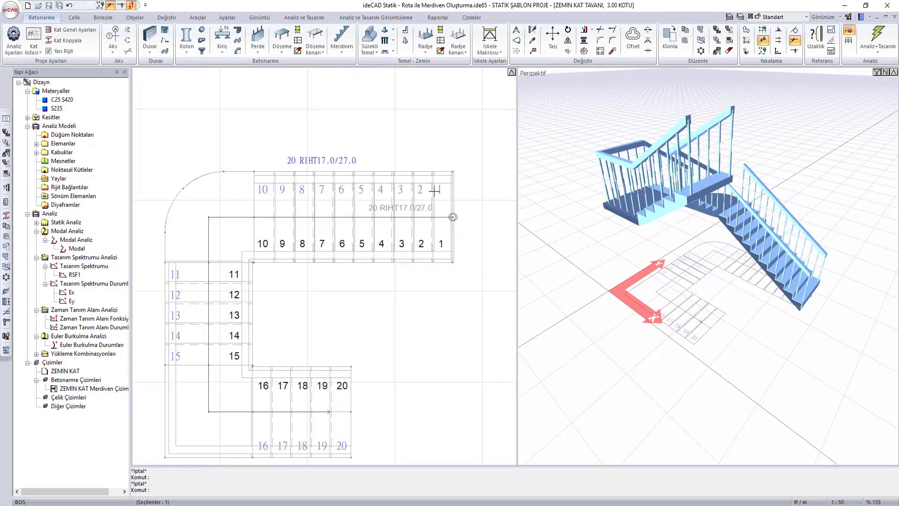
{"action": "left_click", "coordinate": [298, 160]}
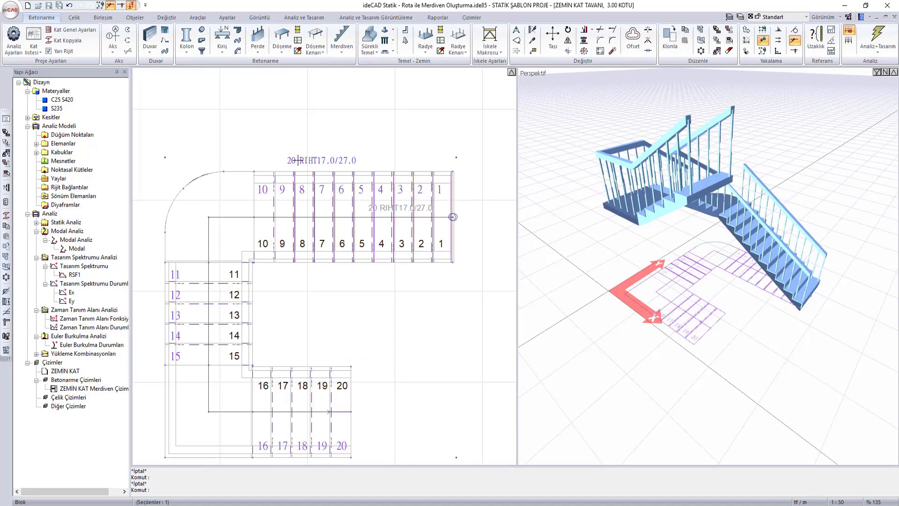
{"action": "key", "text": "Escape"}
{"action": "scroll", "coordinate": [296, 157], "scroll_direction": "down", "scroll_amount": 2}
{"action": "scroll", "coordinate": [211, 192], "scroll_direction": "up", "scroll_amount": 2}
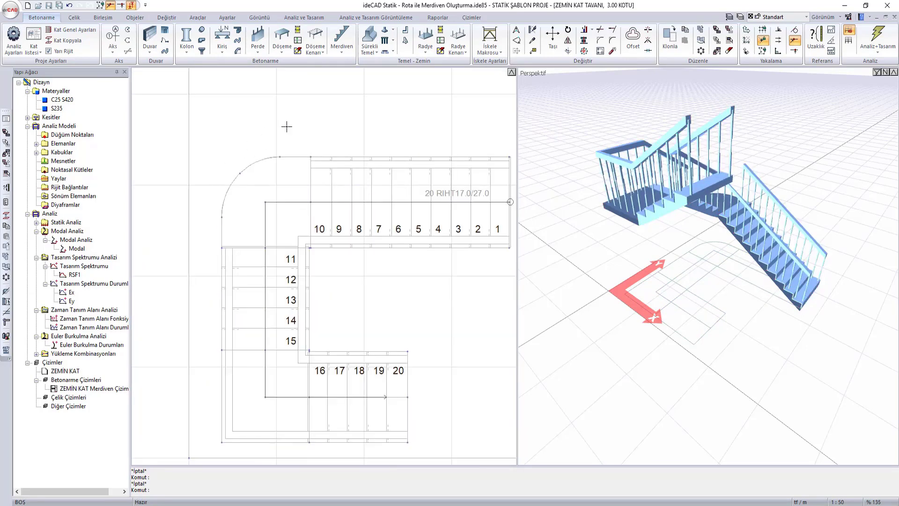
Step: Remove all the U-shaped stair's railings and recentre it in the plan view
{"action": "left_click", "coordinate": [335, 55]}
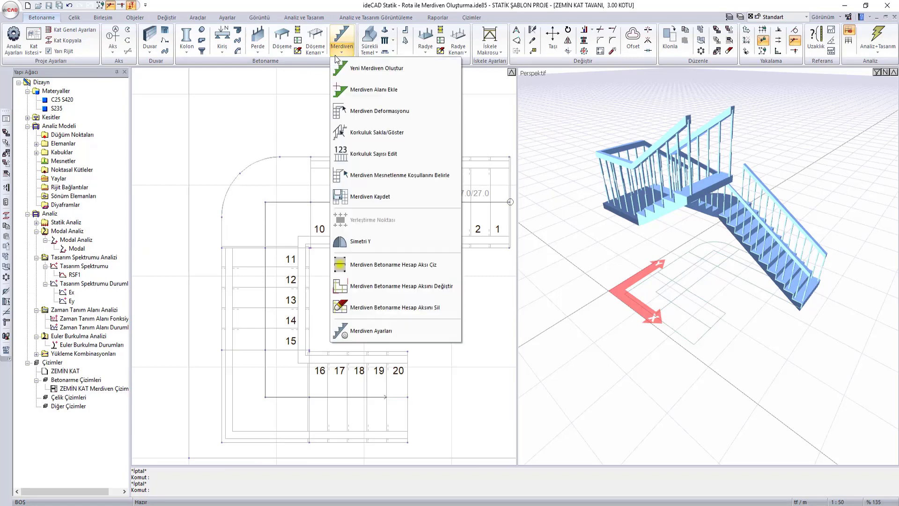
{"action": "left_click", "coordinate": [395, 151]}
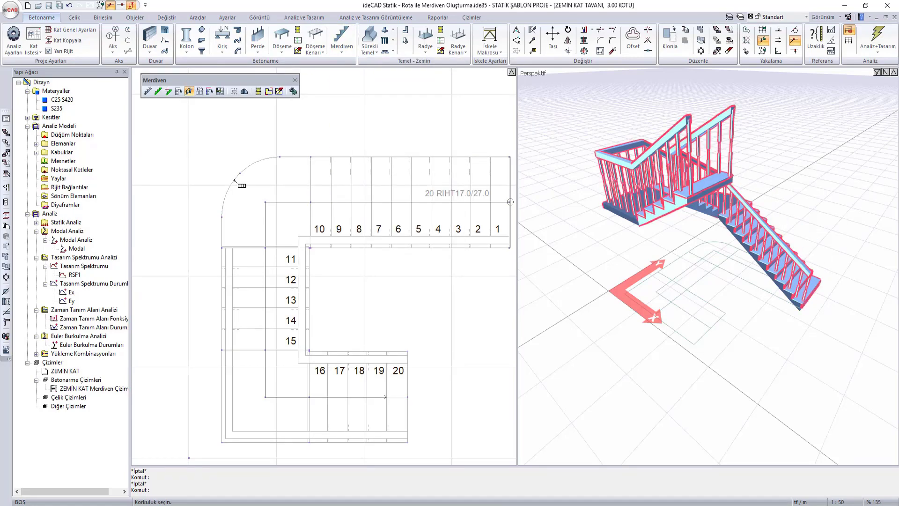
{"action": "left_click", "coordinate": [315, 240]}
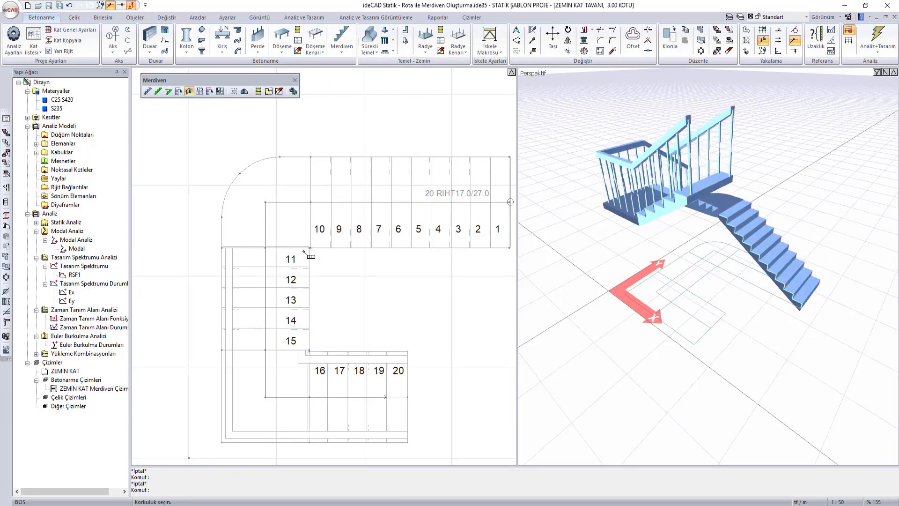
{"action": "left_click", "coordinate": [232, 289]}
{"action": "left_click", "coordinate": [233, 396]}
{"action": "left_click", "coordinate": [296, 437]}
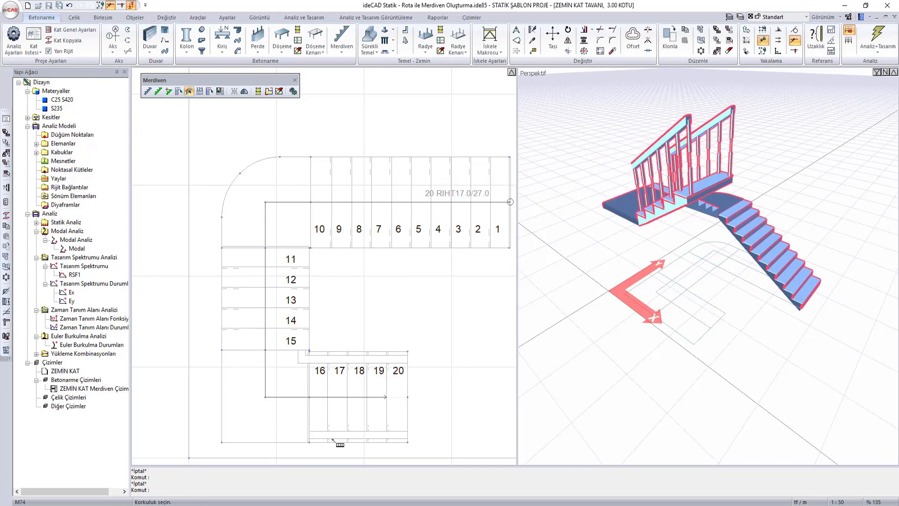
{"action": "left_click", "coordinate": [347, 437]}
{"action": "left_click", "coordinate": [361, 356]}
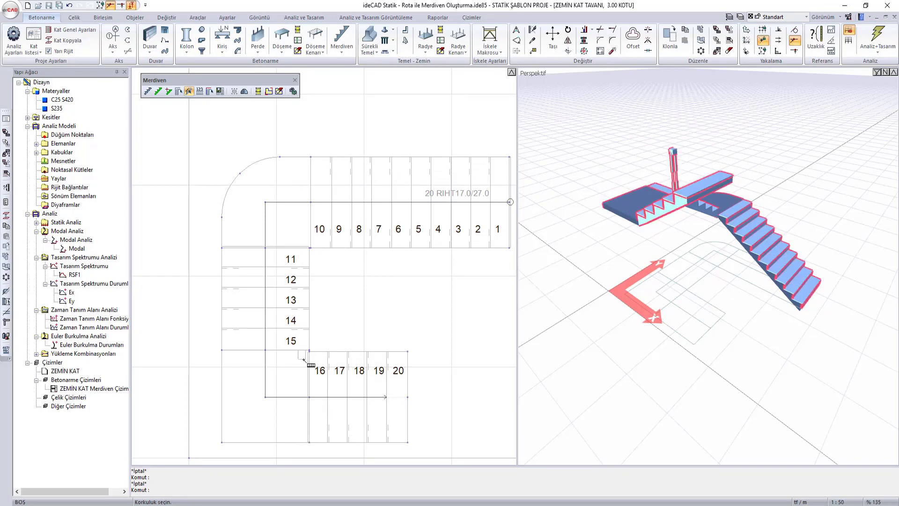
{"action": "key", "text": "Escape"}
{"action": "scroll", "coordinate": [321, 305], "scroll_direction": "down", "scroll_amount": 3}
{"action": "mouse_move", "coordinate": [554, 371]}
{"action": "middle_mouse_down"}
{"action": "mouse_move", "coordinate": [733, 345]}
{"action": "mouse_move", "coordinate": [752, 411]}
{"action": "mouse_move", "coordinate": [608, 375]}
{"action": "mouse_move", "coordinate": [693, 327]}
{"action": "mouse_move", "coordinate": [679, 305]}
{"action": "middle_mouse_up"}
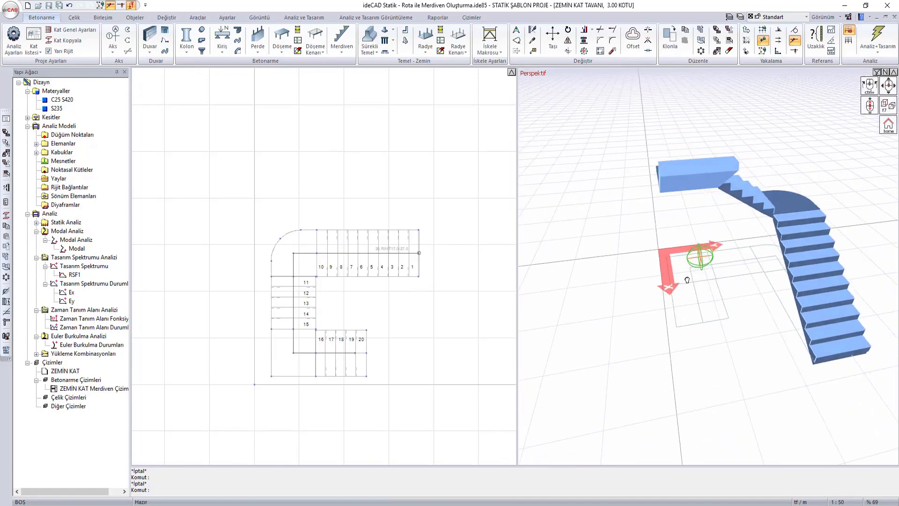
{"action": "middle_click_drag", "start_coordinate": [384, 256], "coordinate": [374, 198]}
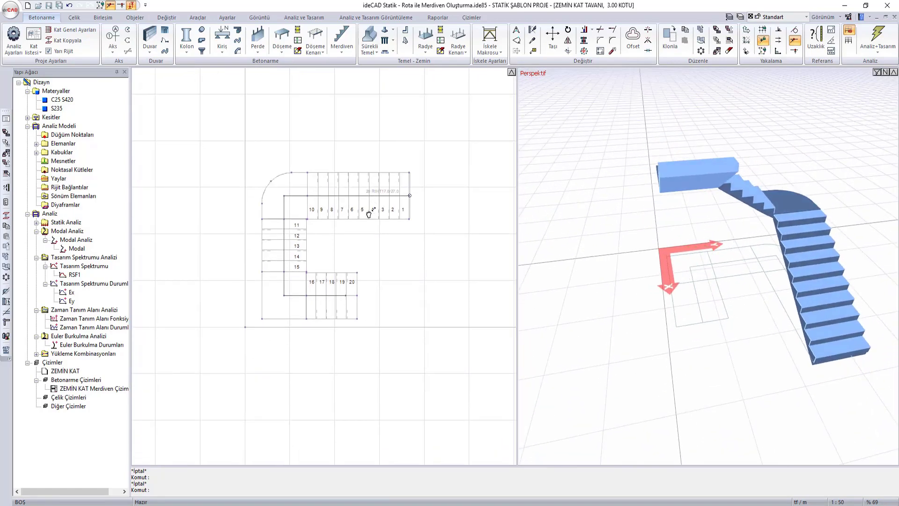
Step: Save the stair via Merdiven Kaydet as '3 Kollu 2 Sahanlıklı Merdiven' with confirmed description
{"action": "left_click", "coordinate": [353, 52]}
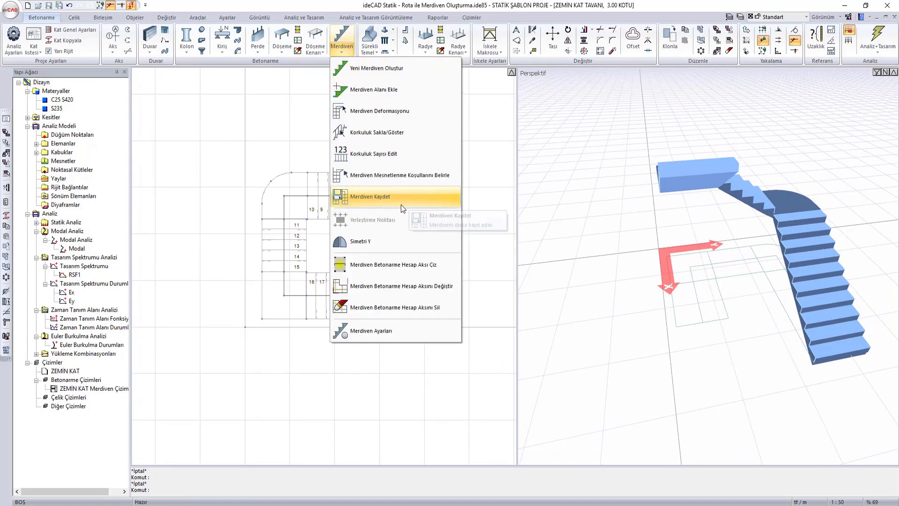
{"action": "left_click", "coordinate": [376, 199]}
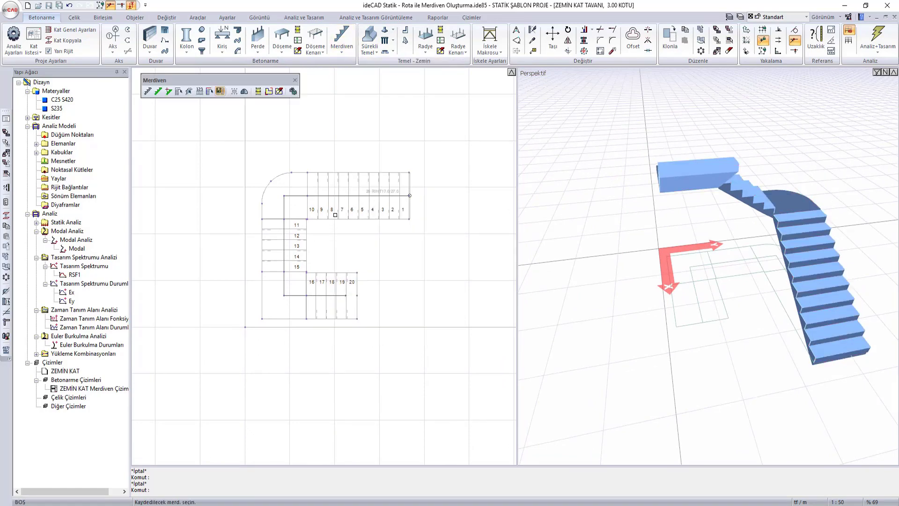
{"action": "left_click", "coordinate": [335, 215]}
{"action": "type", "text": "3 Kollu 2 sahanlıklı merdiven"}
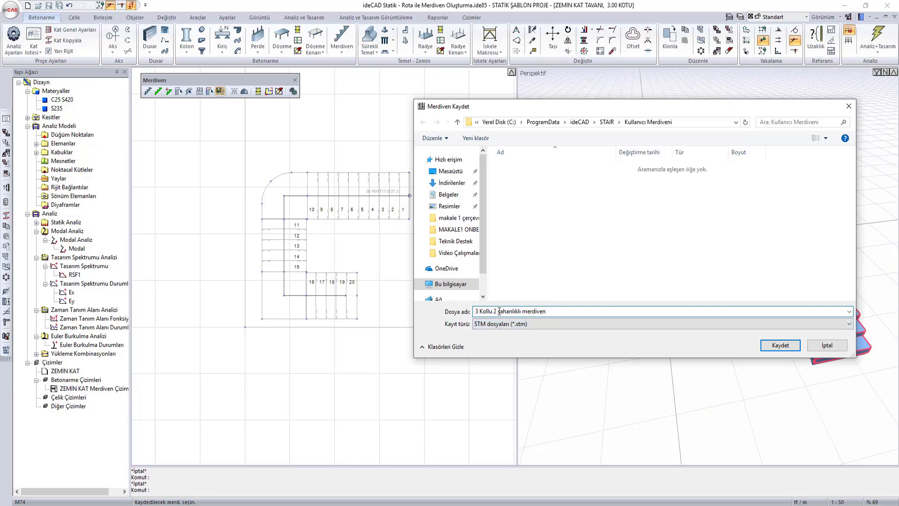
{"action": "left_click", "coordinate": [791, 346]}
{"action": "type", "text": "3 Kollu 2 Sahanlıklı Merdiven"}
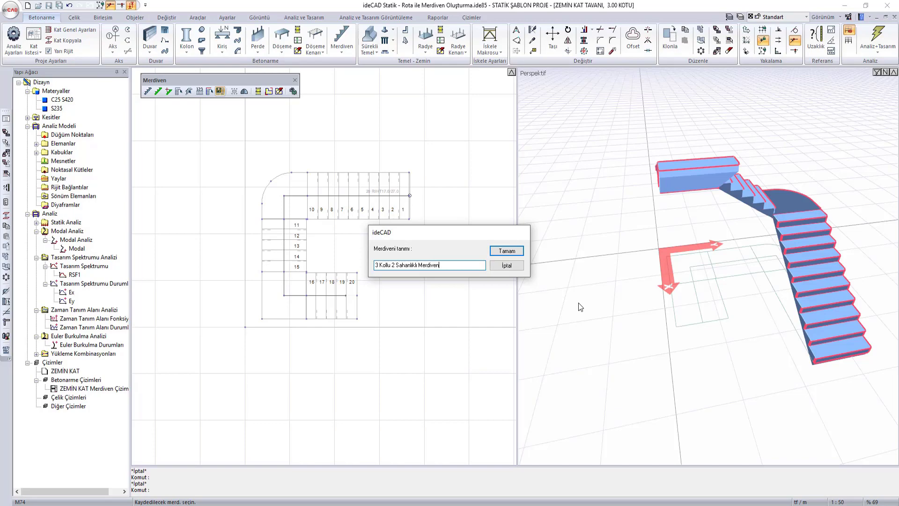
{"action": "left_click", "coordinate": [506, 252]}
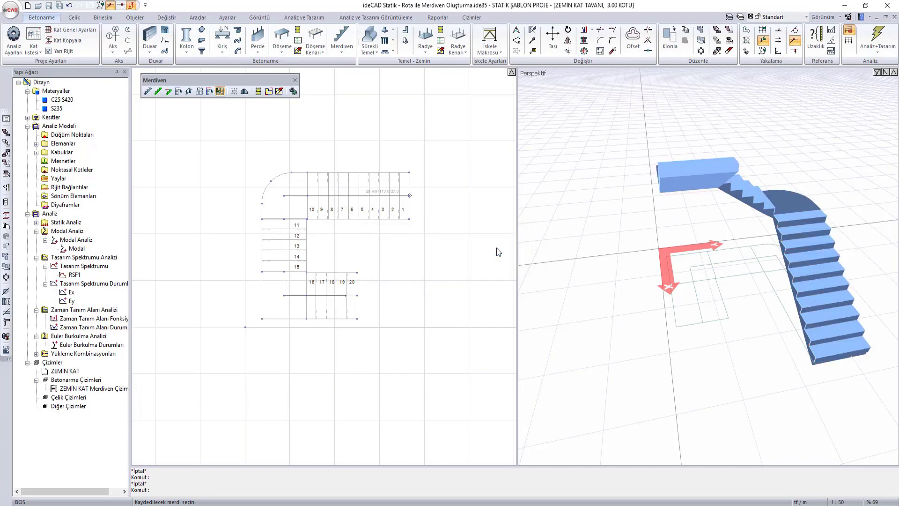
{"action": "key", "text": "Escape"}
{"action": "scroll", "coordinate": [296, 285], "scroll_direction": "down", "scroll_amount": 2}
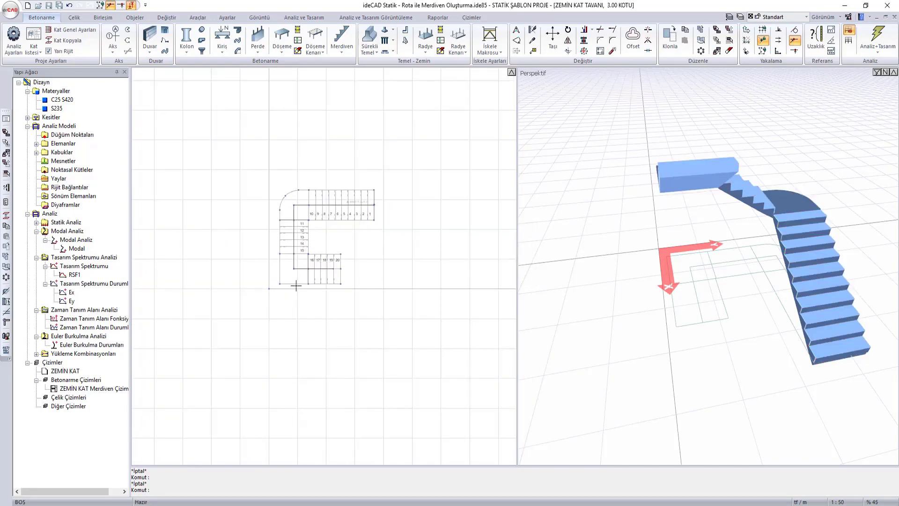
{"action": "scroll", "coordinate": [308, 253], "scroll_direction": "up", "scroll_amount": 1}
{"action": "scroll", "coordinate": [313, 233], "scroll_direction": "up", "scroll_amount": 2}
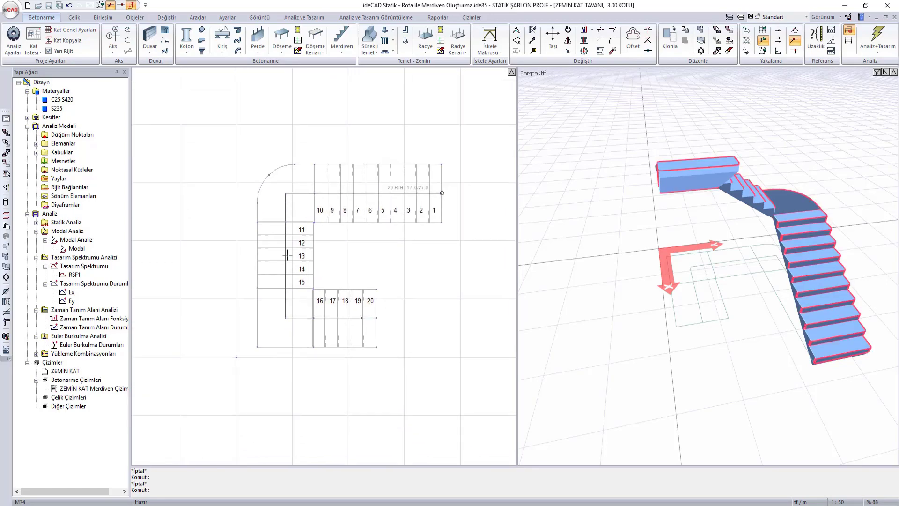
{"action": "left_click", "coordinate": [346, 42]}
{"action": "left_click", "coordinate": [345, 39]}
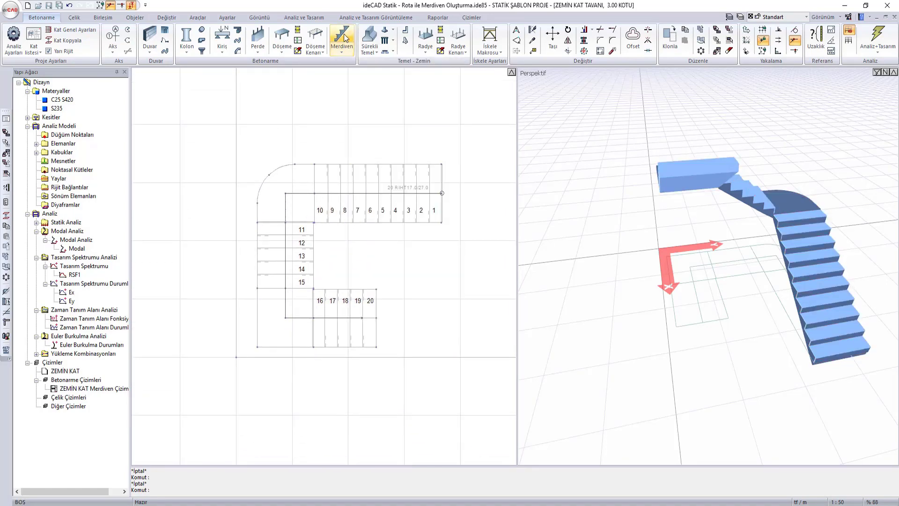
{"action": "left_click", "coordinate": [294, 91]}
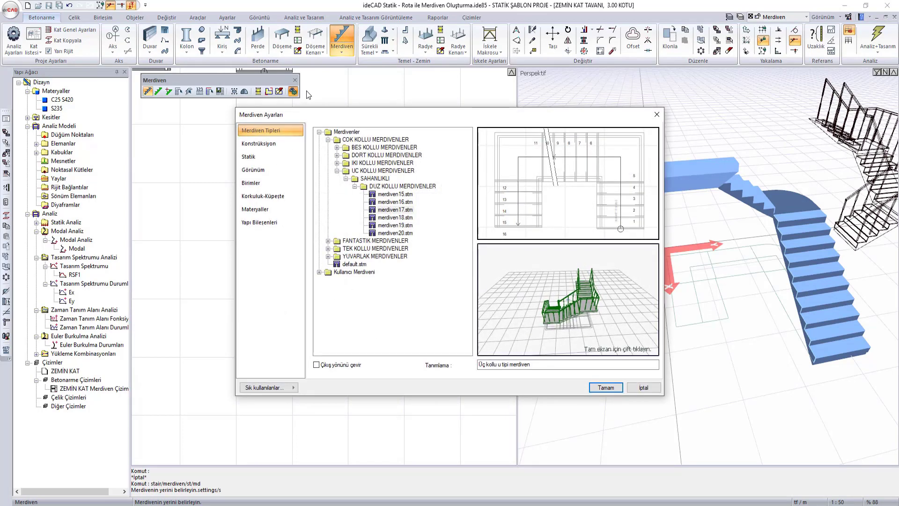
{"action": "left_click", "coordinate": [320, 273]}
{"action": "left_click", "coordinate": [351, 279]}
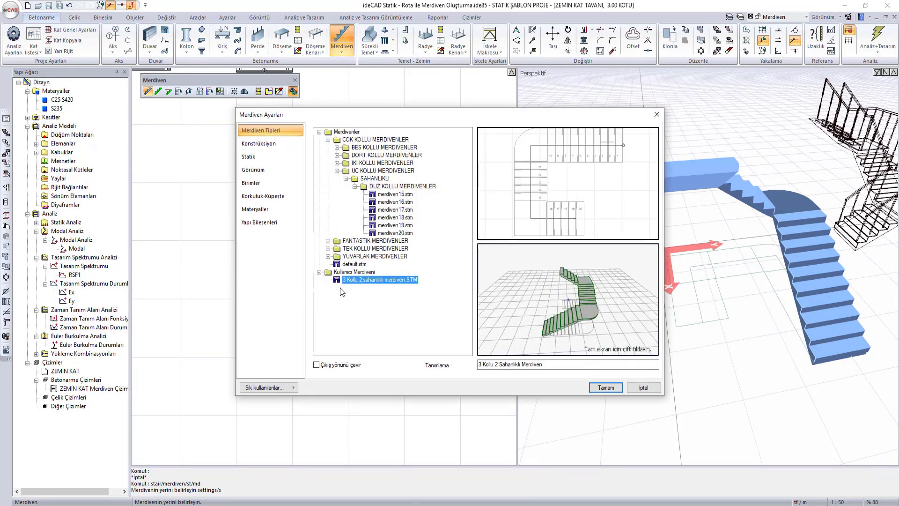
{"action": "left_click_drag", "start_coordinate": [531, 308], "coordinate": [597, 306]}
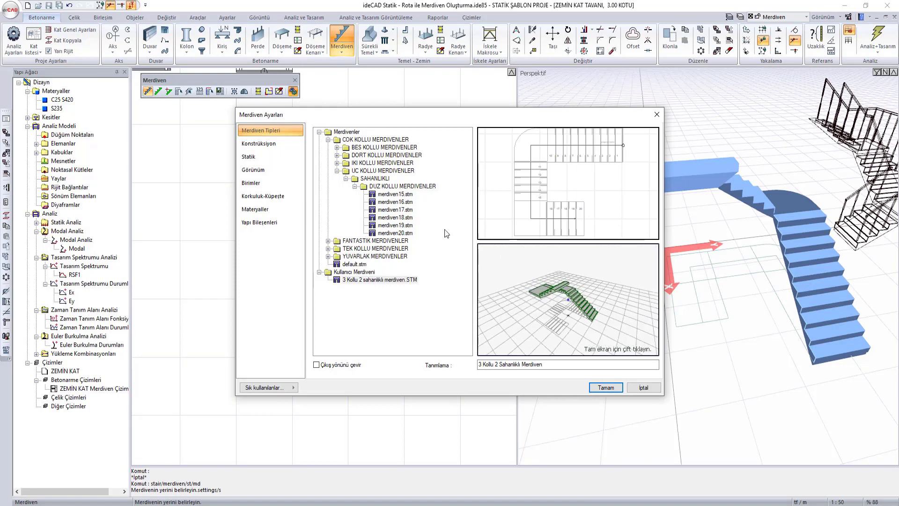
{"action": "left_click", "coordinate": [329, 140]}
{"action": "left_click", "coordinate": [336, 147]}
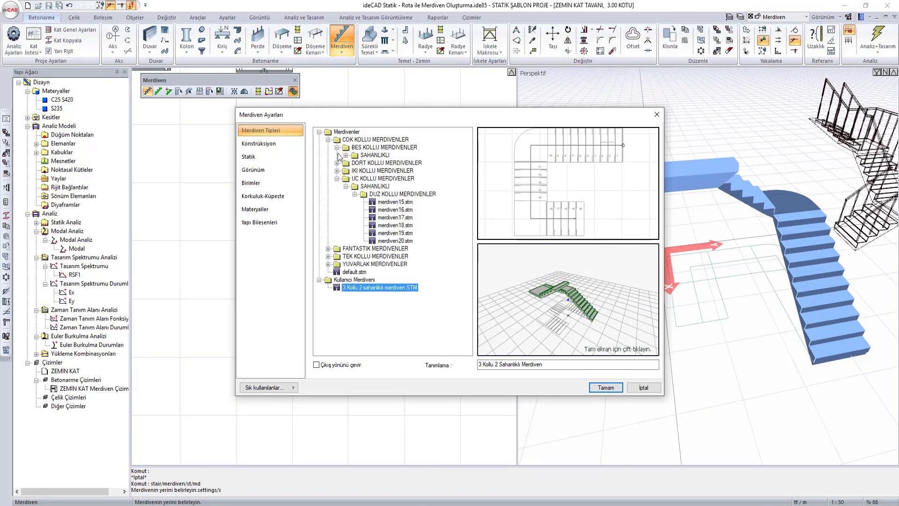
{"action": "left_click", "coordinate": [354, 163]}
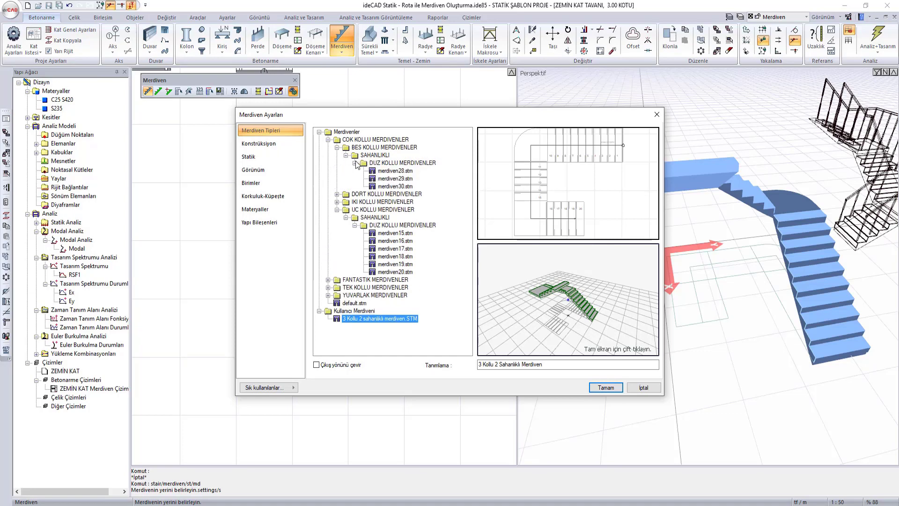
{"action": "left_click", "coordinate": [387, 171]}
{"action": "key", "text": "Down"}
{"action": "key", "text": "Down"}
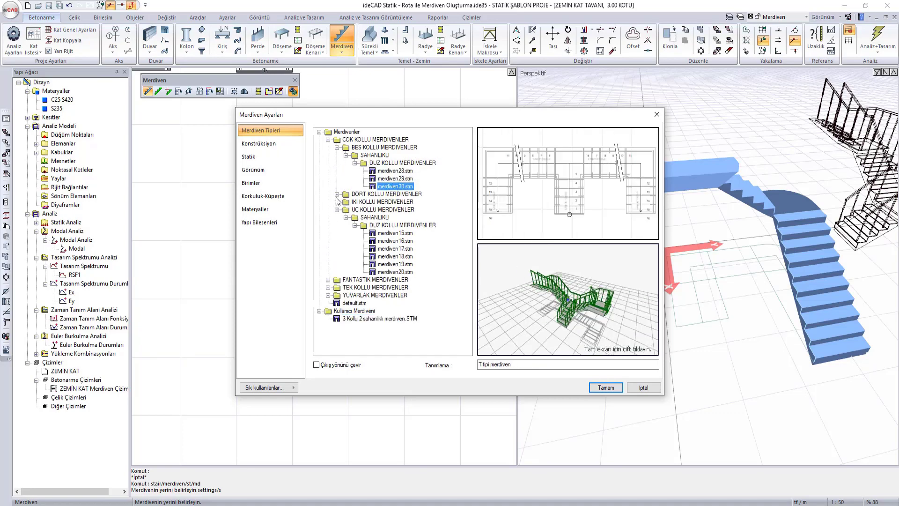
{"action": "left_click", "coordinate": [337, 194]}
{"action": "left_click", "coordinate": [369, 202]}
{"action": "left_click", "coordinate": [373, 210]}
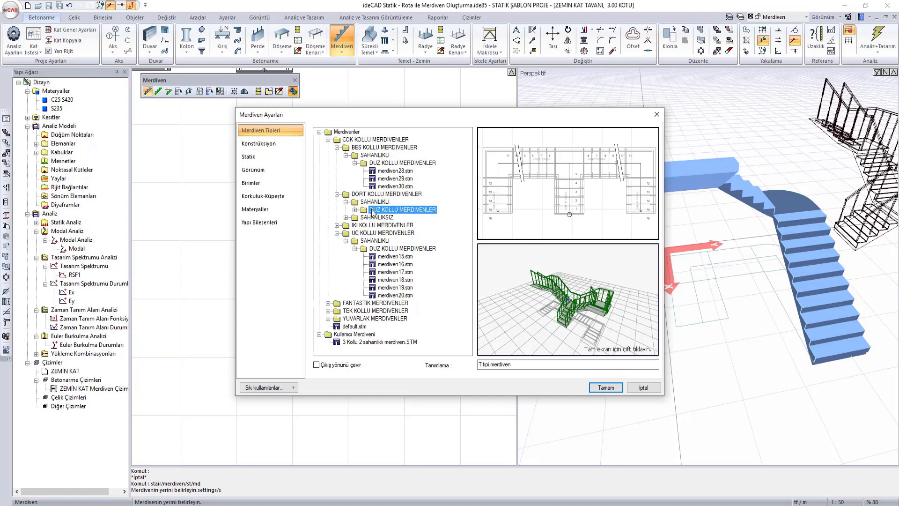
{"action": "left_click", "coordinate": [382, 218]}
{"action": "left_click", "coordinate": [385, 233]}
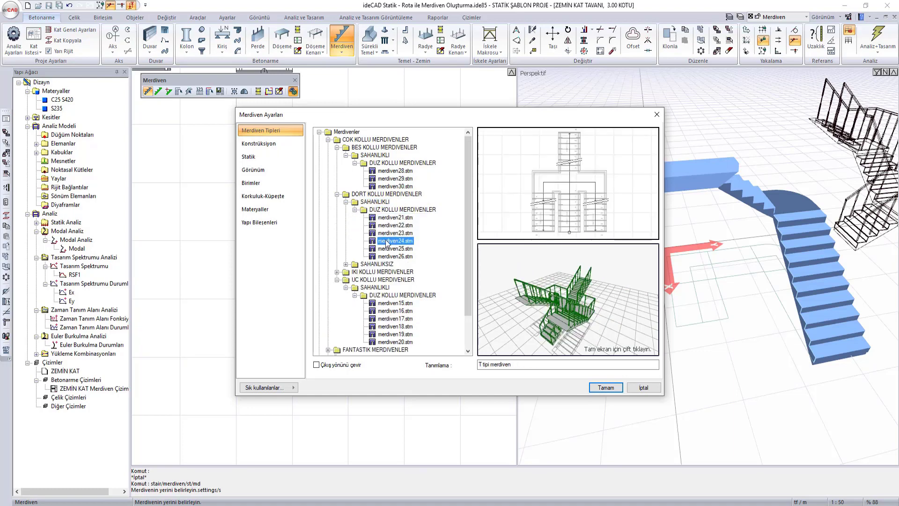
{"action": "scroll", "coordinate": [387, 241], "scroll_direction": "down", "scroll_amount": 2}
{"action": "left_click", "coordinate": [337, 240]}
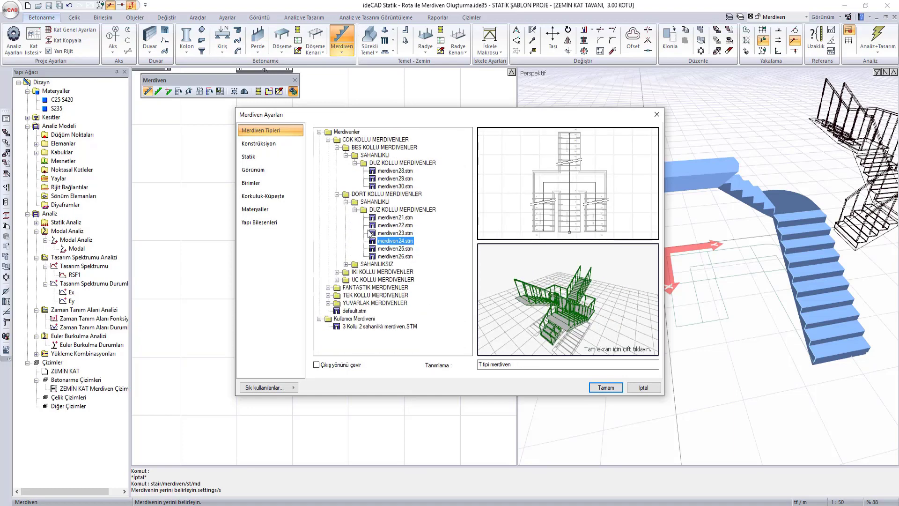
{"action": "left_click", "coordinate": [346, 201]}
{"action": "left_click", "coordinate": [384, 226]}
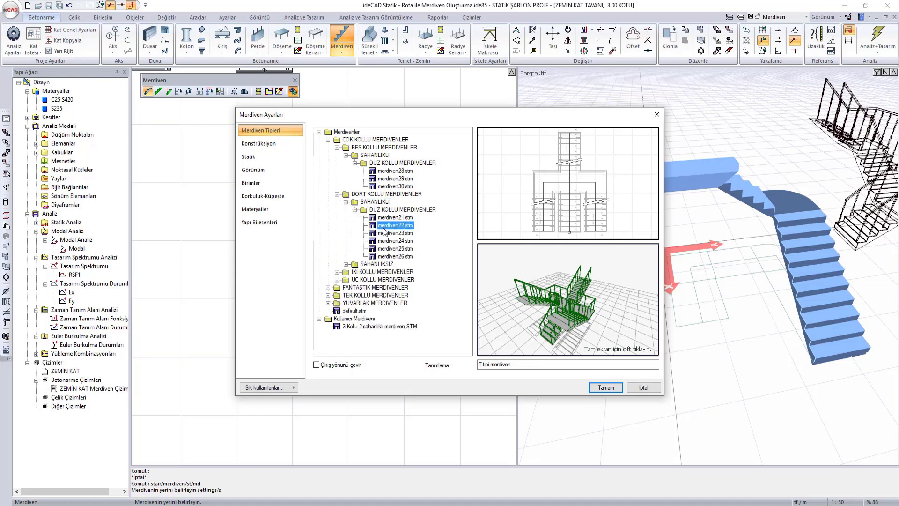
{"action": "left_click", "coordinate": [388, 249]}
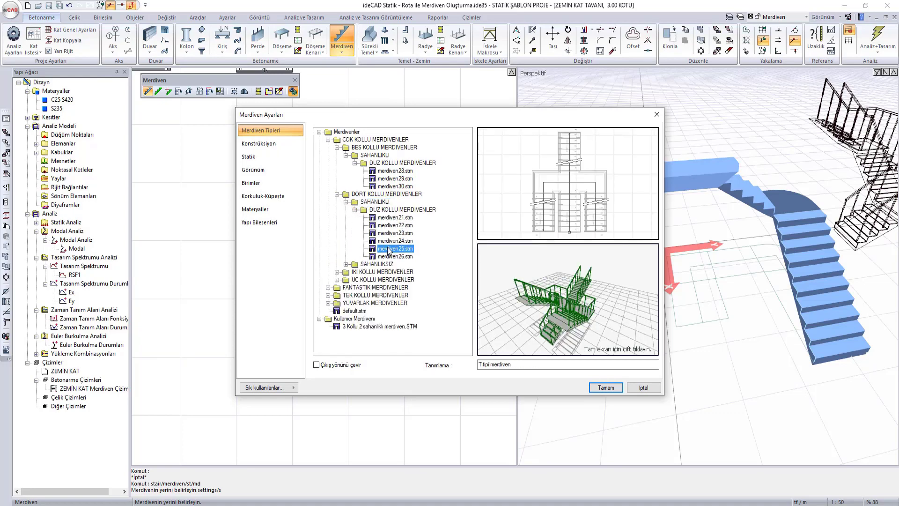
{"action": "left_click", "coordinate": [337, 271]}
{"action": "left_click", "coordinate": [376, 280]}
{"action": "left_click", "coordinate": [376, 287]}
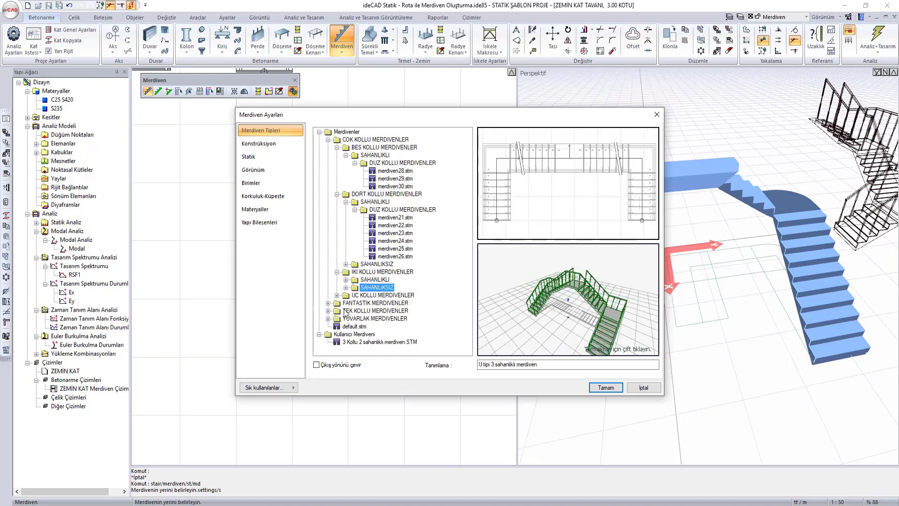
{"action": "left_click", "coordinate": [360, 342]}
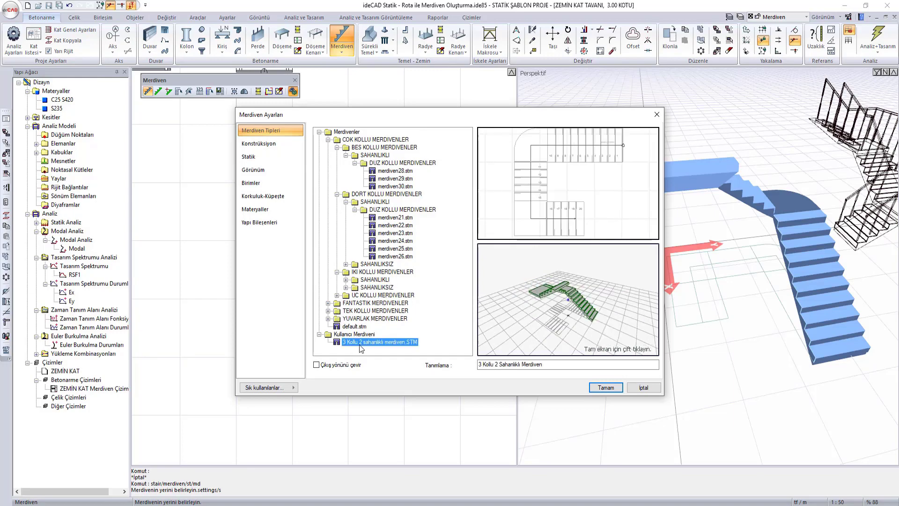
{"action": "left_click", "coordinate": [613, 388]}
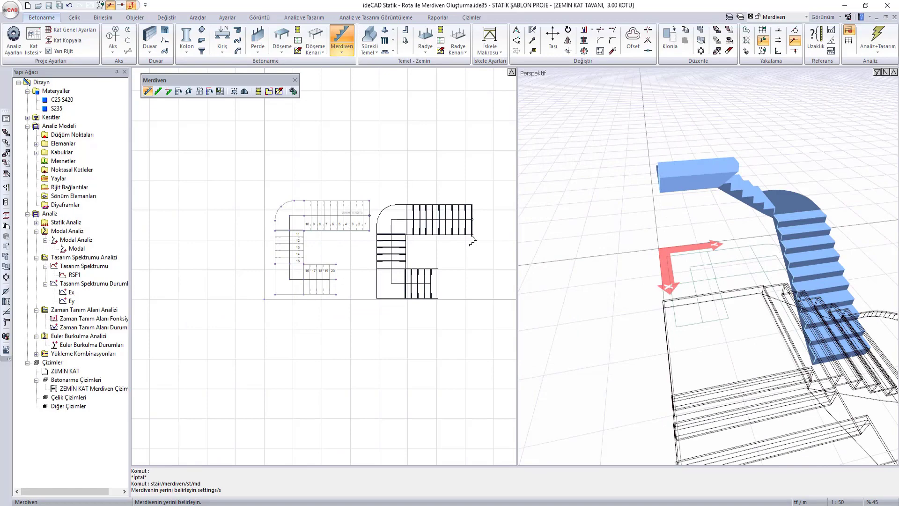
{"action": "key", "text": "Escape"}
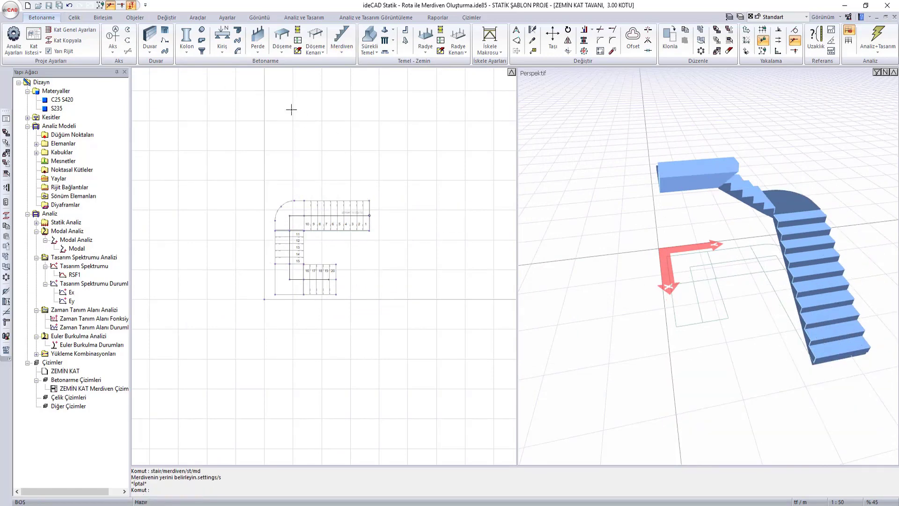
Step: Start a new STATİK ŞABLON PROJE, closing the stair project without saving
{"action": "left_click", "coordinate": [12, 10]}
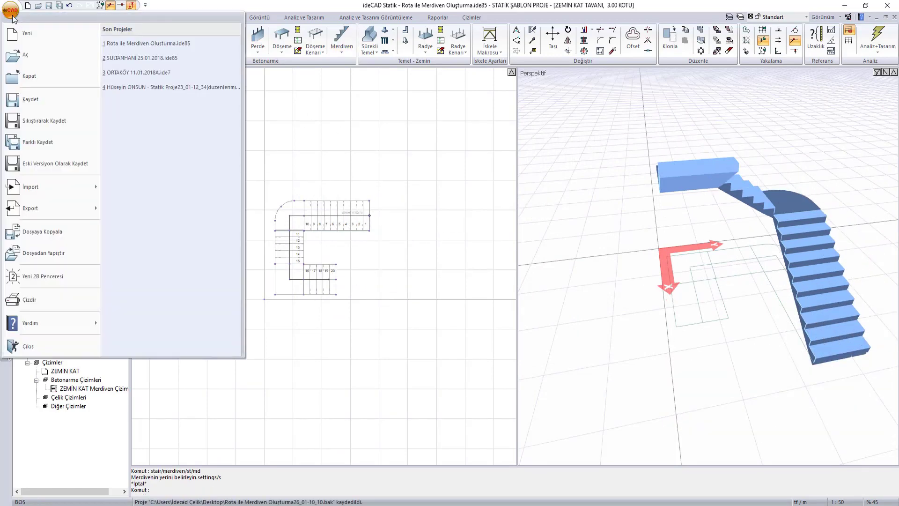
{"action": "left_click", "coordinate": [18, 34]}
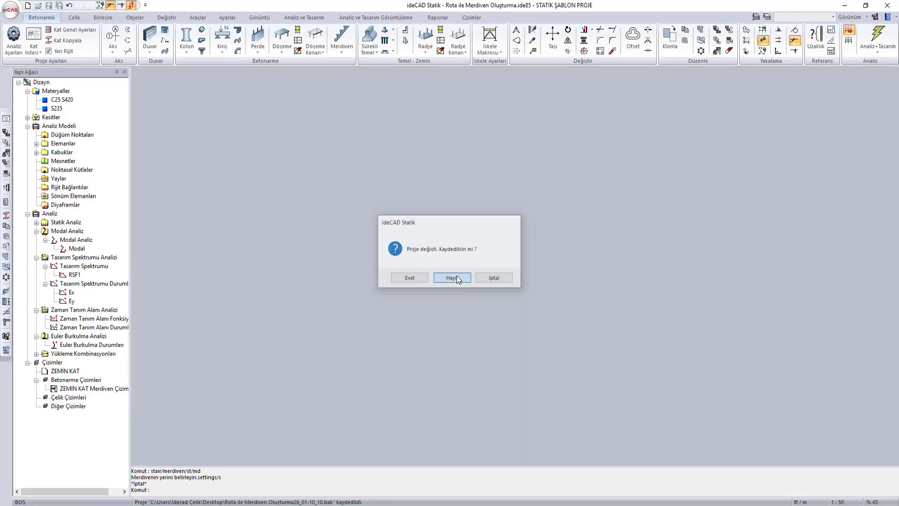
{"action": "left_click", "coordinate": [456, 277]}
{"action": "left_click", "coordinate": [573, 154]}
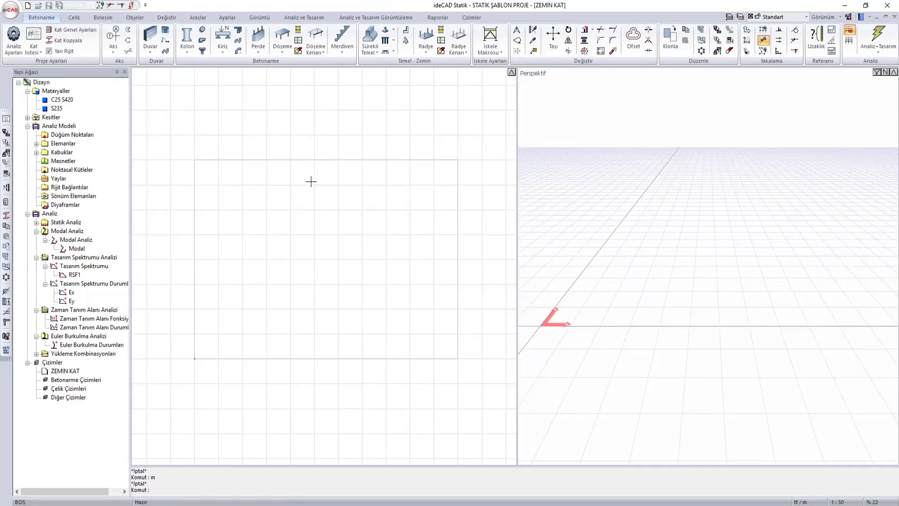
Step: Place the saved '3 Kollu 2 Sahanlıklı Merdiven' stair on the ZEMİN KAT plan
{"action": "left_click", "coordinate": [343, 38]}
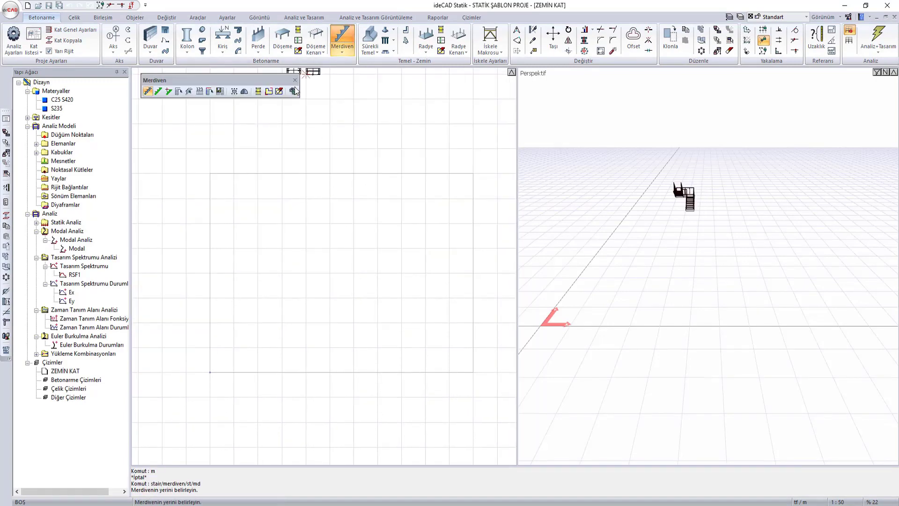
{"action": "left_click", "coordinate": [294, 91]}
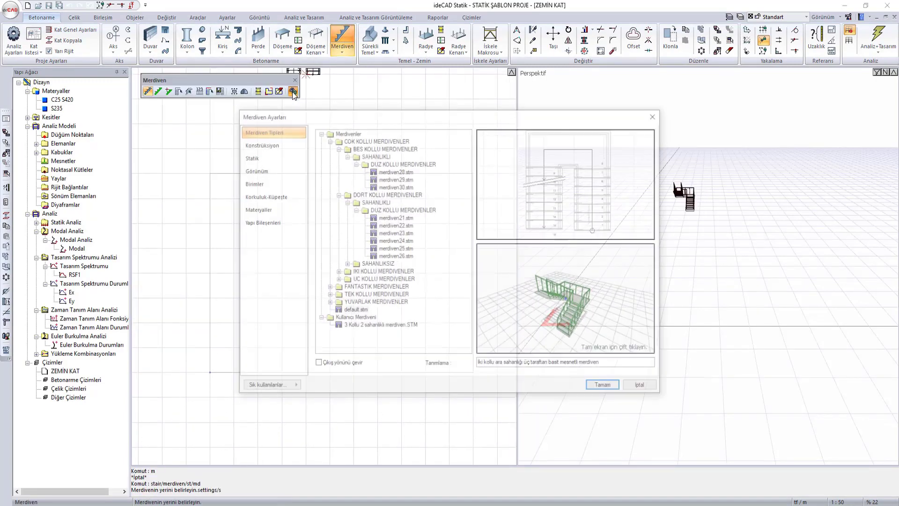
{"action": "left_click", "coordinate": [346, 327]}
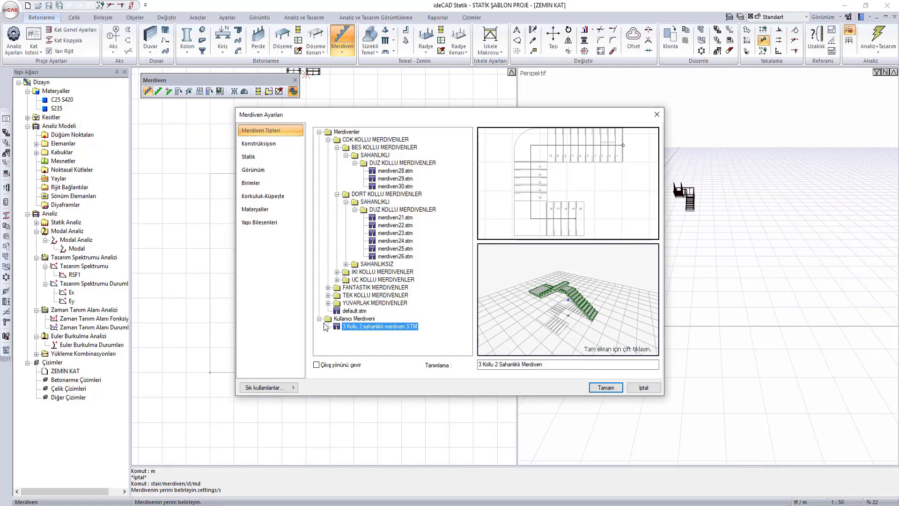
{"action": "left_click", "coordinate": [606, 387]}
{"action": "left_click", "coordinate": [267, 330]}
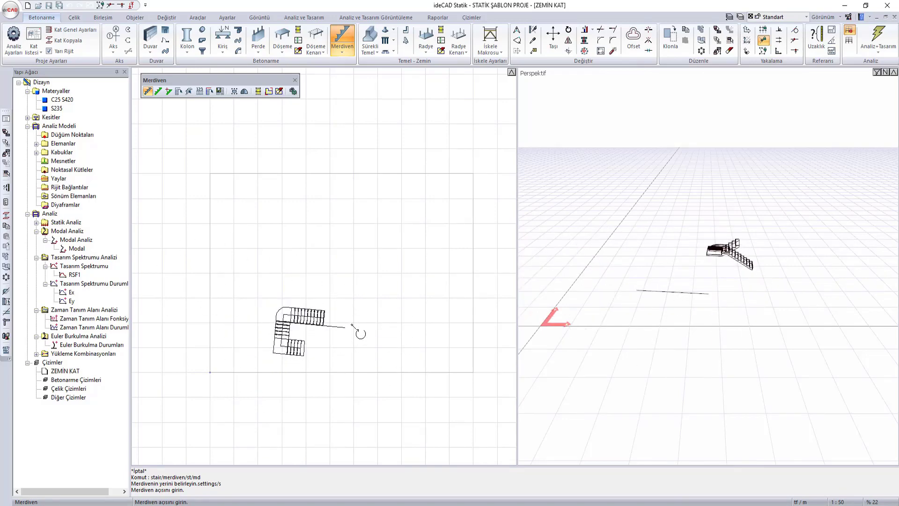
Step: Fix the stair's rotation and end further stair placement
{"action": "left_click", "coordinate": [367, 344]}
{"action": "scroll", "coordinate": [365, 345], "scroll_direction": "up", "scroll_amount": 3}
{"action": "scroll", "coordinate": [374, 328], "scroll_direction": "up", "scroll_amount": 2}
{"action": "key", "text": "Escape"}
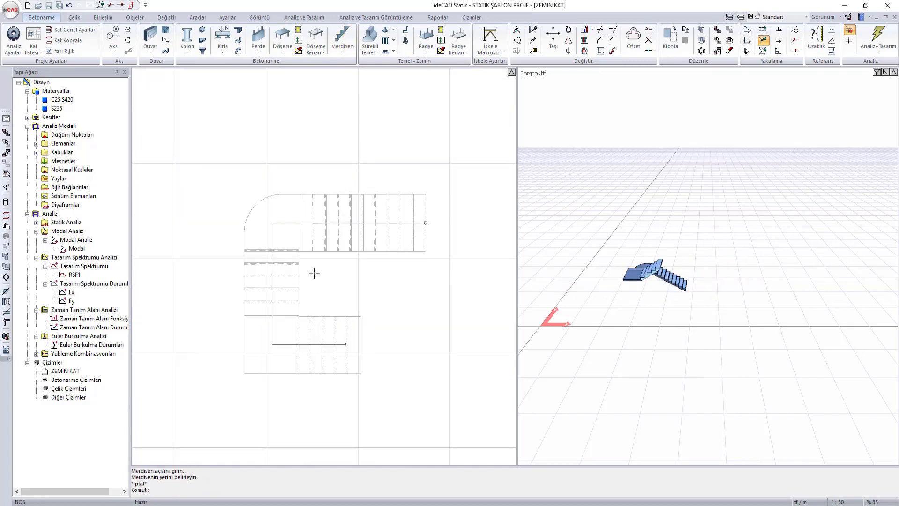
Step: Draw a reinforcement calculation axis across the upper flight
{"action": "left_click", "coordinate": [353, 54]}
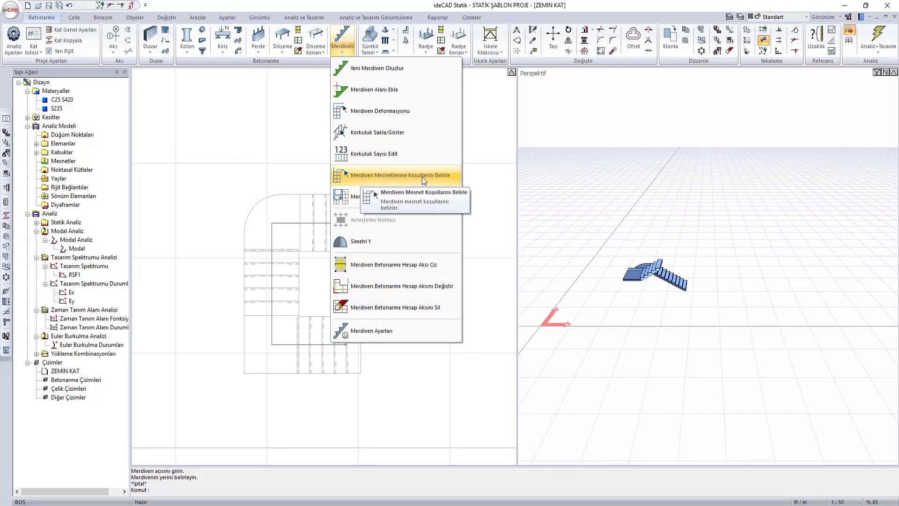
{"action": "left_click", "coordinate": [404, 273]}
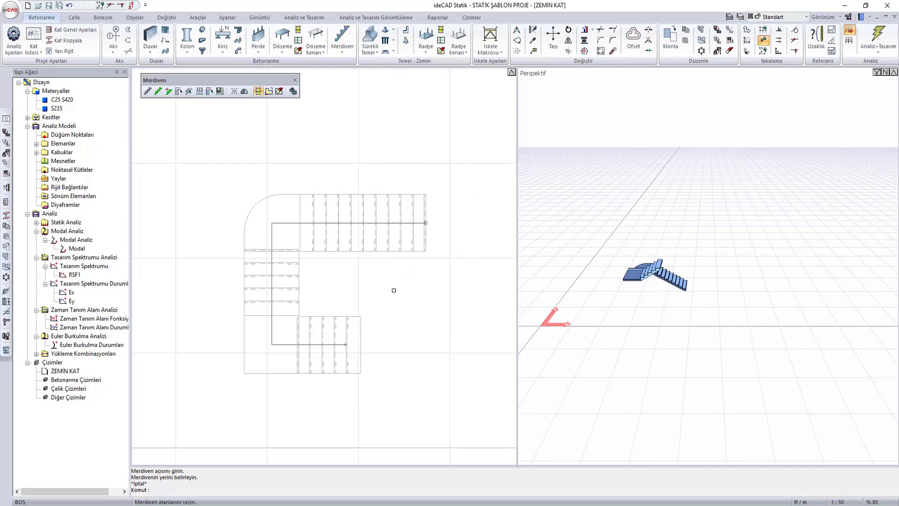
{"action": "left_click", "coordinate": [351, 206]}
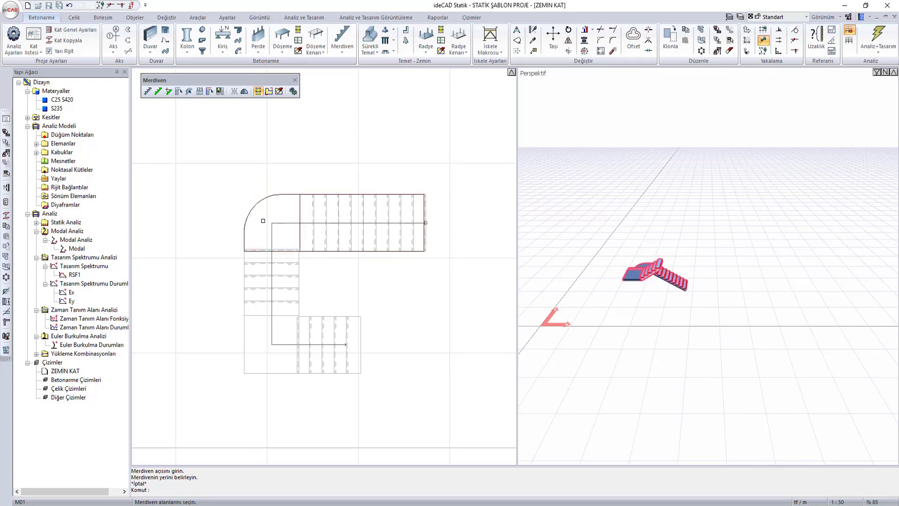
{"action": "right_click", "coordinate": [303, 182]}
{"action": "left_click", "coordinate": [269, 223]}
{"action": "left_click", "coordinate": [365, 231]}
{"action": "middle_click_drag", "start_coordinate": [288, 266], "coordinate": [373, 238]}
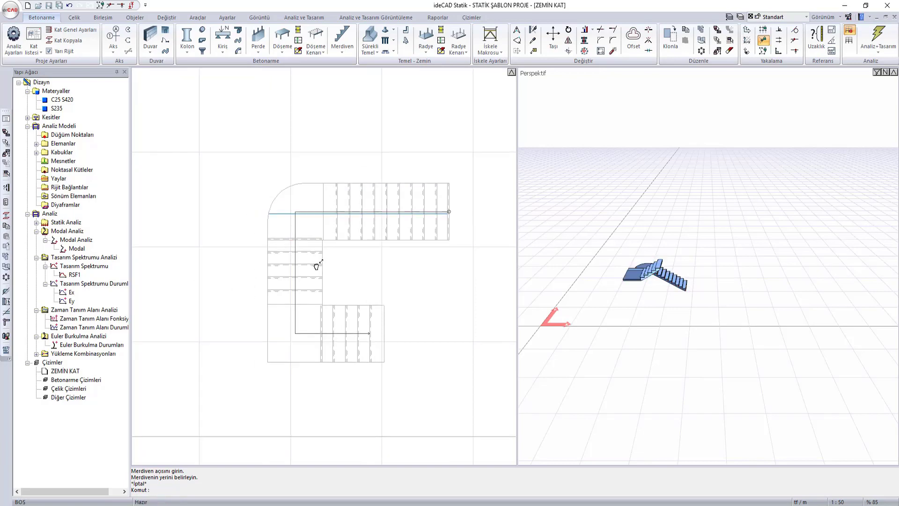
Step: Draw reinforcement calculation axes across the side flight and the lower flight
{"action": "left_click", "coordinate": [373, 219]}
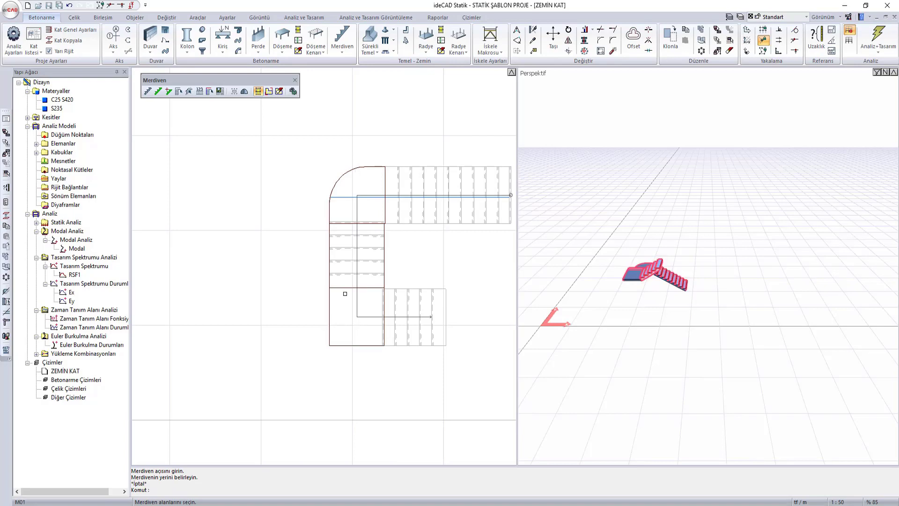
{"action": "left_click", "coordinate": [412, 304]}
{"action": "left_click", "coordinate": [359, 202]}
{"action": "left_click", "coordinate": [365, 313]}
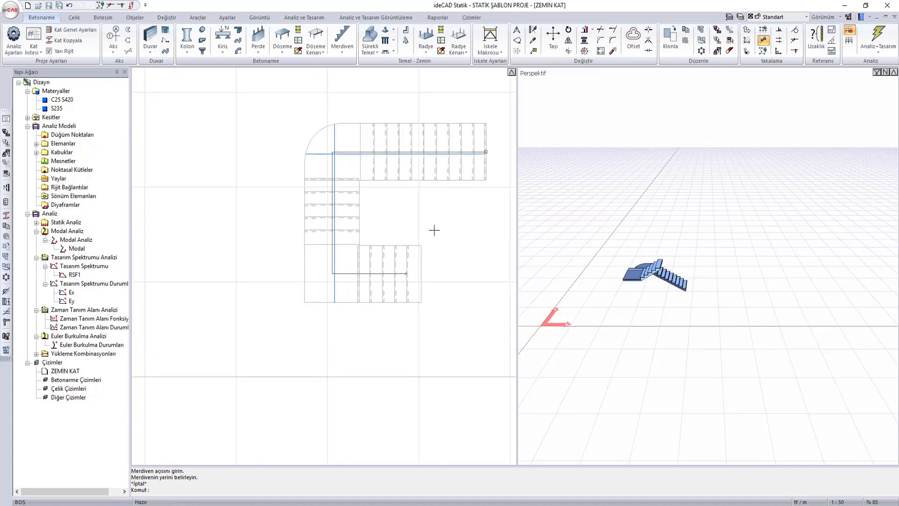
{"action": "key", "text": "Return"}
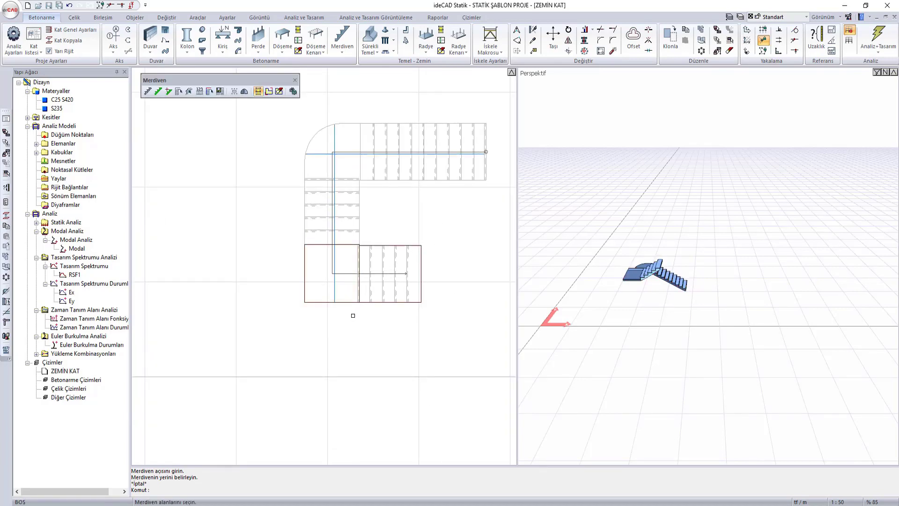
{"action": "left_click", "coordinate": [330, 264]}
{"action": "left_click", "coordinate": [418, 260]}
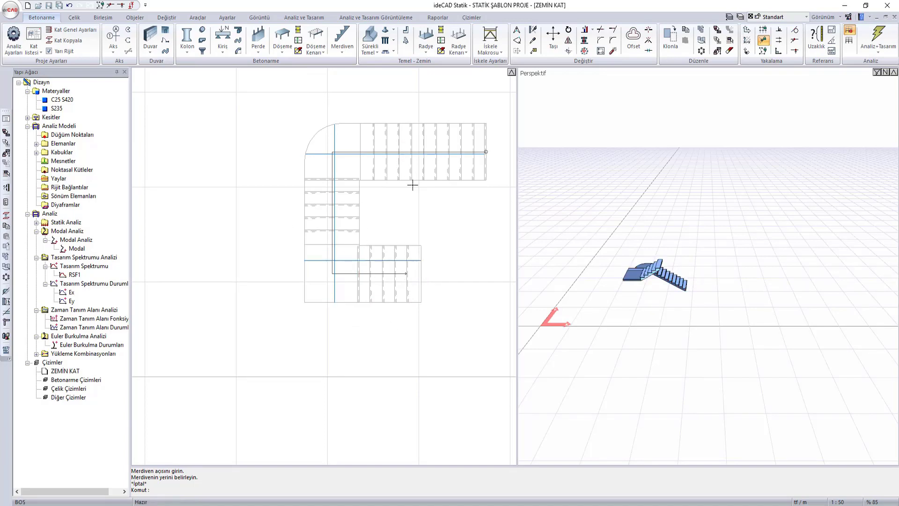
{"action": "middle_click_drag", "start_coordinate": [412, 185], "coordinate": [364, 241]}
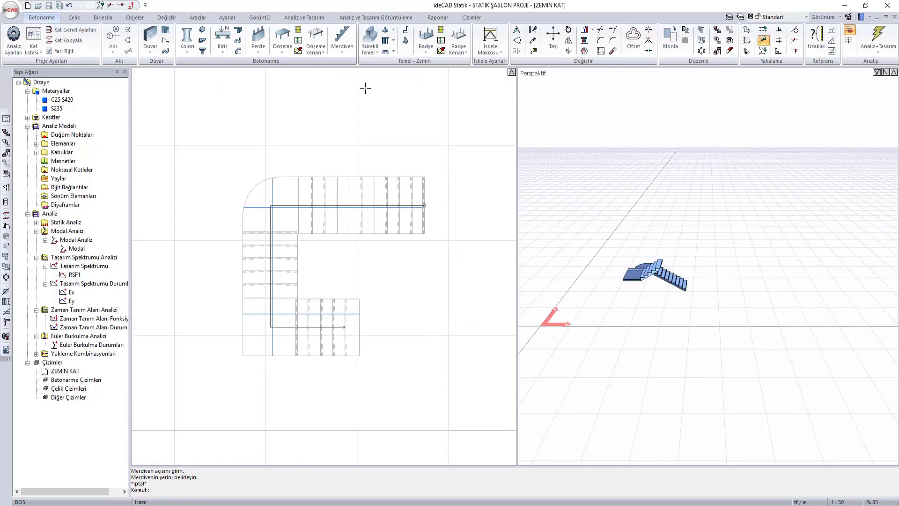
{"action": "left_click", "coordinate": [342, 47]}
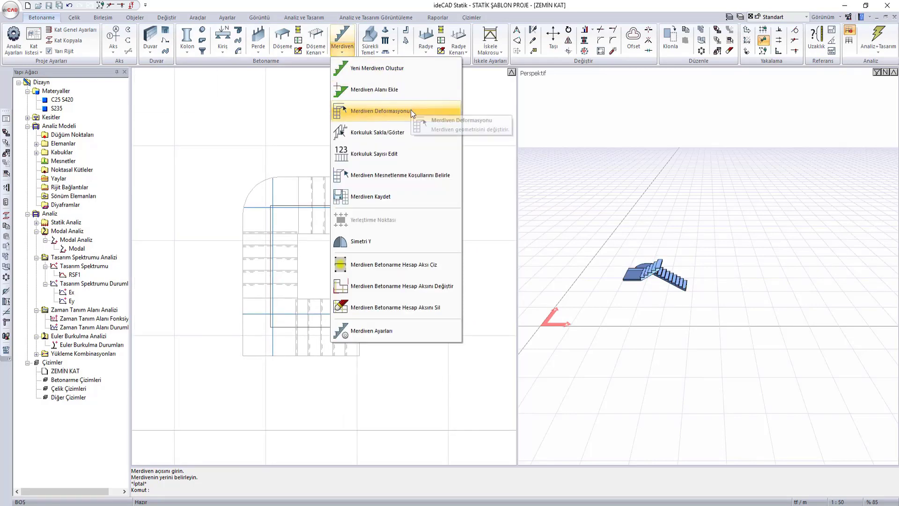
Step: Support the stair's flight-end, curved outer, left and lower end edges against translation and rotation
{"action": "left_click", "coordinate": [398, 177]}
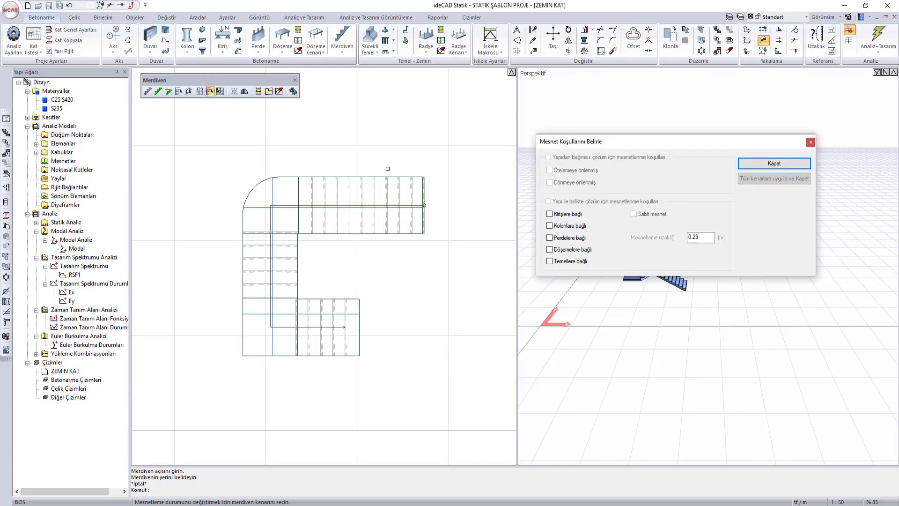
{"action": "left_click", "coordinate": [423, 186]}
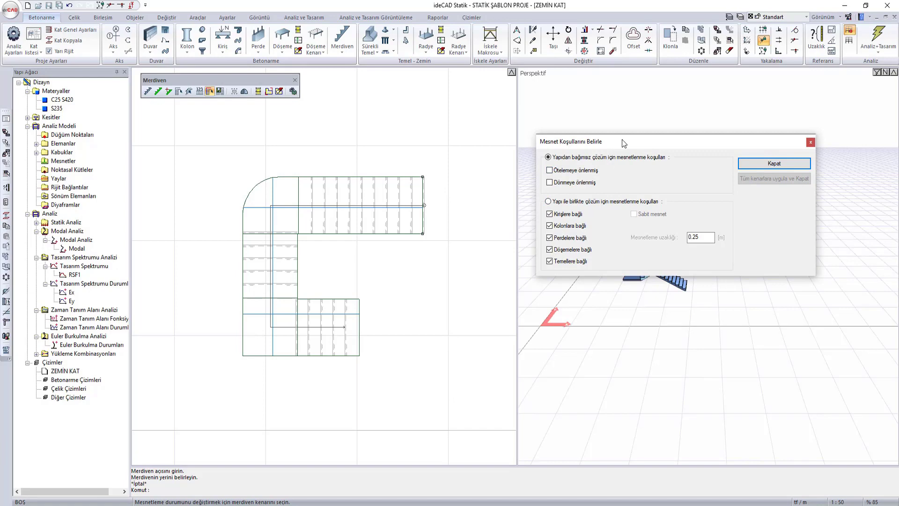
{"action": "left_click", "coordinate": [578, 171]}
{"action": "left_click", "coordinate": [253, 188]}
{"action": "left_click", "coordinate": [600, 170]}
{"action": "left_click", "coordinate": [241, 335]}
{"action": "left_click", "coordinate": [571, 183]}
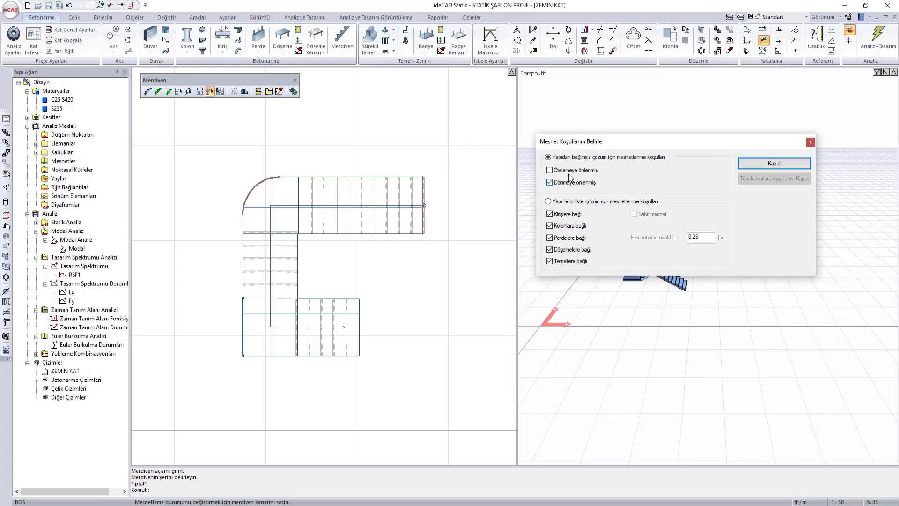
{"action": "left_click", "coordinate": [359, 347]}
{"action": "left_click", "coordinate": [781, 164]}
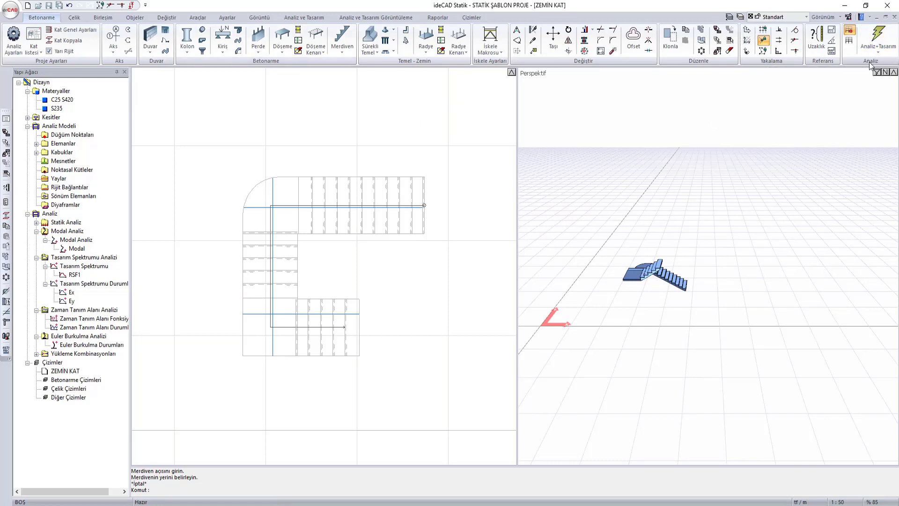
{"action": "left_click", "coordinate": [873, 55]}
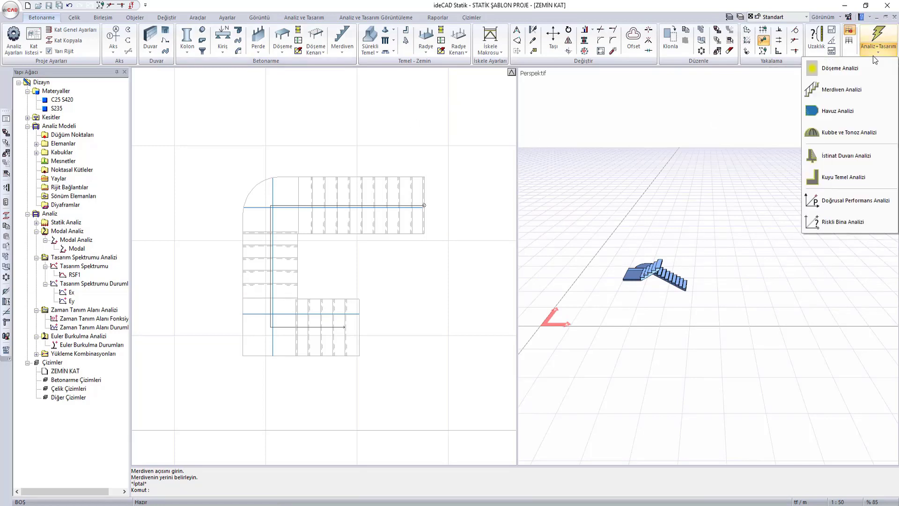
Step: Run Merdiven Analizi, confirm the Kabuk Analizi shell analysis, and enlarge the results model
{"action": "left_click", "coordinate": [821, 97]}
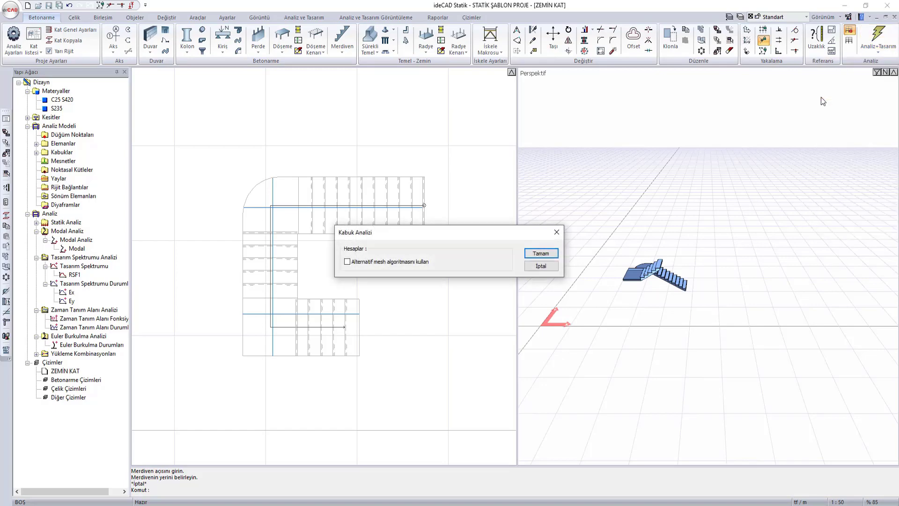
{"action": "left_click", "coordinate": [535, 255]}
{"action": "middle_click_drag", "start_coordinate": [628, 234], "coordinate": [673, 261]}
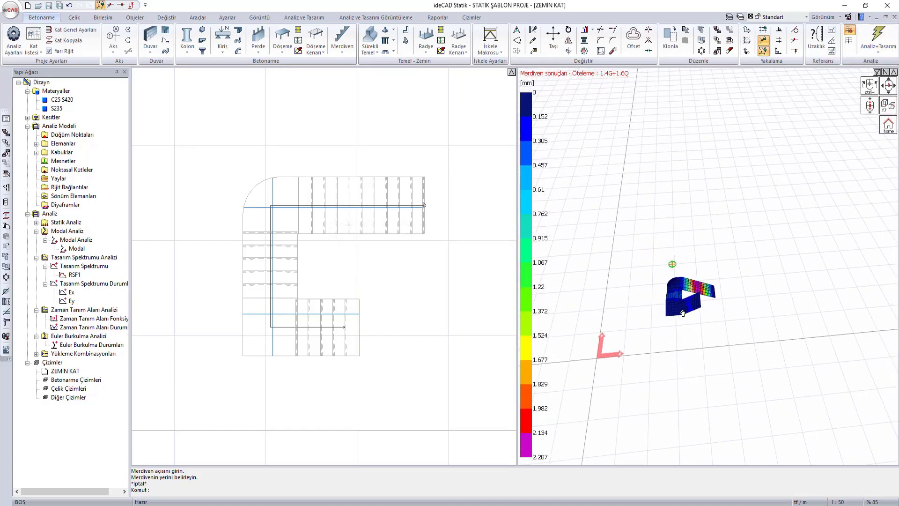
{"action": "scroll", "coordinate": [673, 281], "scroll_direction": "up", "scroll_amount": 4}
{"action": "scroll", "coordinate": [673, 300], "scroll_direction": "down", "scroll_amount": 2}
Step: Display M11 moment contours for the G+Q combination on the 3D stair
{"action": "right_click", "coordinate": [585, 251]}
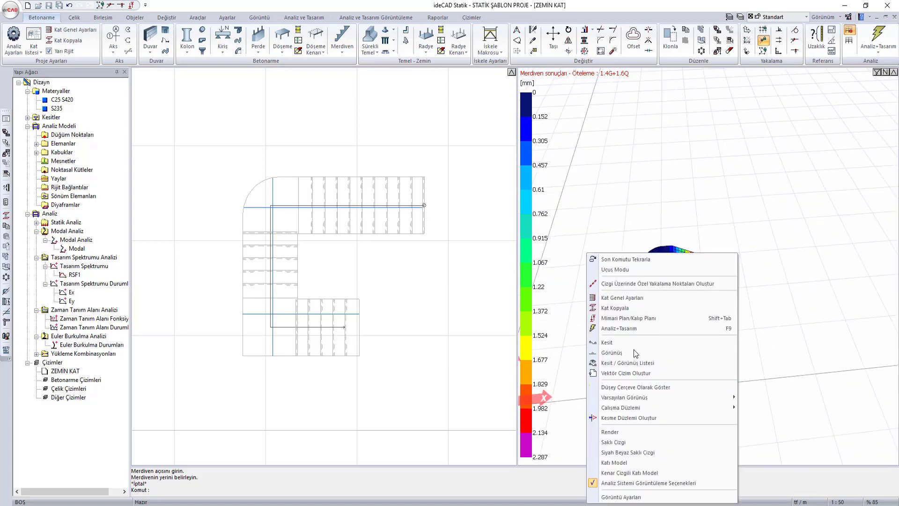
{"action": "left_click", "coordinate": [626, 486]}
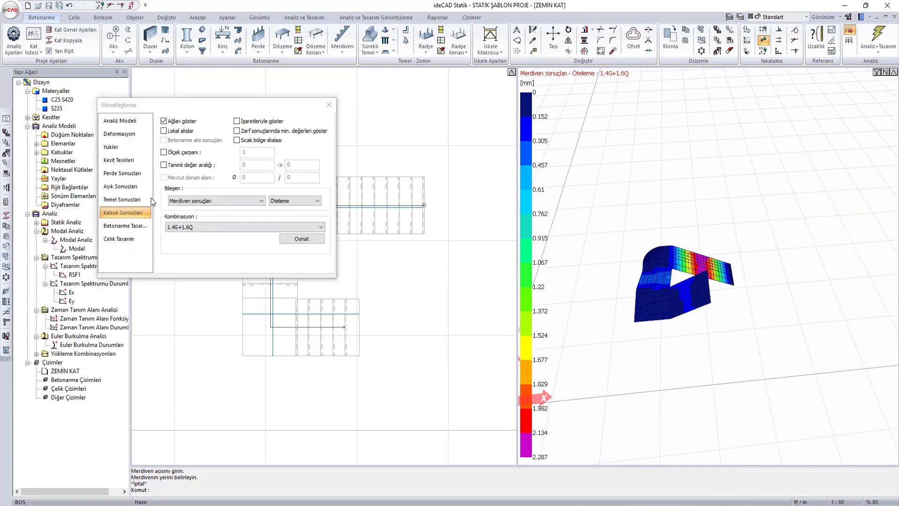
{"action": "left_click", "coordinate": [210, 229]}
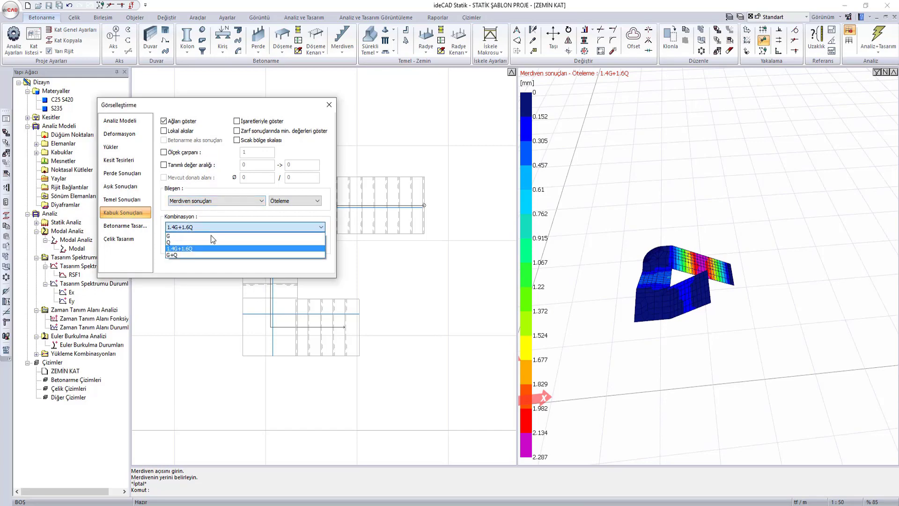
{"action": "left_click", "coordinate": [204, 254]}
{"action": "left_click", "coordinate": [295, 200]}
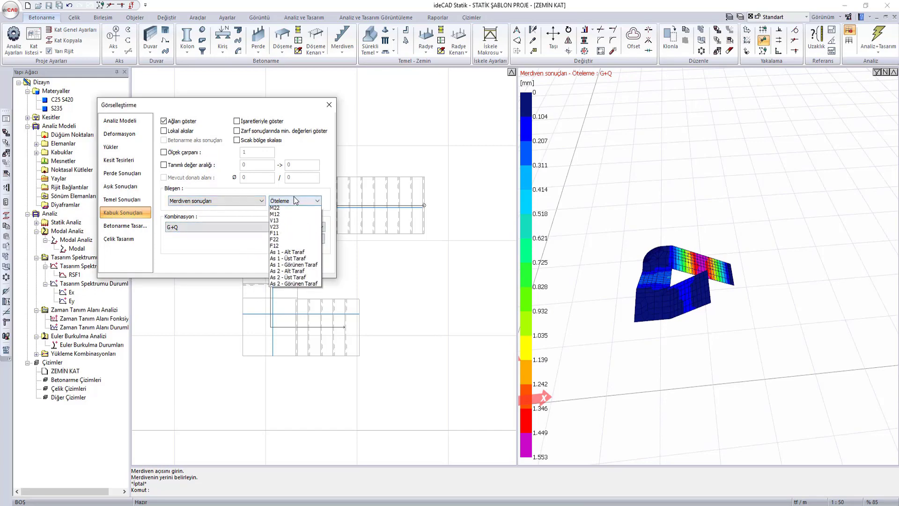
{"action": "left_click", "coordinate": [295, 263]}
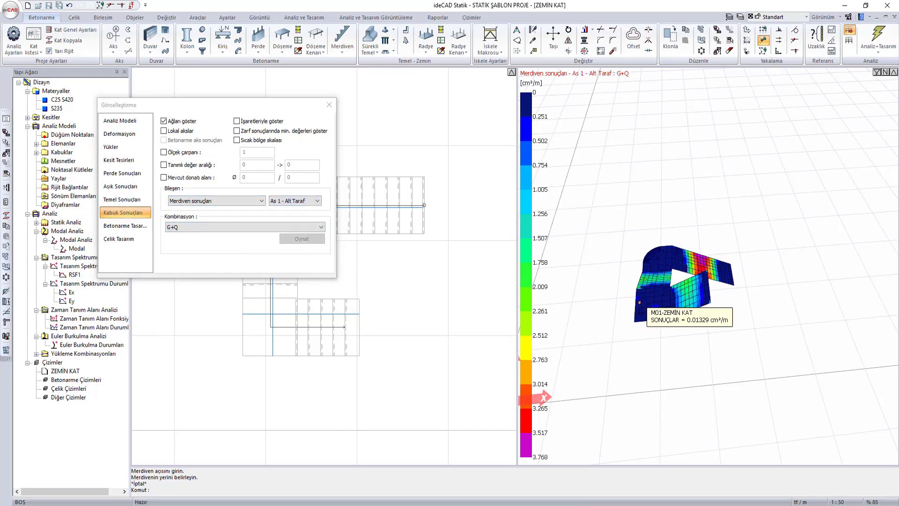
{"action": "left_click_drag", "start_coordinate": [644, 304], "coordinate": [664, 309]}
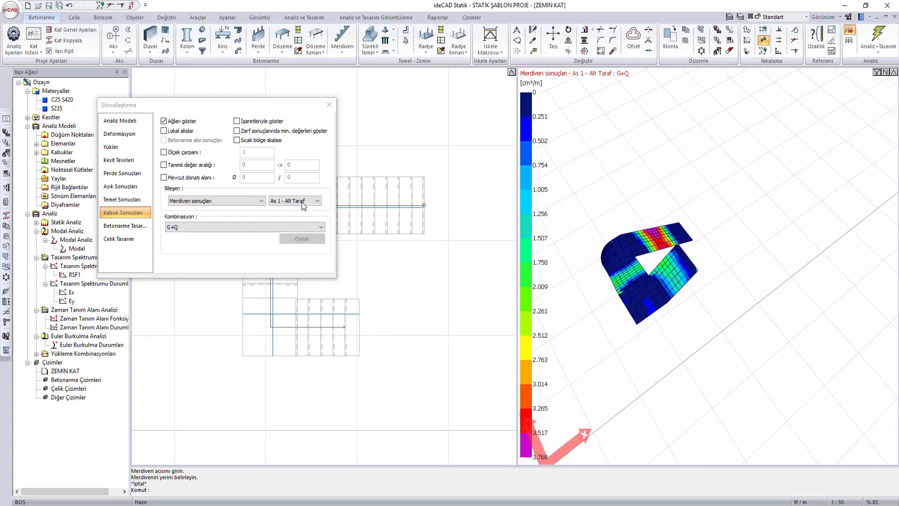
{"action": "left_click", "coordinate": [302, 203]}
{"action": "left_click", "coordinate": [291, 215]}
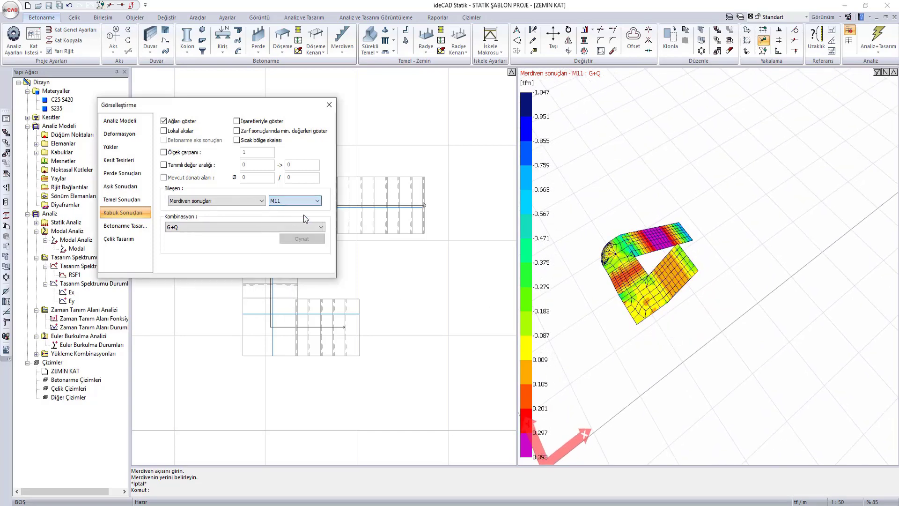
{"action": "left_click", "coordinate": [329, 105]}
{"action": "left_click", "coordinate": [312, 20]}
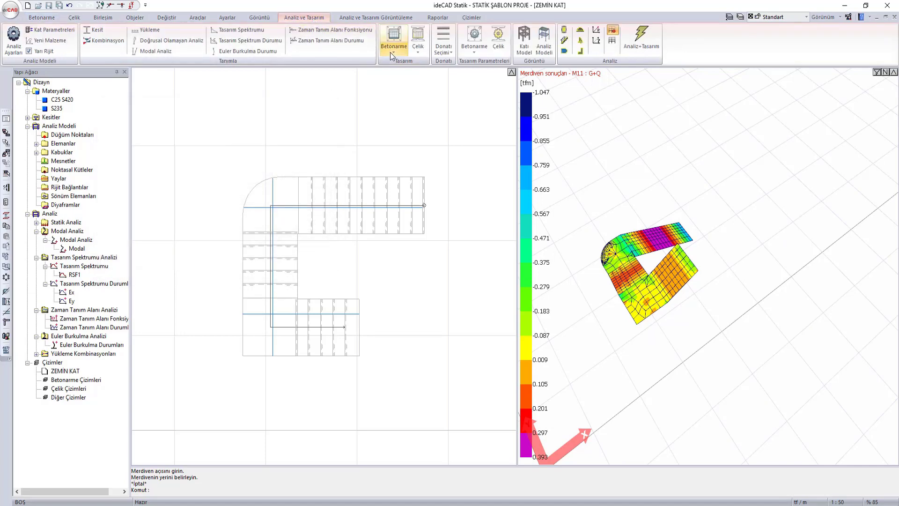
Step: Review the Merdiven Betonarme rows from SAHANLIK 1 through ALAN 3, mostly ø8/15 bars, and accept
{"action": "left_click", "coordinate": [390, 52]}
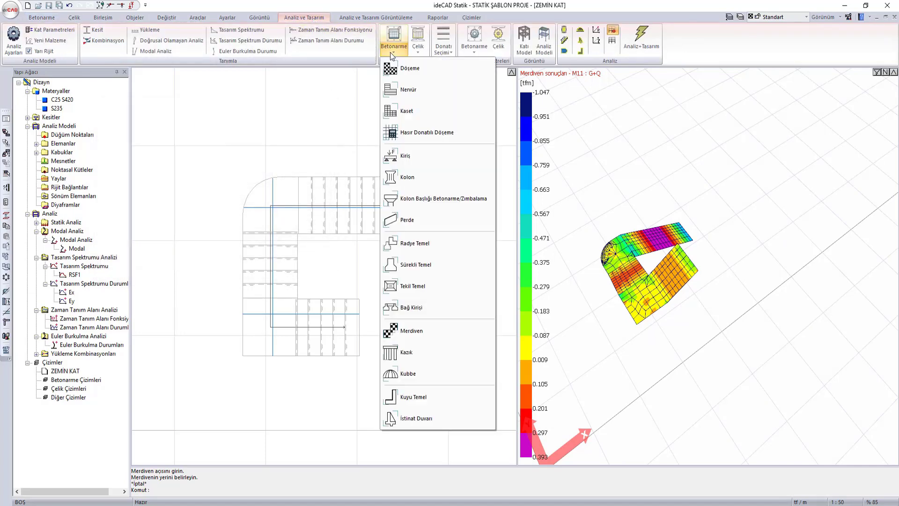
{"action": "left_click", "coordinate": [403, 333]}
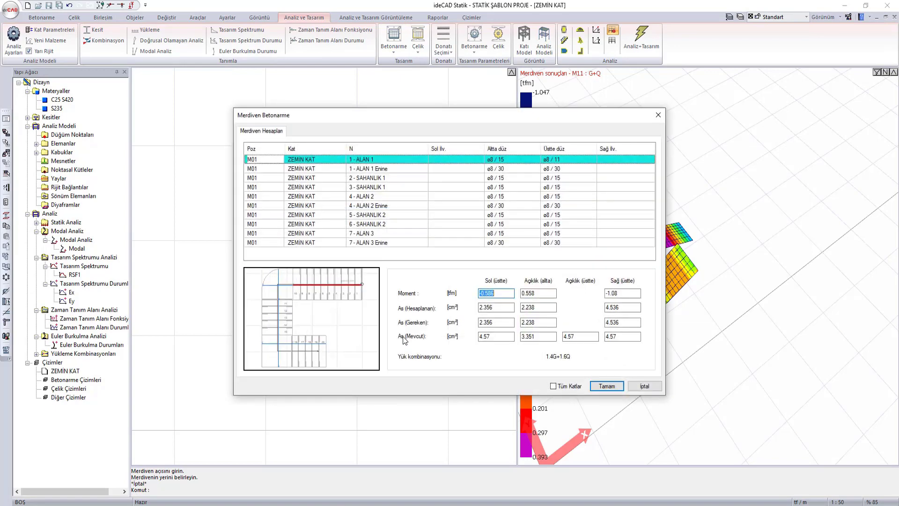
{"action": "left_click", "coordinate": [385, 166]}
{"action": "left_click", "coordinate": [392, 178]}
{"action": "left_click", "coordinate": [395, 186]}
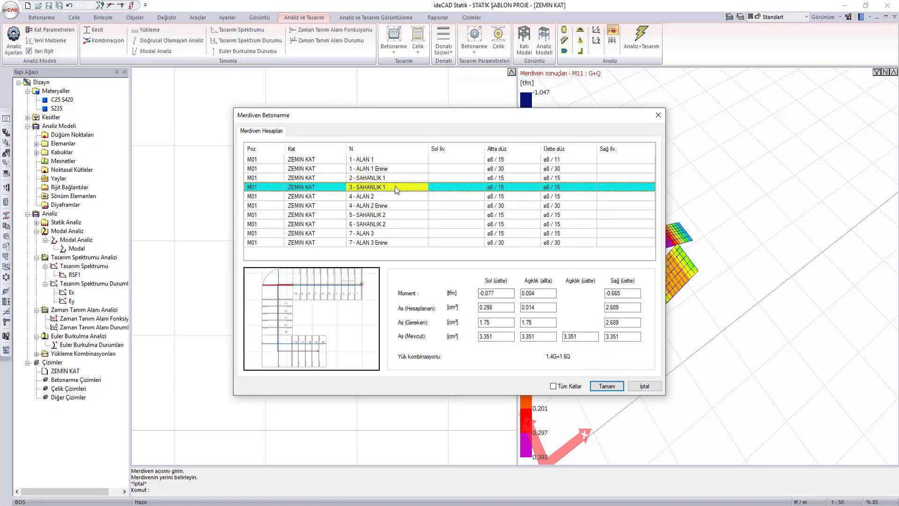
{"action": "left_click", "coordinate": [397, 196]}
{"action": "left_click", "coordinate": [401, 215]}
{"action": "left_click", "coordinate": [401, 224]}
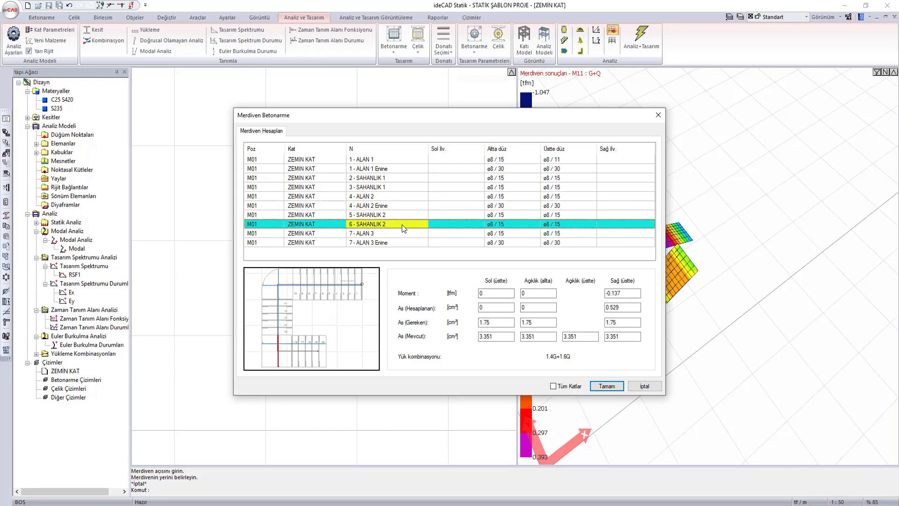
{"action": "left_click", "coordinate": [403, 233]}
{"action": "left_click", "coordinate": [613, 392]}
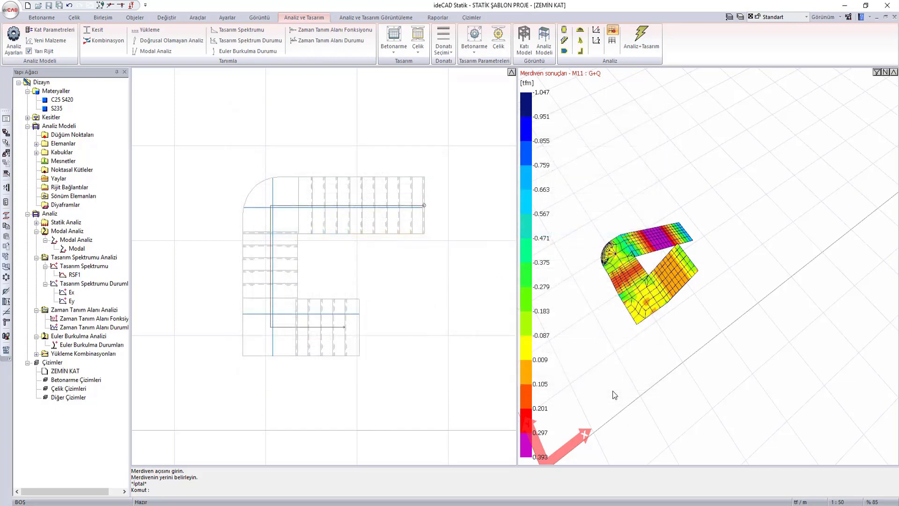
Step: Generate the Merdiven Çizimleri sheet after reviewing the paper, advanced and reinforcement table settings
{"action": "left_click", "coordinate": [470, 18]}
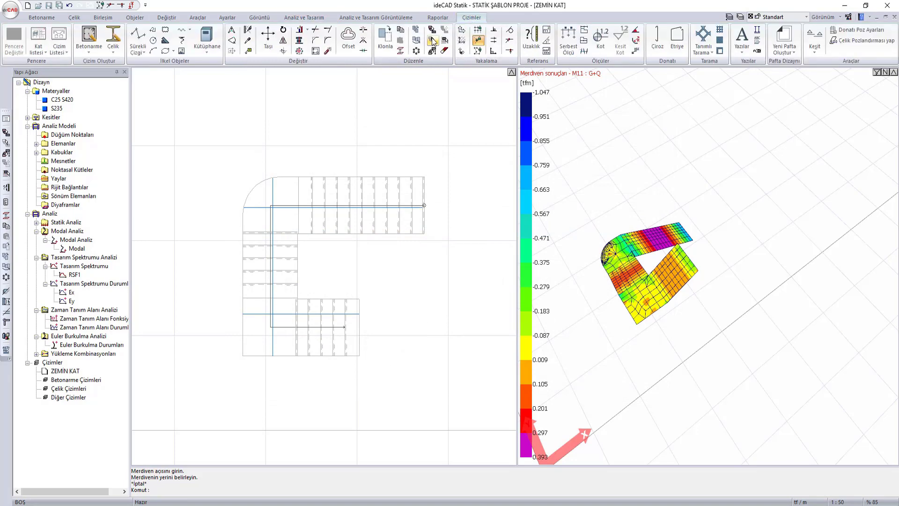
{"action": "left_click", "coordinate": [80, 53]}
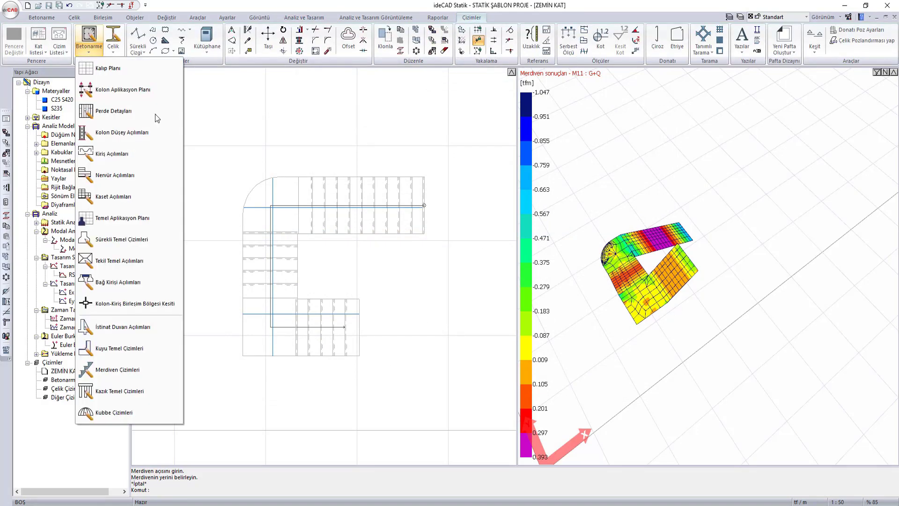
{"action": "left_click", "coordinate": [145, 367]}
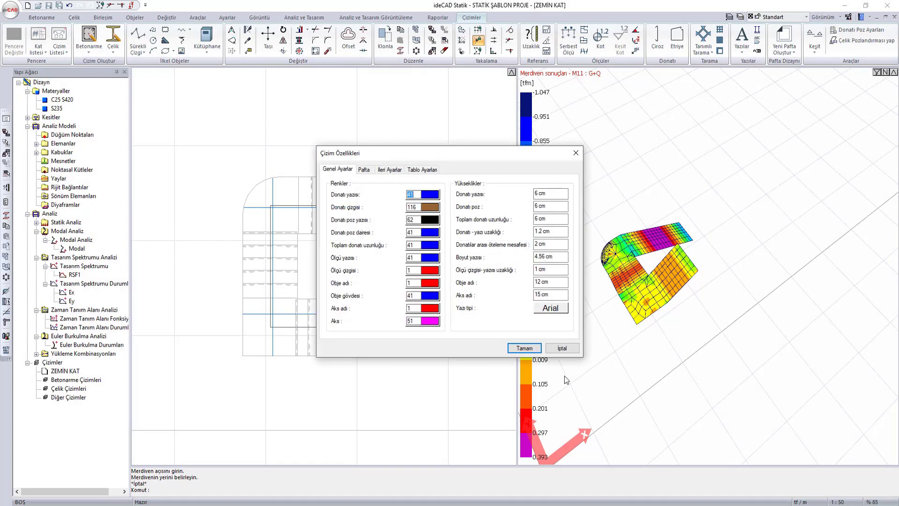
{"action": "left_click", "coordinate": [364, 169]}
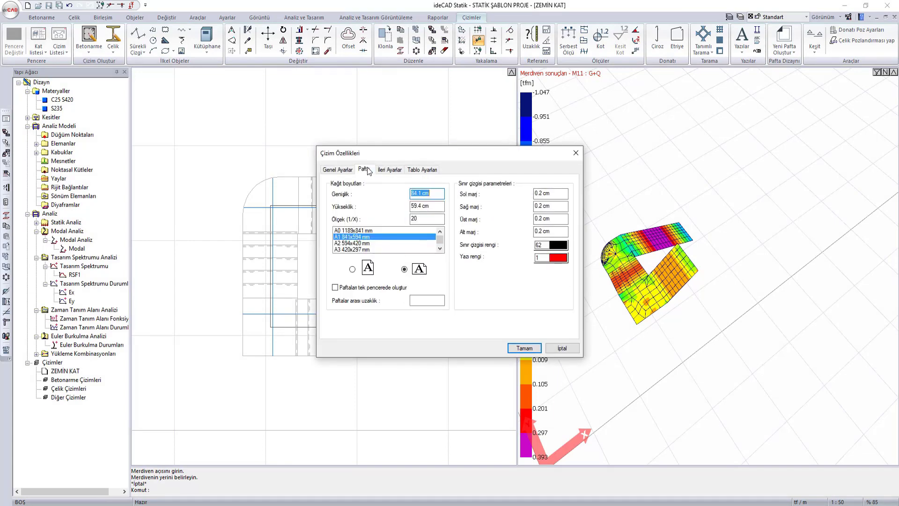
{"action": "left_click", "coordinate": [391, 173]}
{"action": "left_click", "coordinate": [424, 170]}
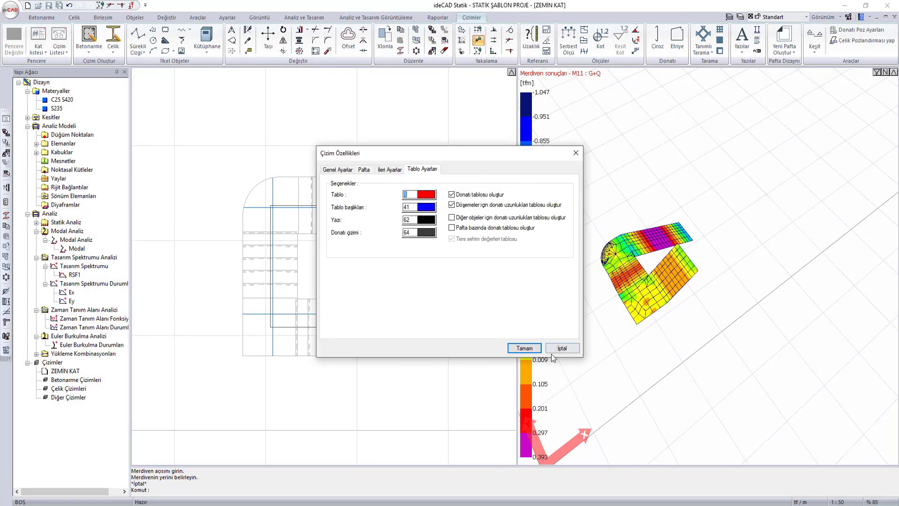
{"action": "left_click", "coordinate": [524, 347]}
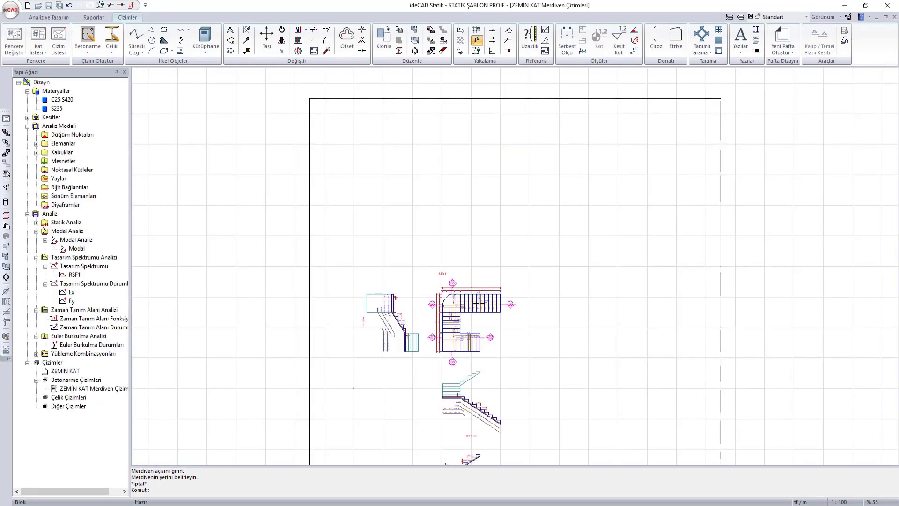
Step: Inspect sections A-A, B-B and C-C on the ZEMİN KAT sheet, then close the drawing
{"action": "scroll", "coordinate": [557, 204], "scroll_direction": "up", "scroll_amount": 5}
{"action": "scroll", "coordinate": [598, 261], "scroll_direction": "up", "scroll_amount": 1}
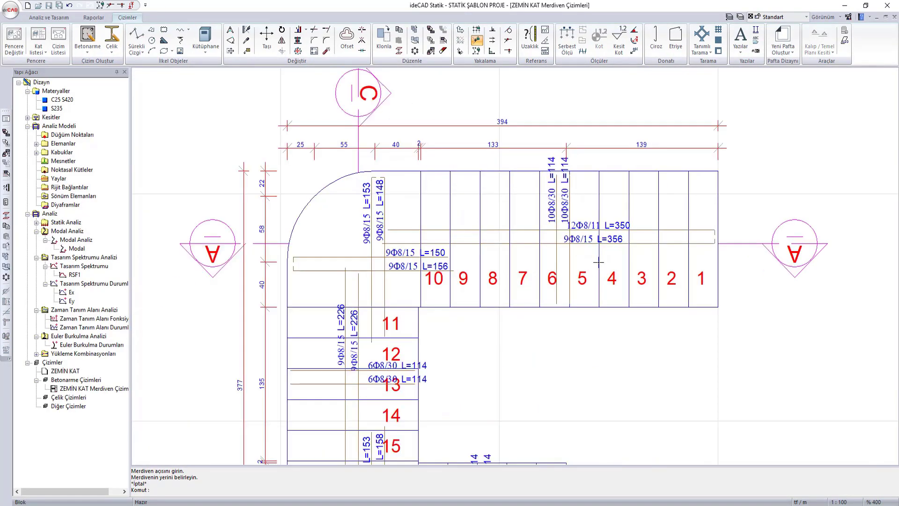
{"action": "middle_click_drag", "start_coordinate": [535, 291], "coordinate": [538, 112]}
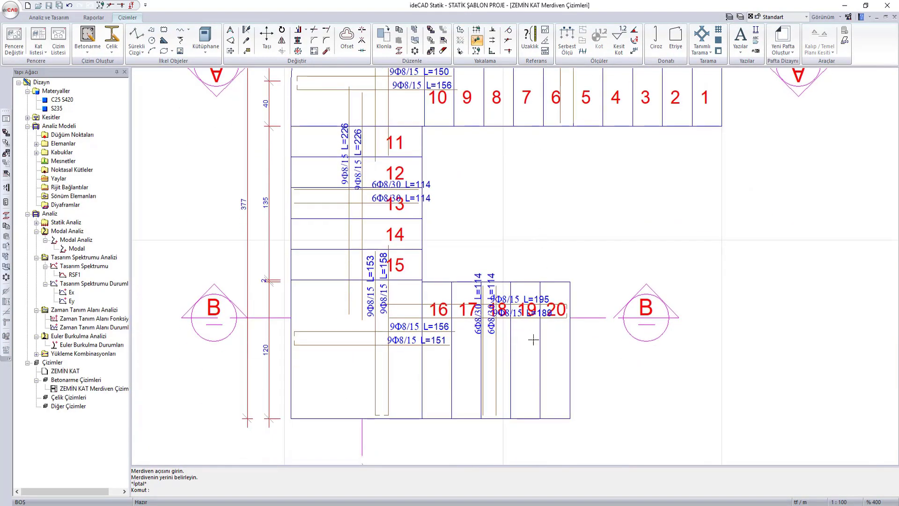
{"action": "scroll", "coordinate": [533, 340], "scroll_direction": "down", "scroll_amount": 1}
{"action": "scroll", "coordinate": [534, 247], "scroll_direction": "down", "scroll_amount": 2}
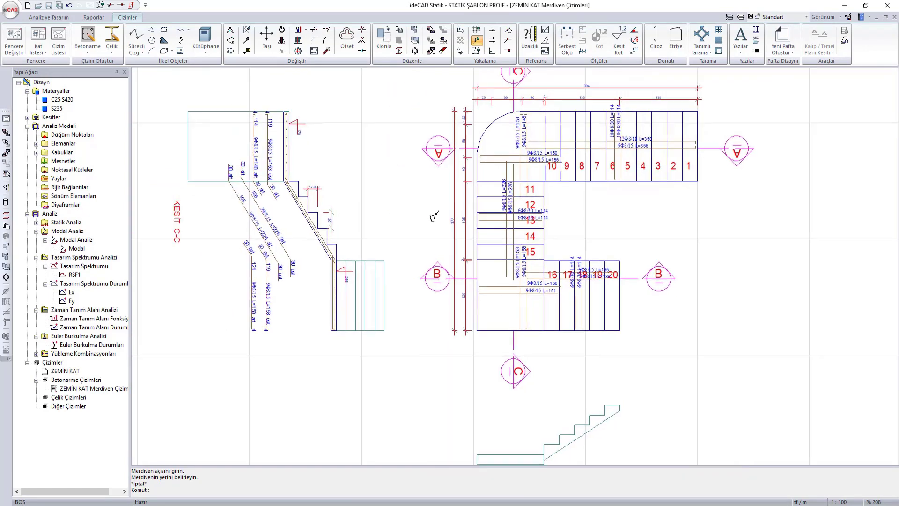
{"action": "scroll", "coordinate": [197, 138], "scroll_direction": "up", "scroll_amount": 3}
{"action": "mouse_move", "coordinate": [345, 98]}
{"action": "middle_mouse_down"}
{"action": "mouse_move", "coordinate": [360, 185]}
{"action": "mouse_move", "coordinate": [364, 144]}
{"action": "middle_mouse_up"}
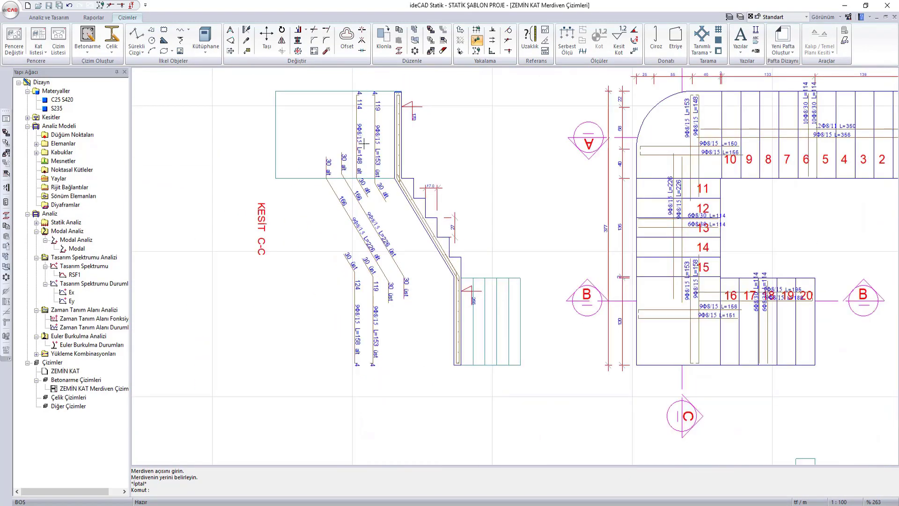
{"action": "middle_click_drag", "start_coordinate": [384, 257], "coordinate": [379, 162]}
{"action": "scroll", "coordinate": [379, 162], "scroll_direction": "down", "scroll_amount": 2}
{"action": "scroll", "coordinate": [516, 342], "scroll_direction": "up", "scroll_amount": 1}
{"action": "middle_click_drag", "start_coordinate": [516, 342], "coordinate": [513, 134]}
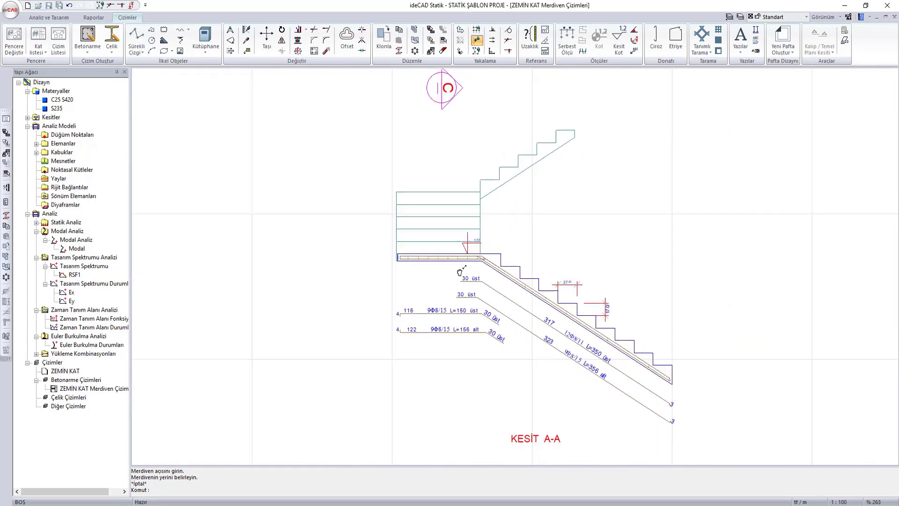
{"action": "scroll", "coordinate": [513, 134], "scroll_direction": "up", "scroll_amount": 1}
{"action": "middle_click_drag", "start_coordinate": [550, 321], "coordinate": [562, 140]}
{"action": "scroll", "coordinate": [458, 287], "scroll_direction": "up", "scroll_amount": 1}
{"action": "scroll", "coordinate": [463, 291], "scroll_direction": "up", "scroll_amount": 1}
{"action": "scroll", "coordinate": [454, 276], "scroll_direction": "down", "scroll_amount": 1}
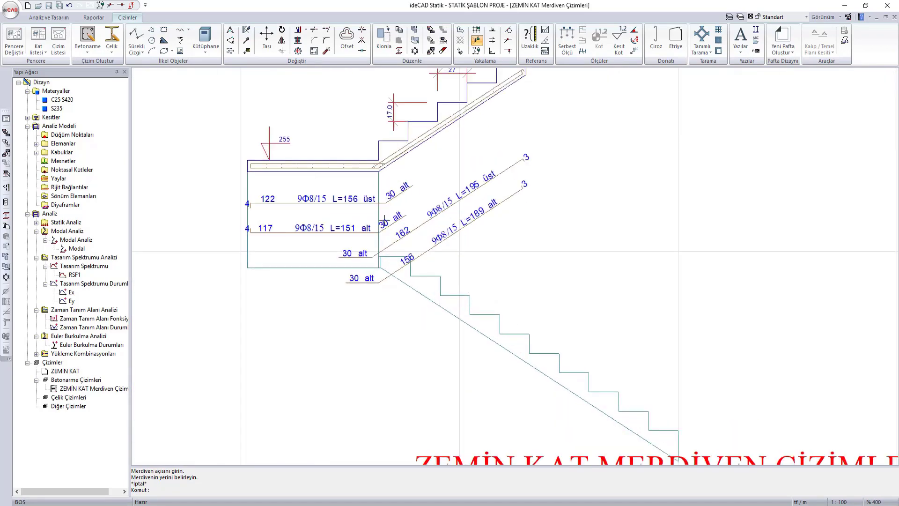
{"action": "scroll", "coordinate": [385, 221], "scroll_direction": "down", "scroll_amount": 1}
{"action": "scroll", "coordinate": [360, 195], "scroll_direction": "down", "scroll_amount": 1}
{"action": "scroll", "coordinate": [354, 193], "scroll_direction": "down", "scroll_amount": 1}
{"action": "scroll", "coordinate": [389, 202], "scroll_direction": "down", "scroll_amount": 1}
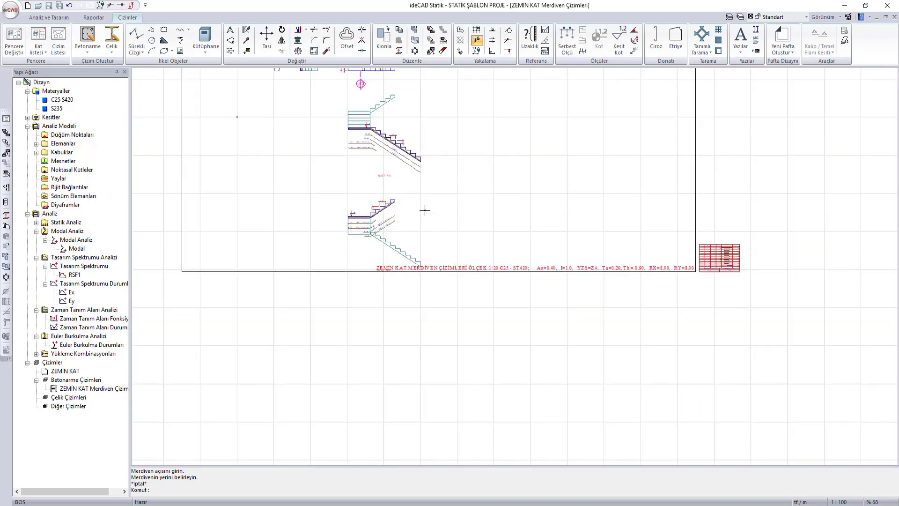
{"action": "scroll", "coordinate": [449, 304], "scroll_direction": "down", "scroll_amount": 1}
{"action": "scroll", "coordinate": [465, 291], "scroll_direction": "down", "scroll_amount": 1}
{"action": "scroll", "coordinate": [425, 256], "scroll_direction": "down", "scroll_amount": 1}
{"action": "scroll", "coordinate": [425, 256], "scroll_direction": "up", "scroll_amount": 1}
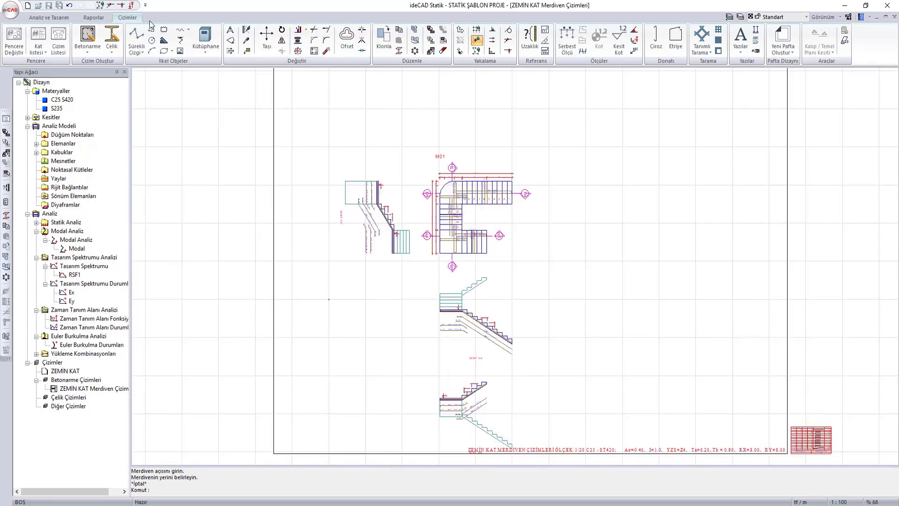
{"action": "key", "text": "ctrl+F4"}
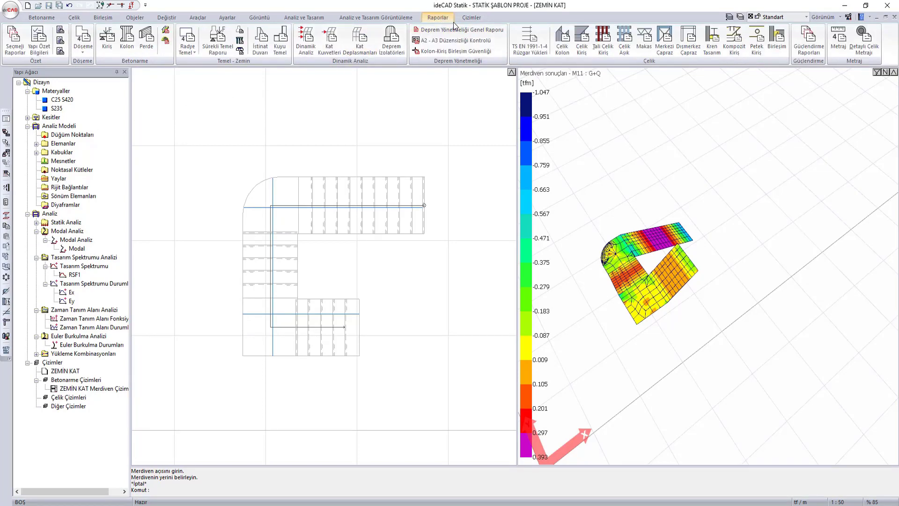
{"action": "left_click", "coordinate": [166, 32]}
Step: Jump via the contents to Merdiven Kolu Betonarme Hesabı, then scroll back to MERDİVEN GENEL BİLGİSİ
{"action": "scroll", "coordinate": [375, 206], "scroll_direction": "up", "scroll_amount": 5}
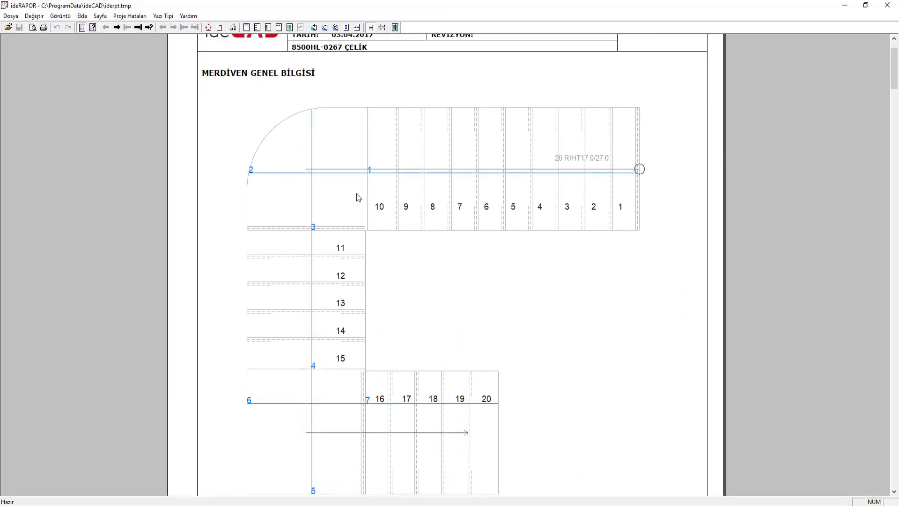
{"action": "scroll", "coordinate": [360, 197], "scroll_direction": "up", "scroll_amount": 3}
{"action": "scroll", "coordinate": [328, 187], "scroll_direction": "up", "scroll_amount": 3}
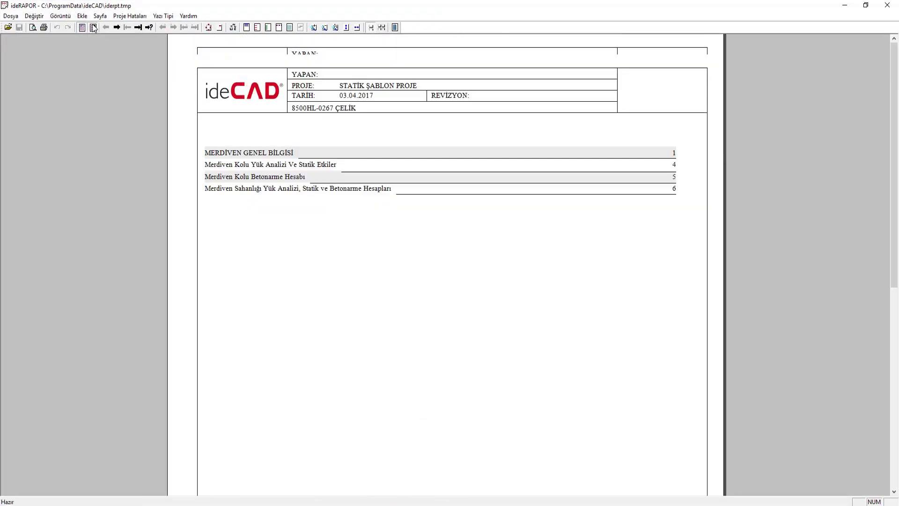
{"action": "left_click", "coordinate": [254, 184]}
{"action": "scroll", "coordinate": [482, 187], "scroll_direction": "down", "scroll_amount": 3}
{"action": "scroll", "coordinate": [483, 188], "scroll_direction": "down", "scroll_amount": 3}
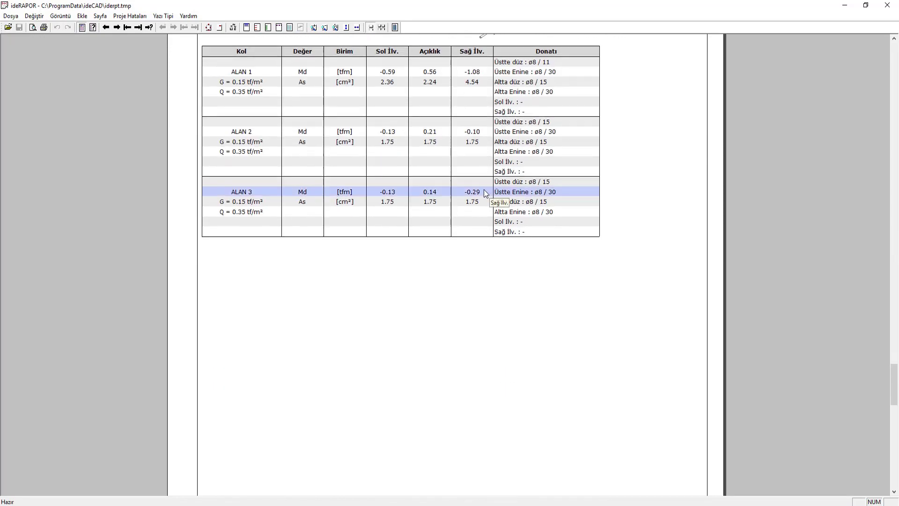
{"action": "scroll", "coordinate": [482, 186], "scroll_direction": "up", "scroll_amount": 8}
{"action": "scroll", "coordinate": [482, 186], "scroll_direction": "up", "scroll_amount": 3}
{"action": "scroll", "coordinate": [482, 186], "scroll_direction": "up", "scroll_amount": 4}
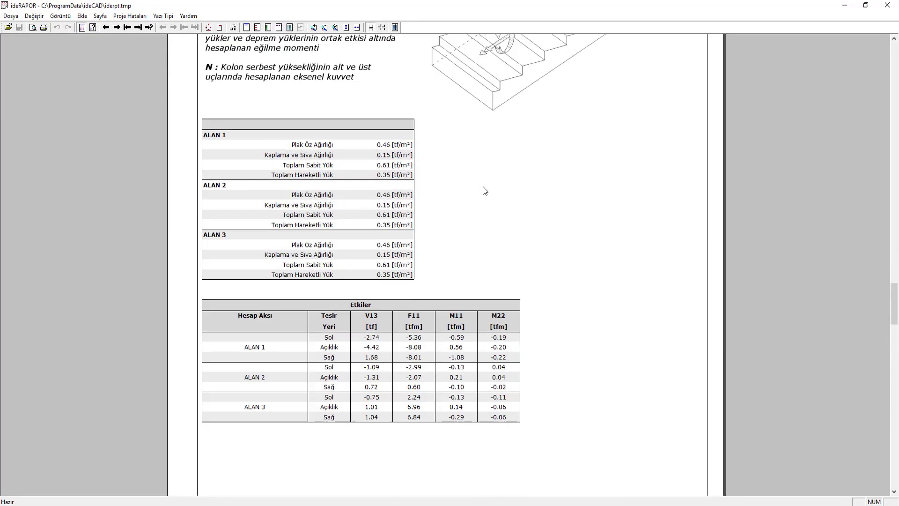
{"action": "scroll", "coordinate": [482, 187], "scroll_direction": "up", "scroll_amount": 3}
{"action": "scroll", "coordinate": [482, 186], "scroll_direction": "up", "scroll_amount": 3}
{"action": "scroll", "coordinate": [482, 187], "scroll_direction": "up", "scroll_amount": 1}
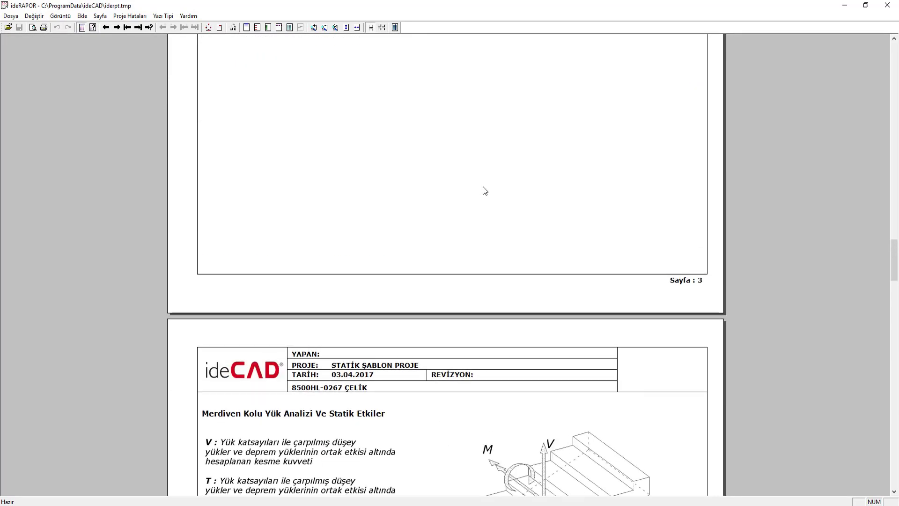
{"action": "scroll", "coordinate": [482, 186], "scroll_direction": "up", "scroll_amount": 6}
{"action": "scroll", "coordinate": [484, 191], "scroll_direction": "up", "scroll_amount": 4}
{"action": "scroll", "coordinate": [485, 191], "scroll_direction": "up", "scroll_amount": 3}
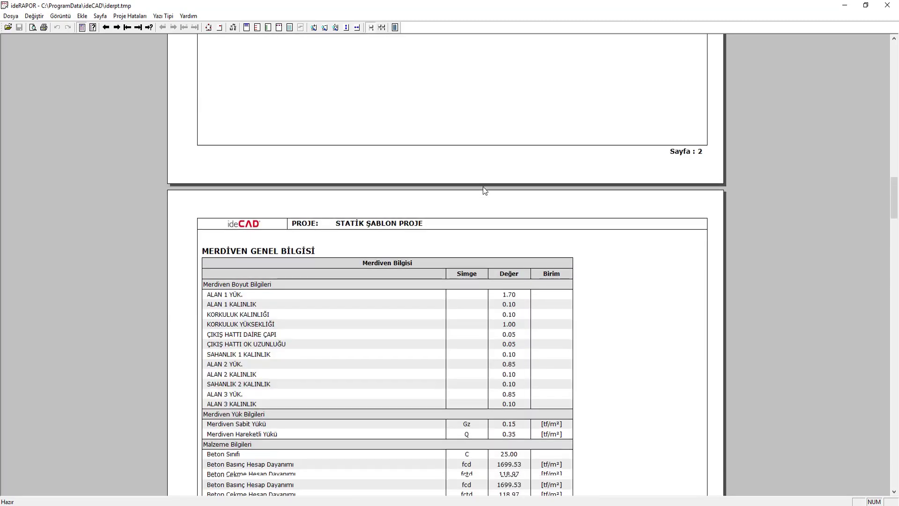
{"action": "scroll", "coordinate": [485, 190], "scroll_direction": "down", "scroll_amount": 2}
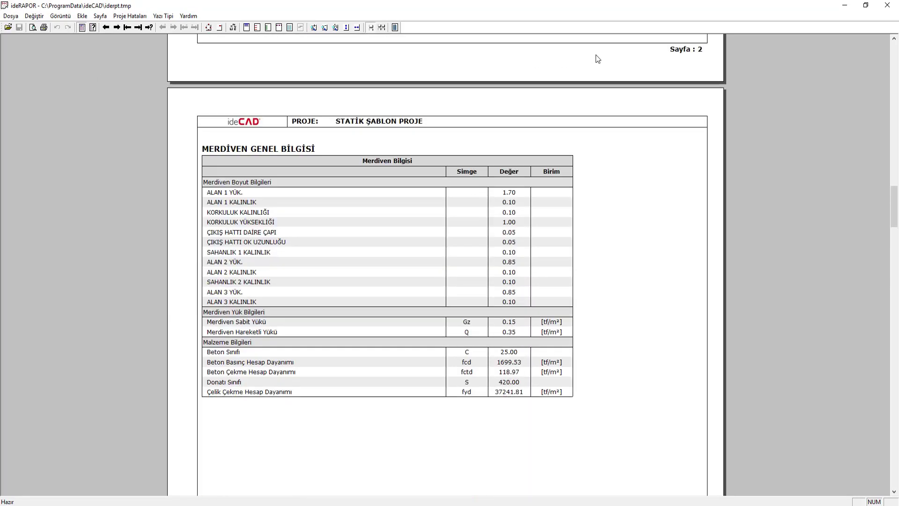